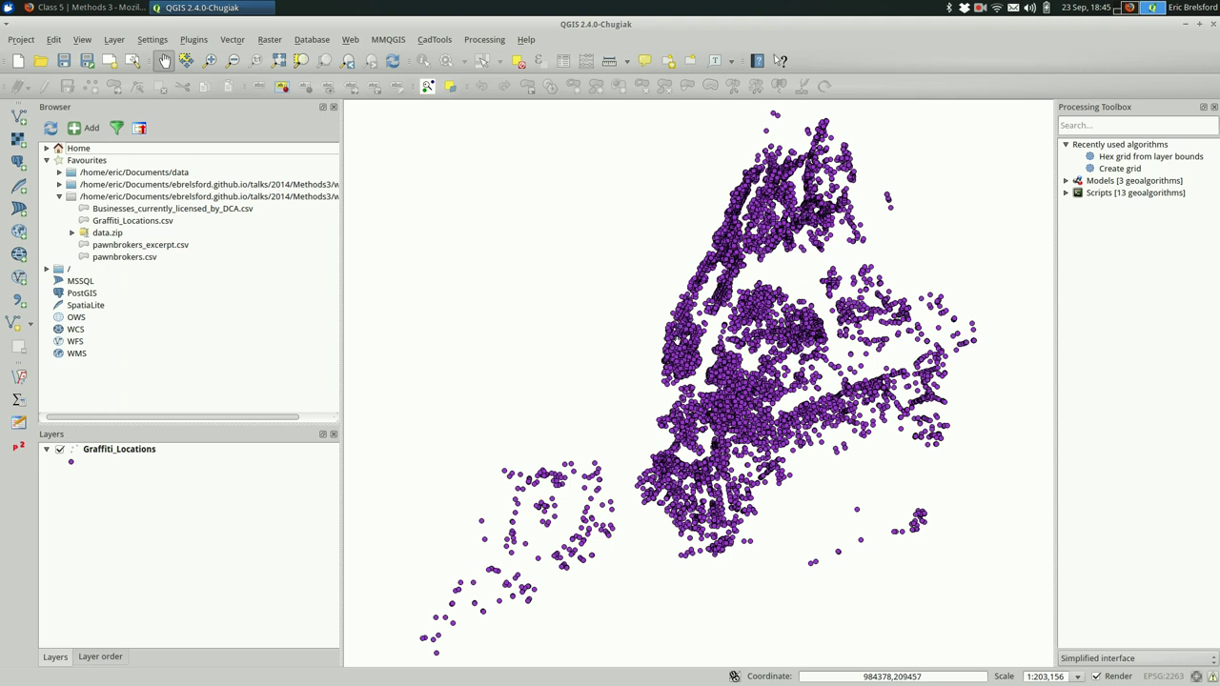
Zoom and pan the map to recentre the graffiti points.
scroll(676, 334, up, 1)
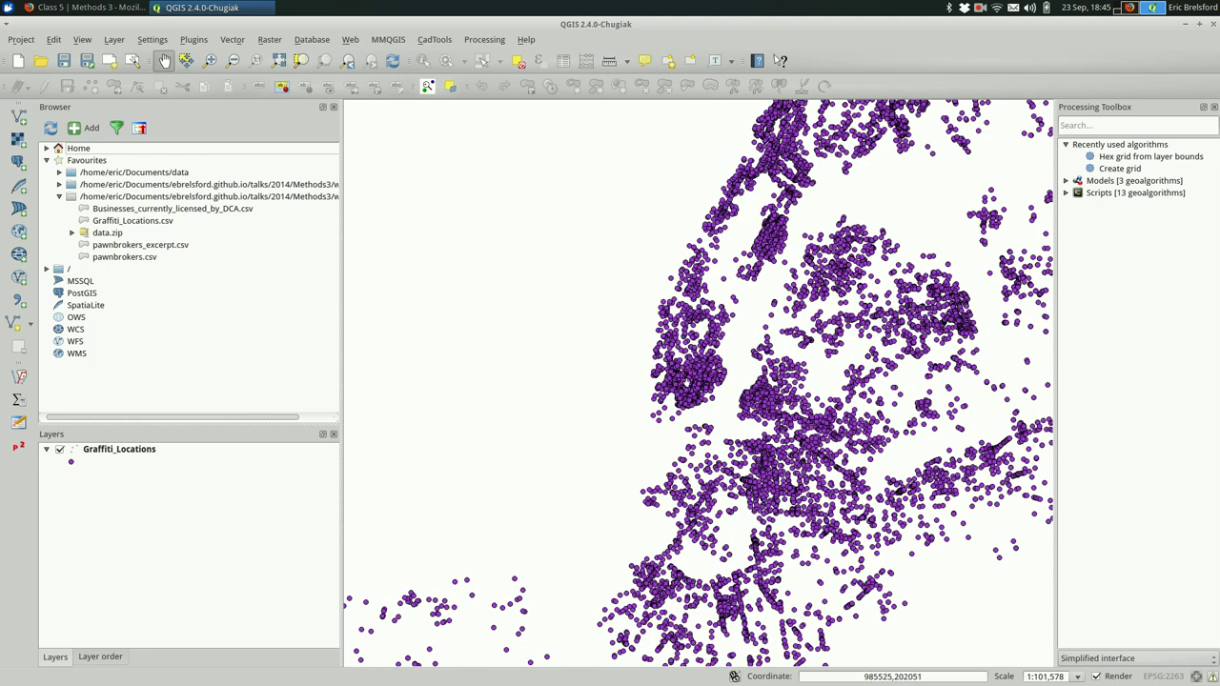
scroll(686, 382, up, 2)
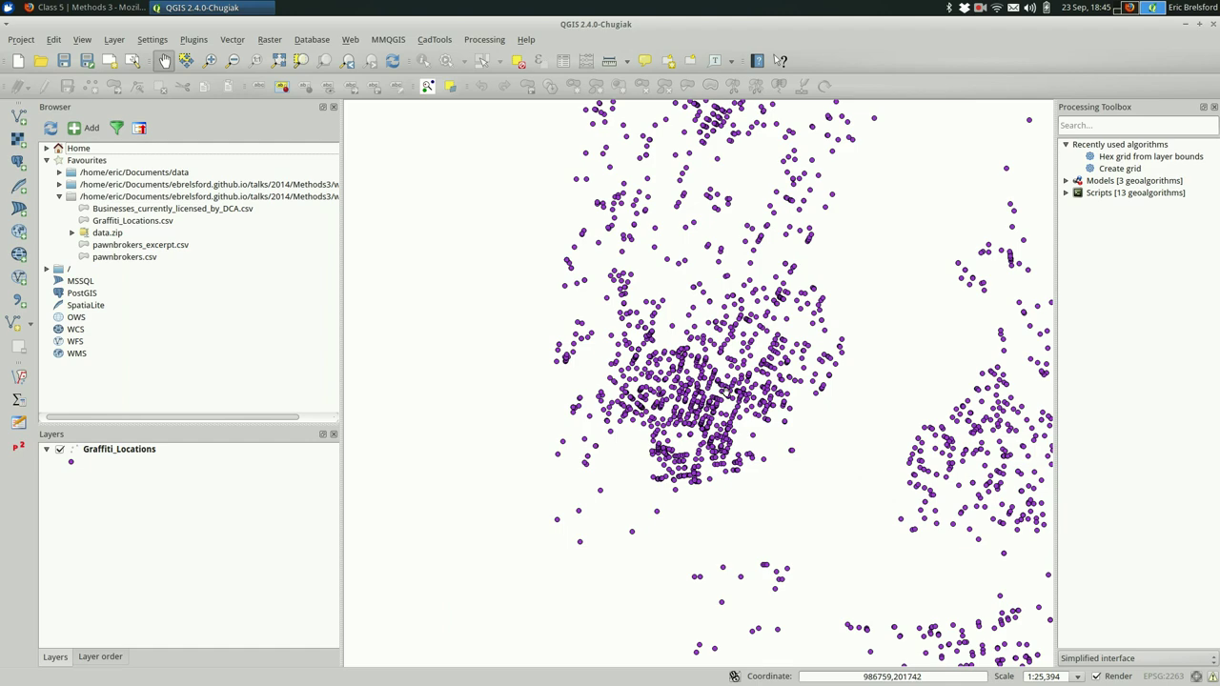
scroll(743, 396, up, 2)
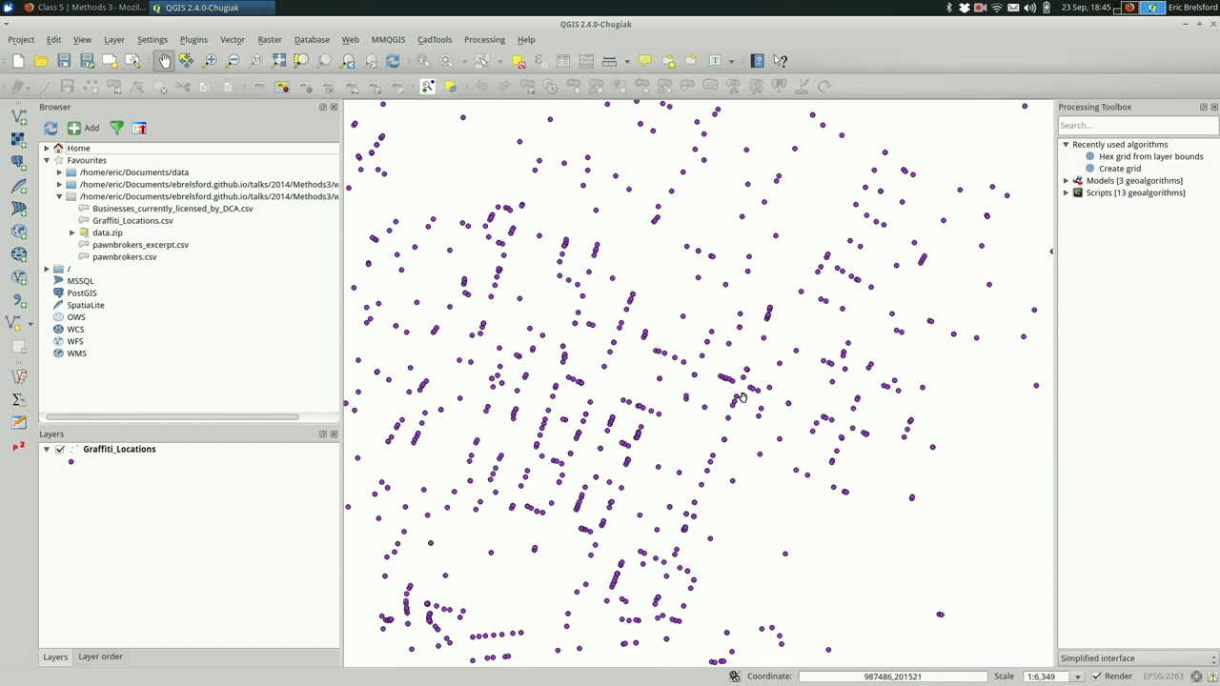
scroll(743, 397, down, 4)
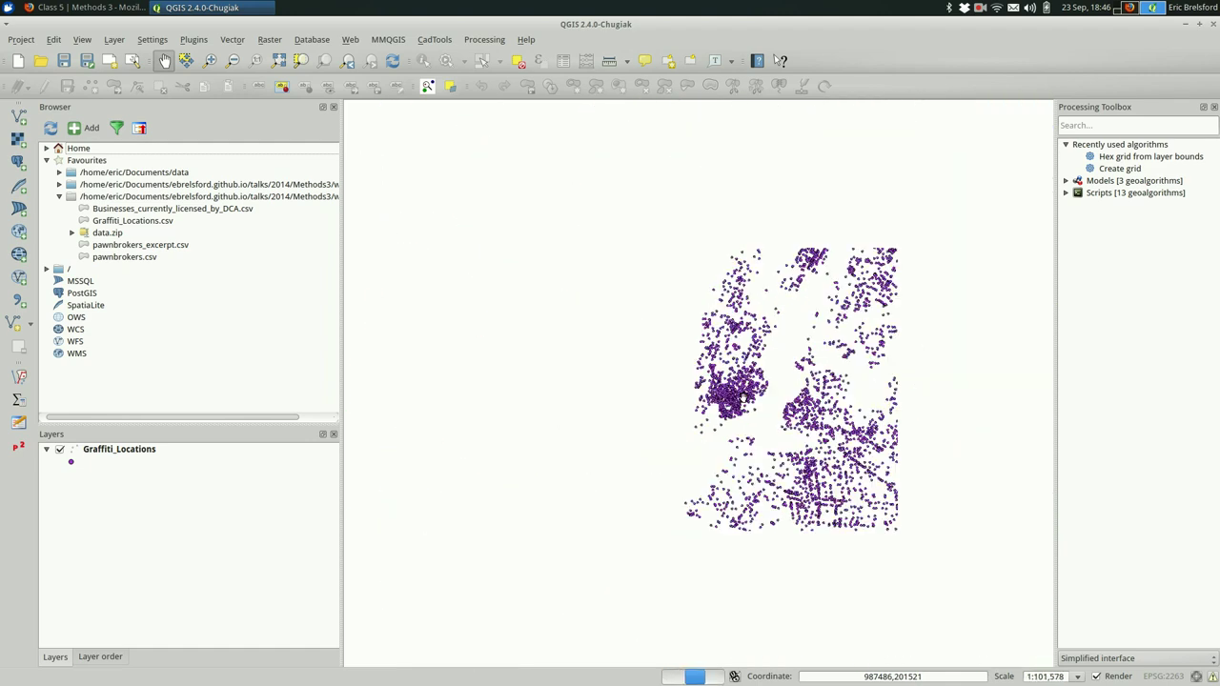
scroll(743, 397, down, 1)
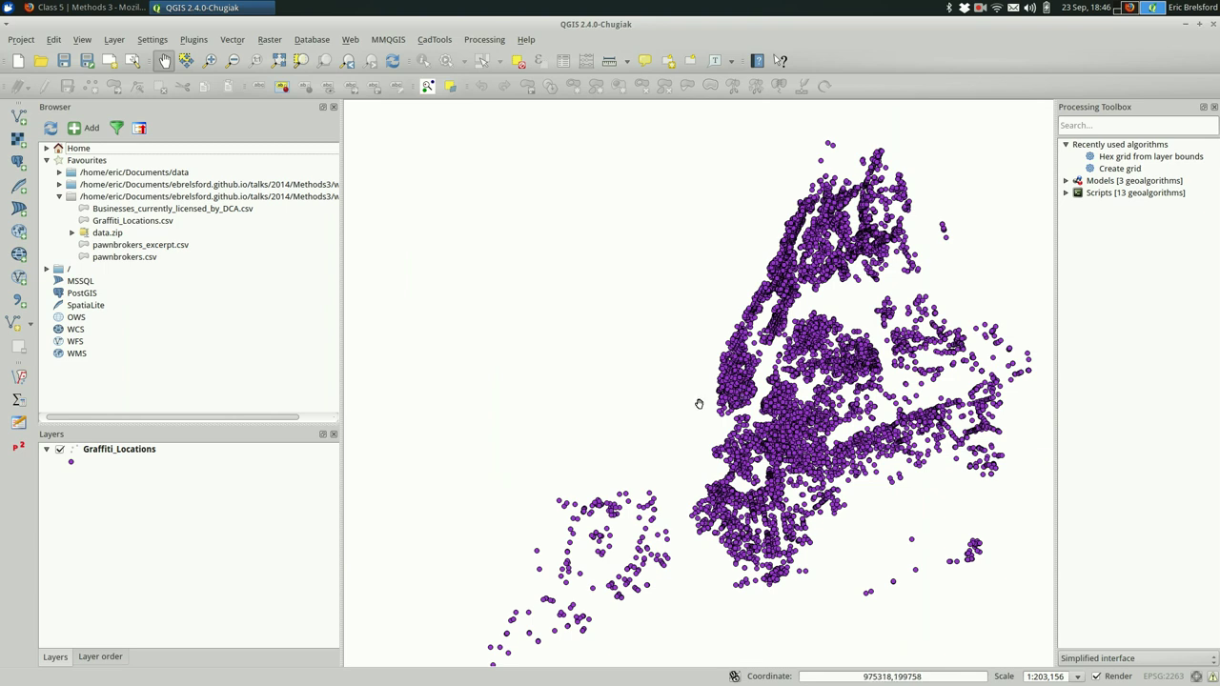
drag(658, 378, 623, 366)
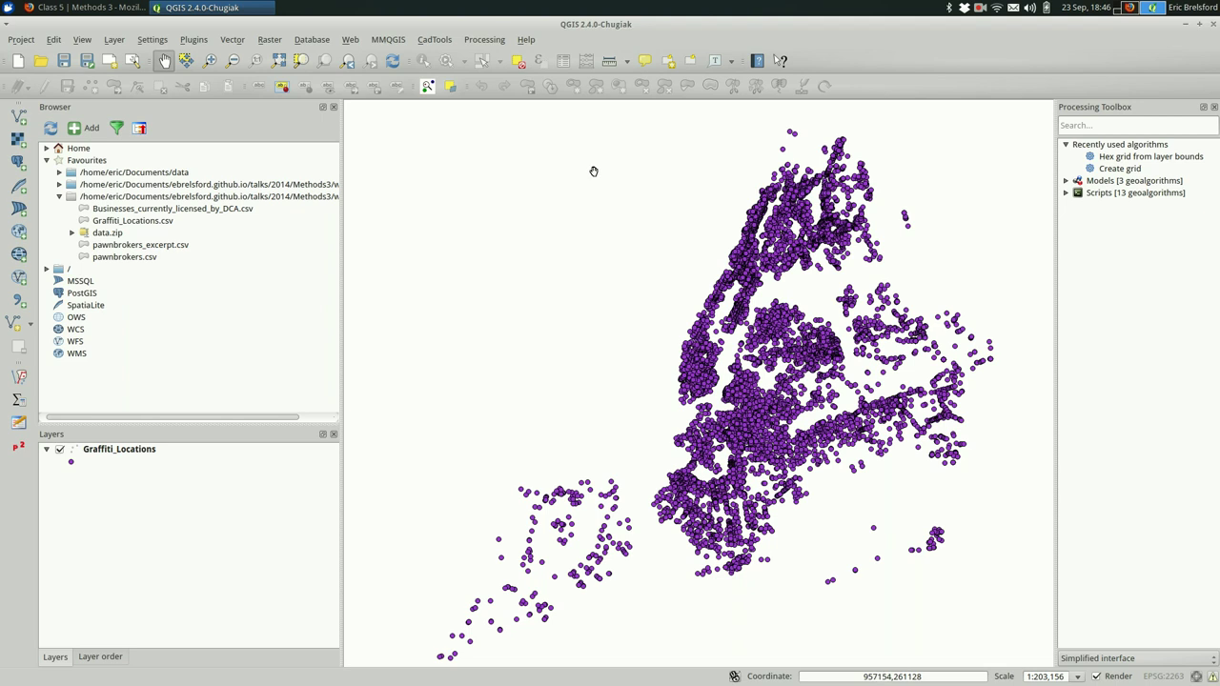
Look up the Heatmap plugin's details in the Plugin Manager by searching 'heat'.
click(209, 39)
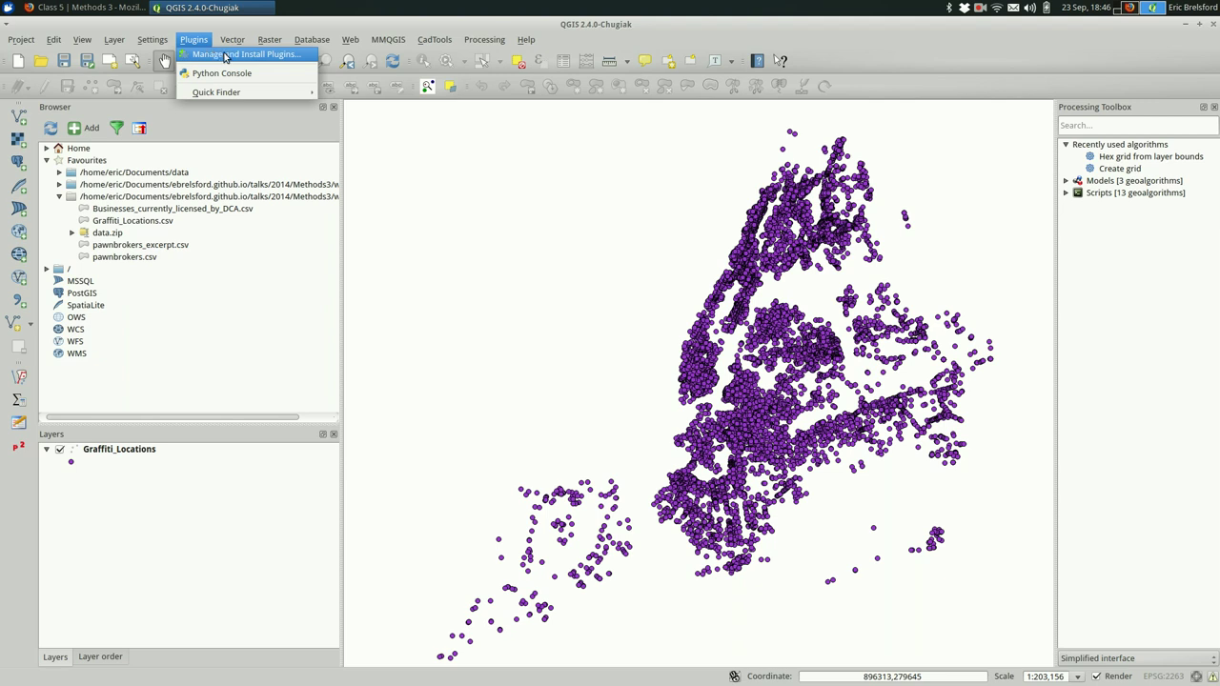
click(213, 55)
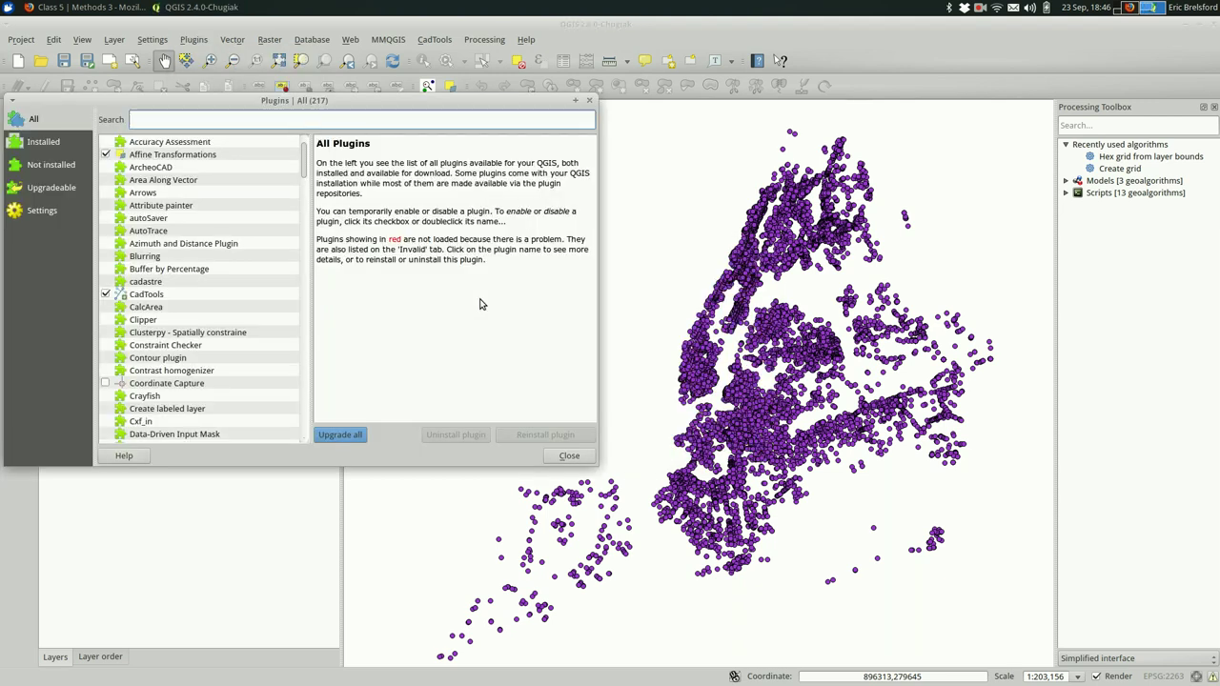
text(heat)
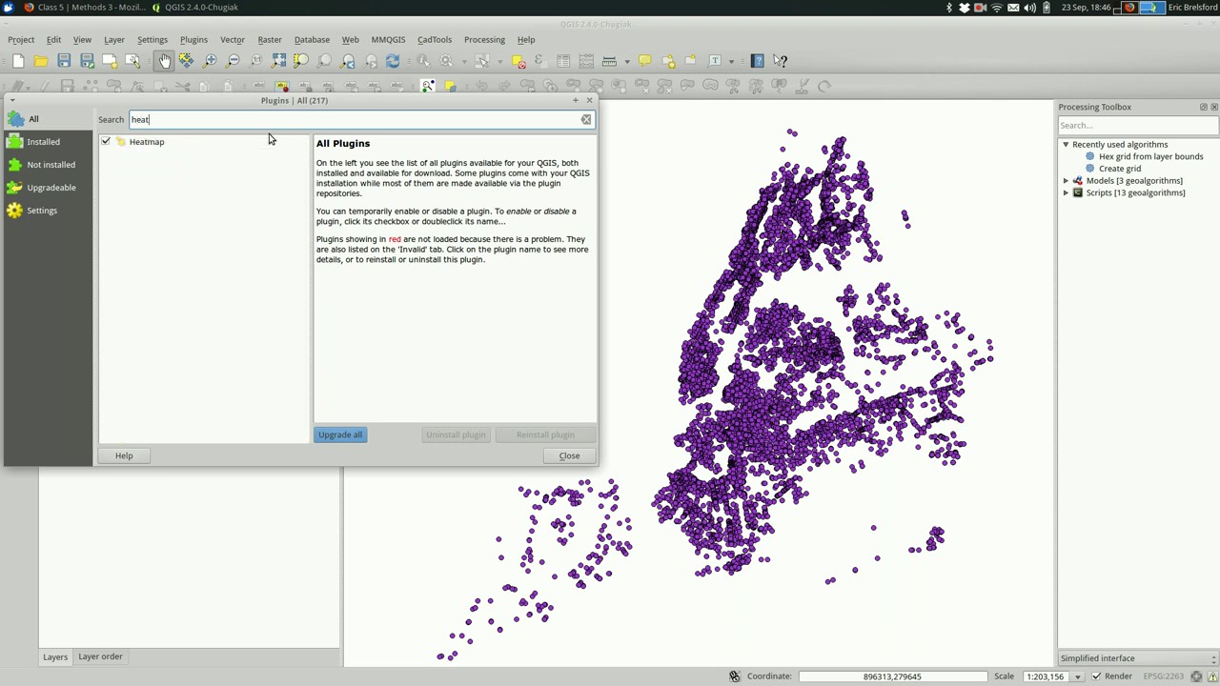
click(226, 147)
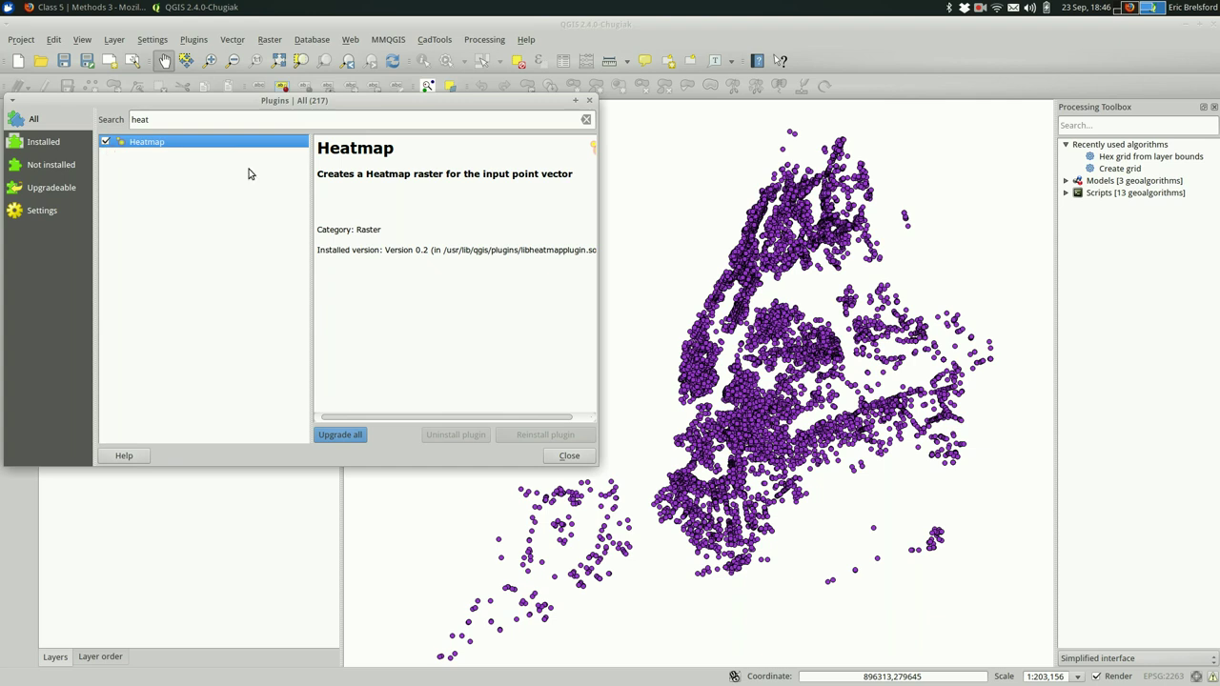
click(568, 456)
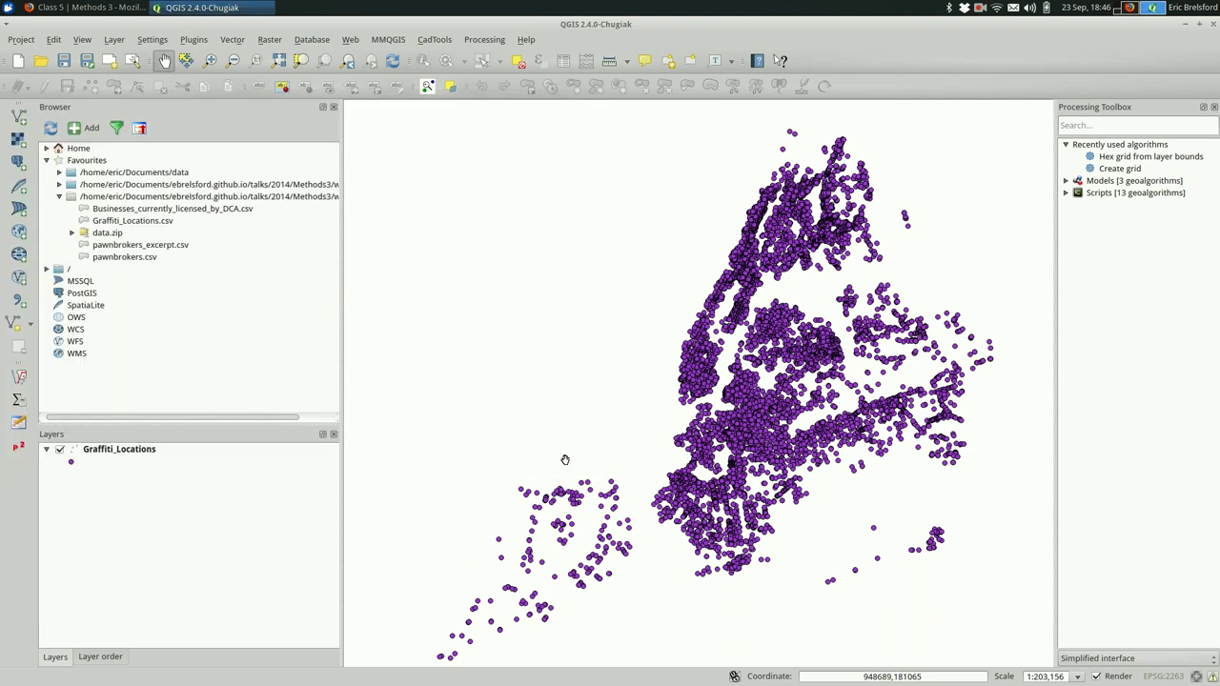
Launch Raster > Heatmap > Heatmap with Graffiti_Locations as the input layer.
click(265, 39)
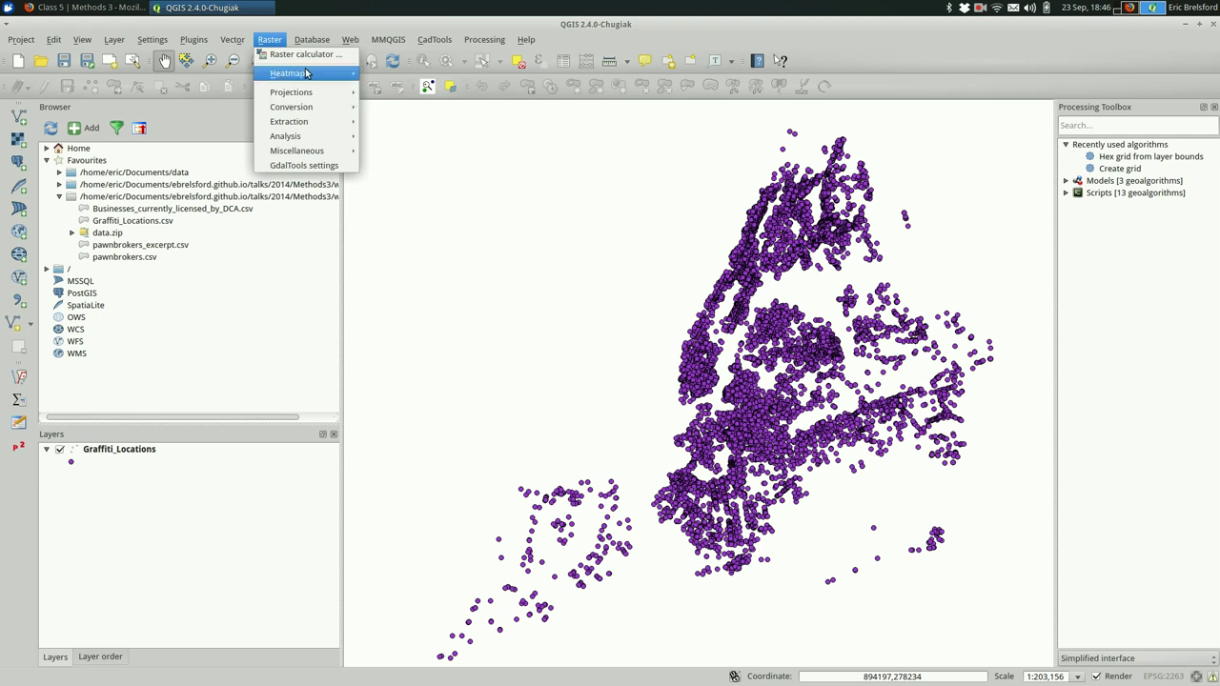
mouse_move(323, 73)
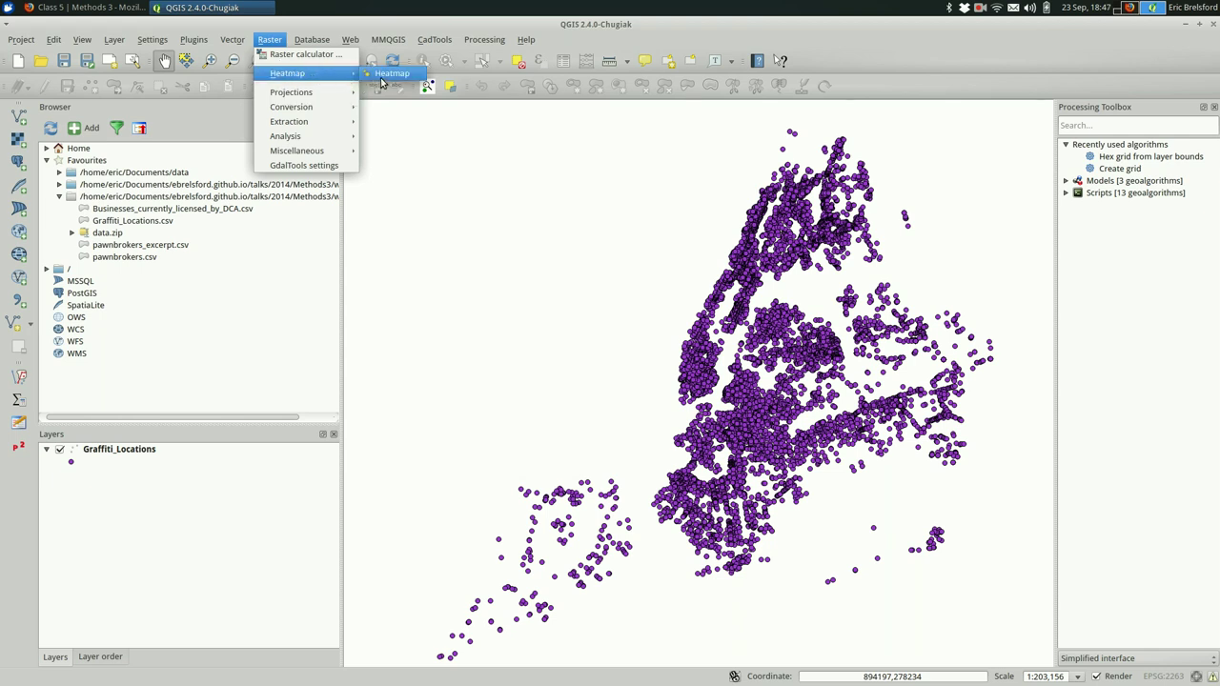
click(381, 78)
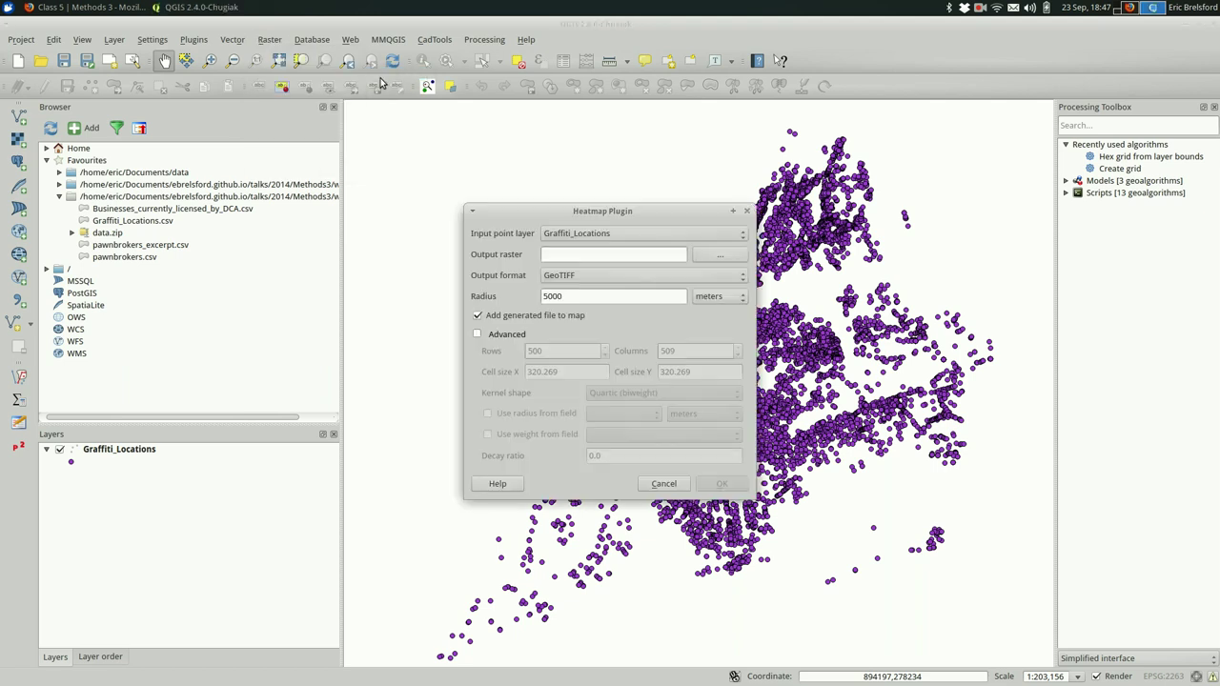
Keep Graffiti_Locations as input and overwrite graffiti_locations_heatmap.tif as the output raster.
click(618, 232)
click(620, 234)
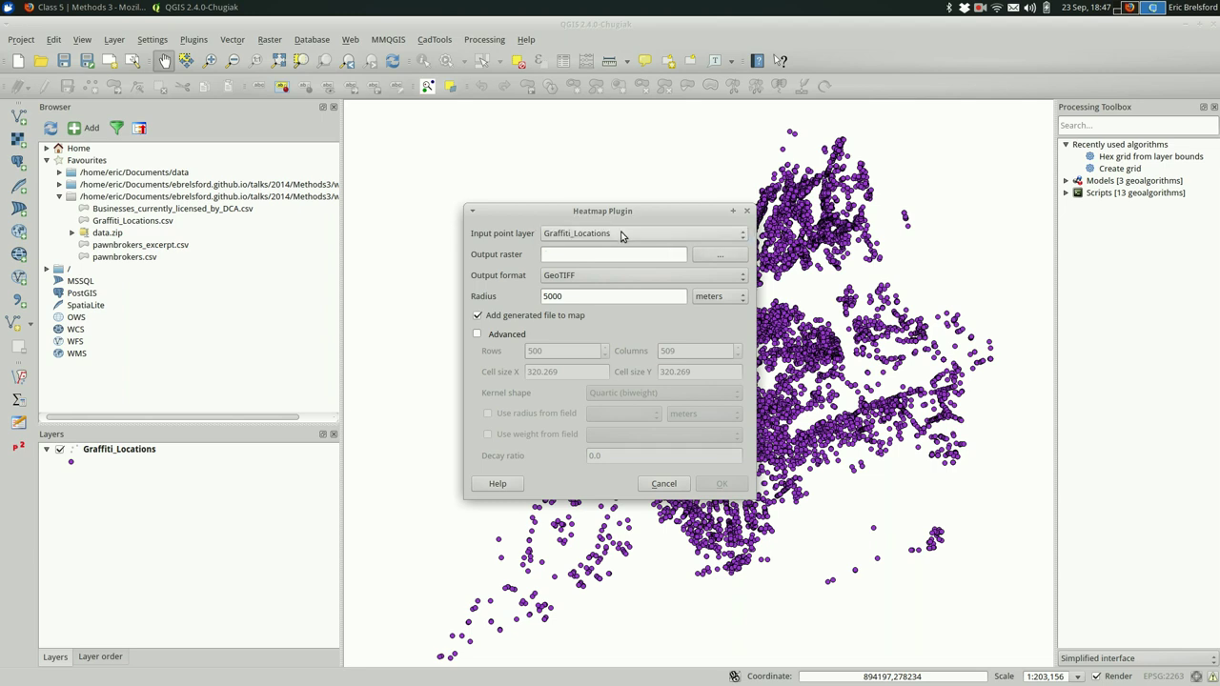
click(717, 255)
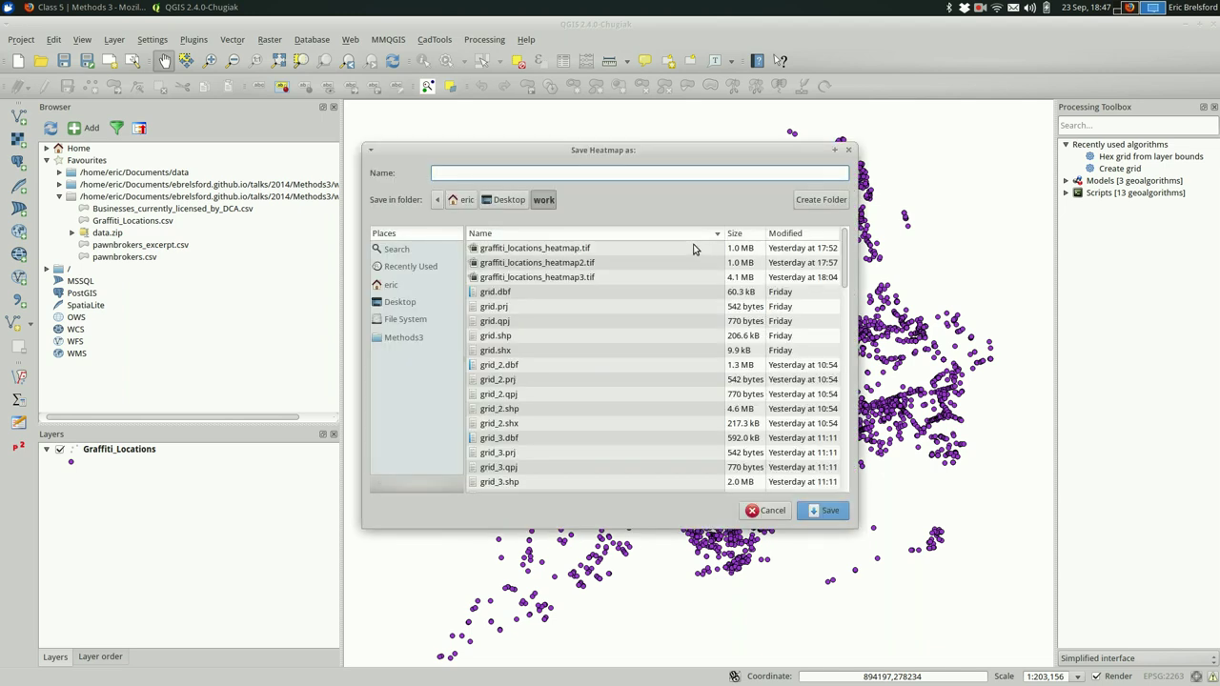
click(691, 249)
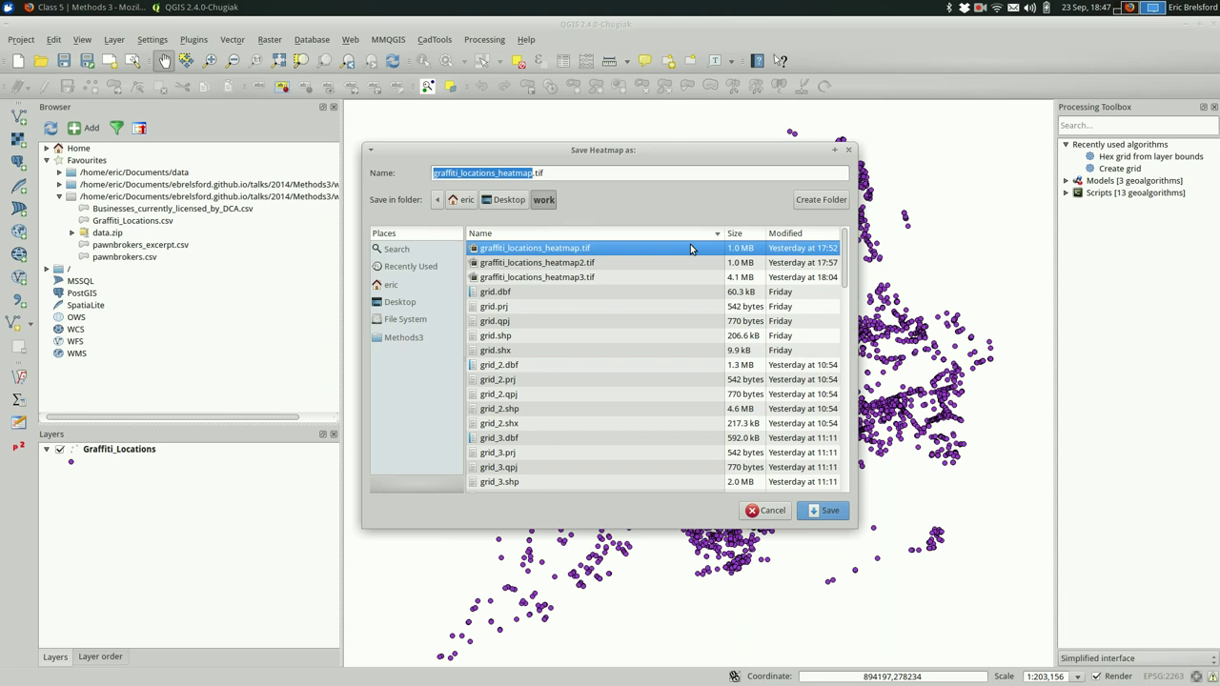
key(Return)
key(Return)
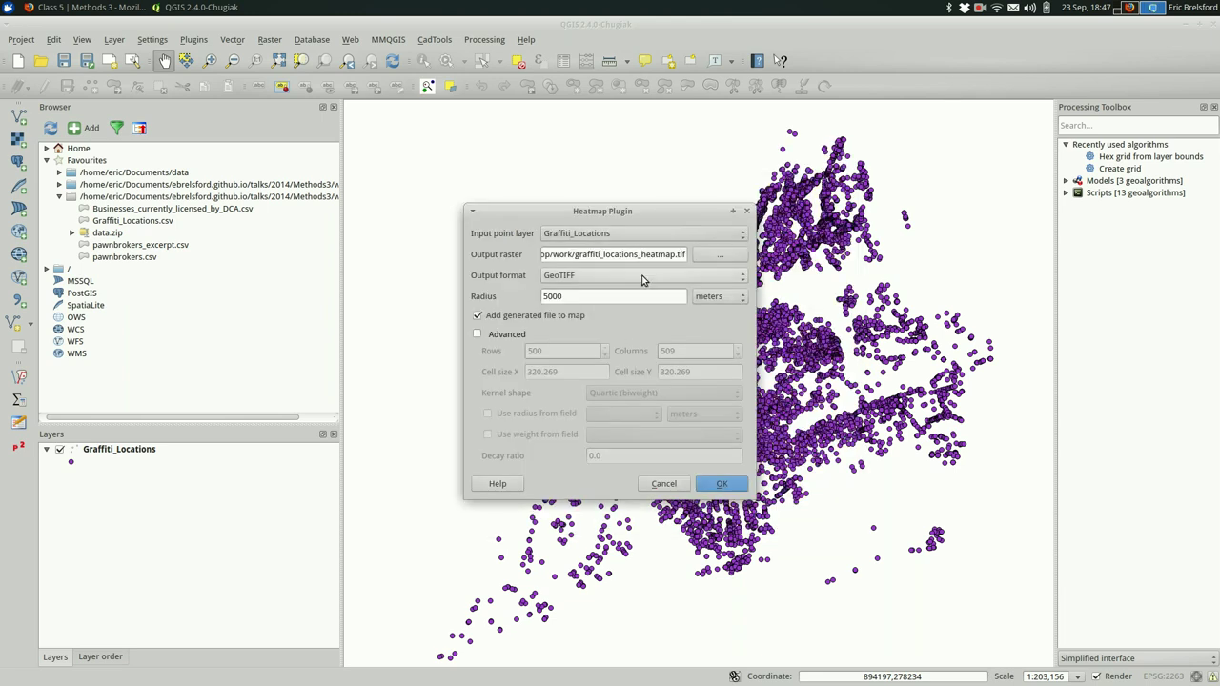
Set the radius to 2000 map units and run the heatmap creation.
click(566, 299)
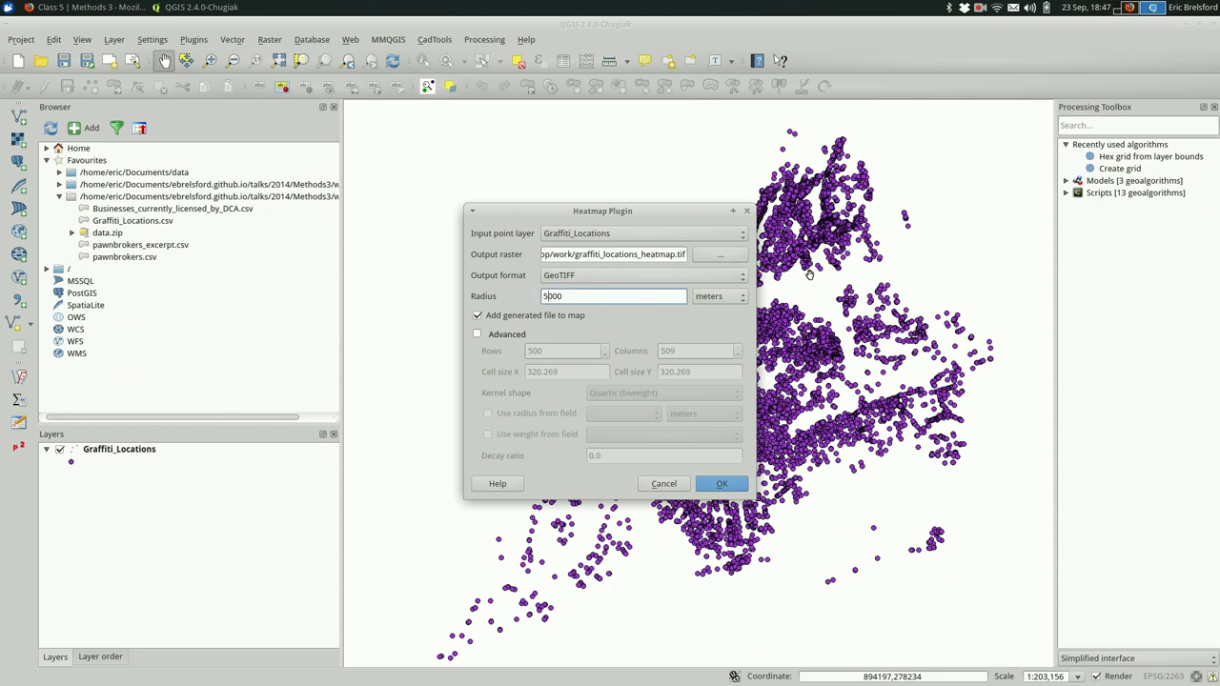
click(712, 298)
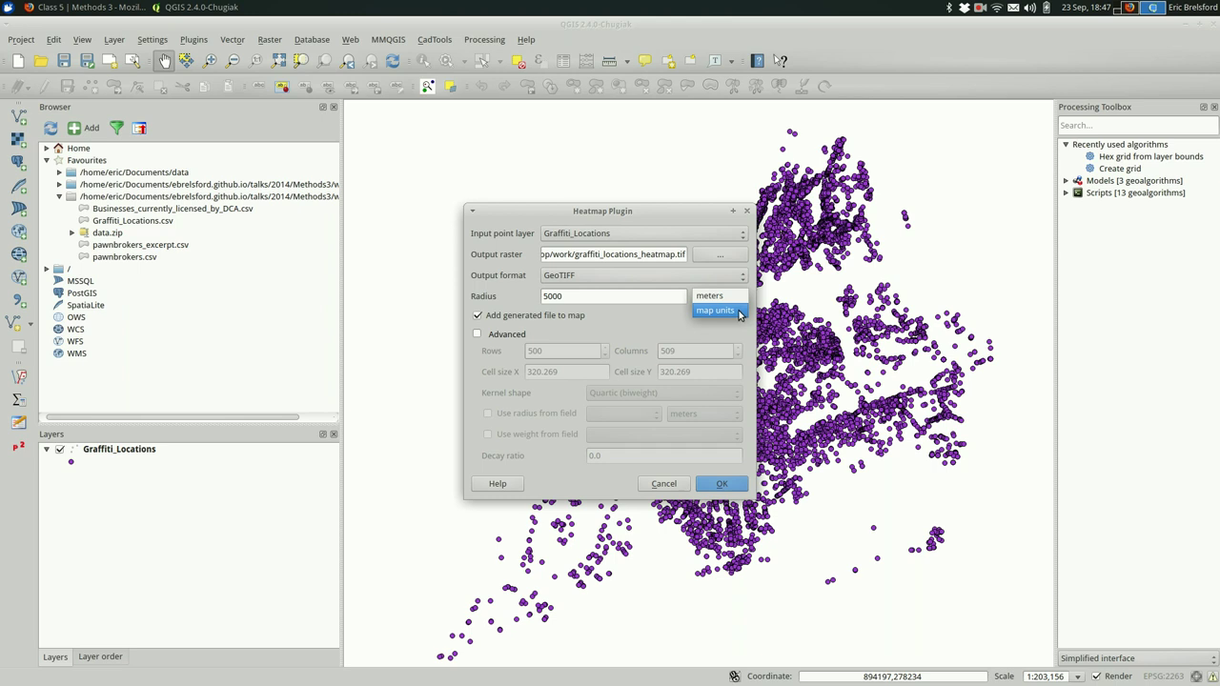
click(739, 314)
click(597, 295)
key(Home)
key(shift+Right)
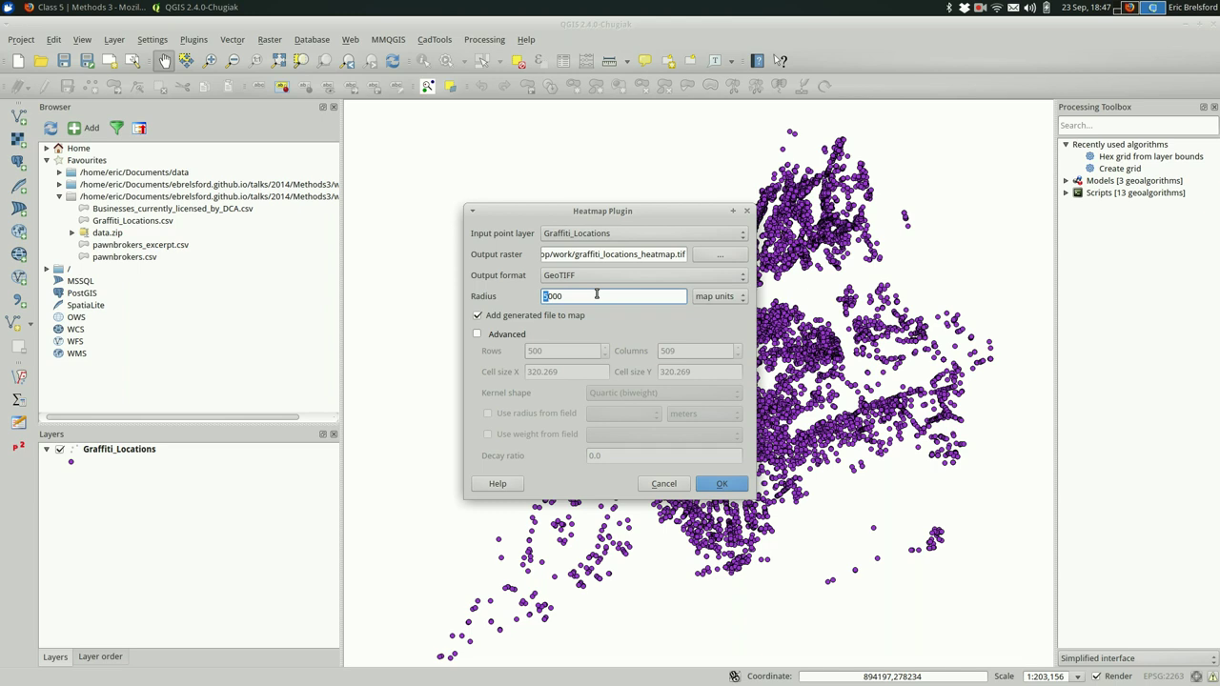
text(2)
key(Return)
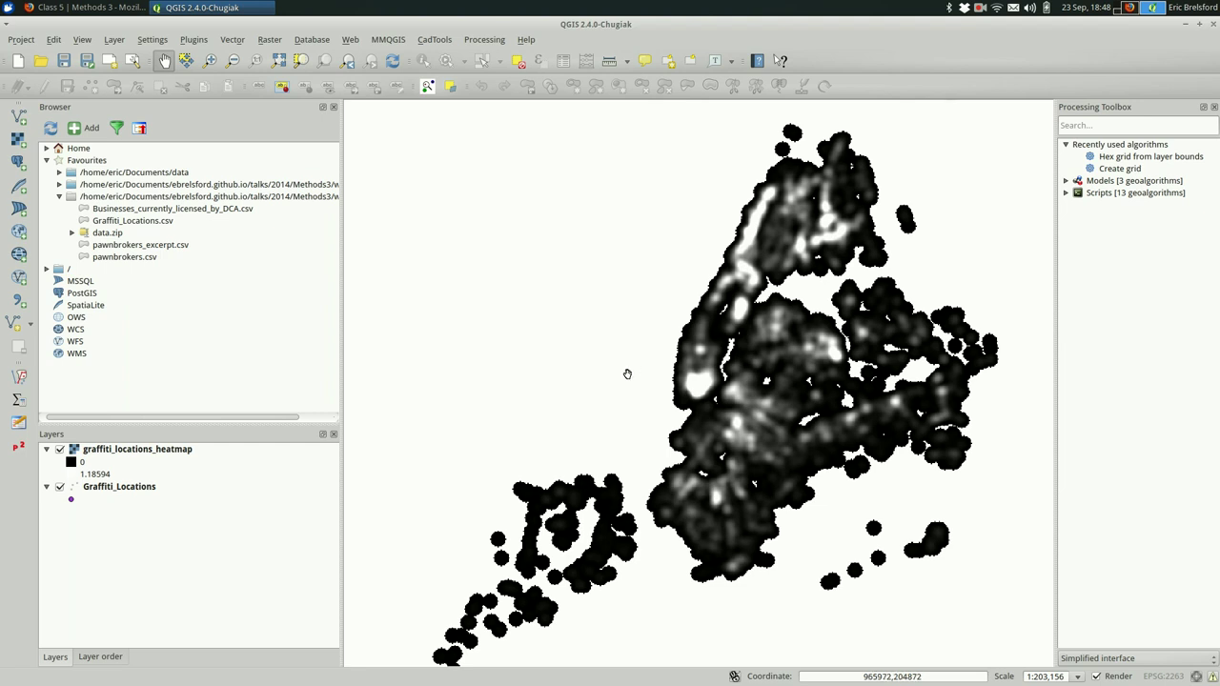
Enable on-the-fly CRS transformation in the project CRS settings, filtering for 857, and confirm.
click(35, 42)
mouse_move(53, 98)
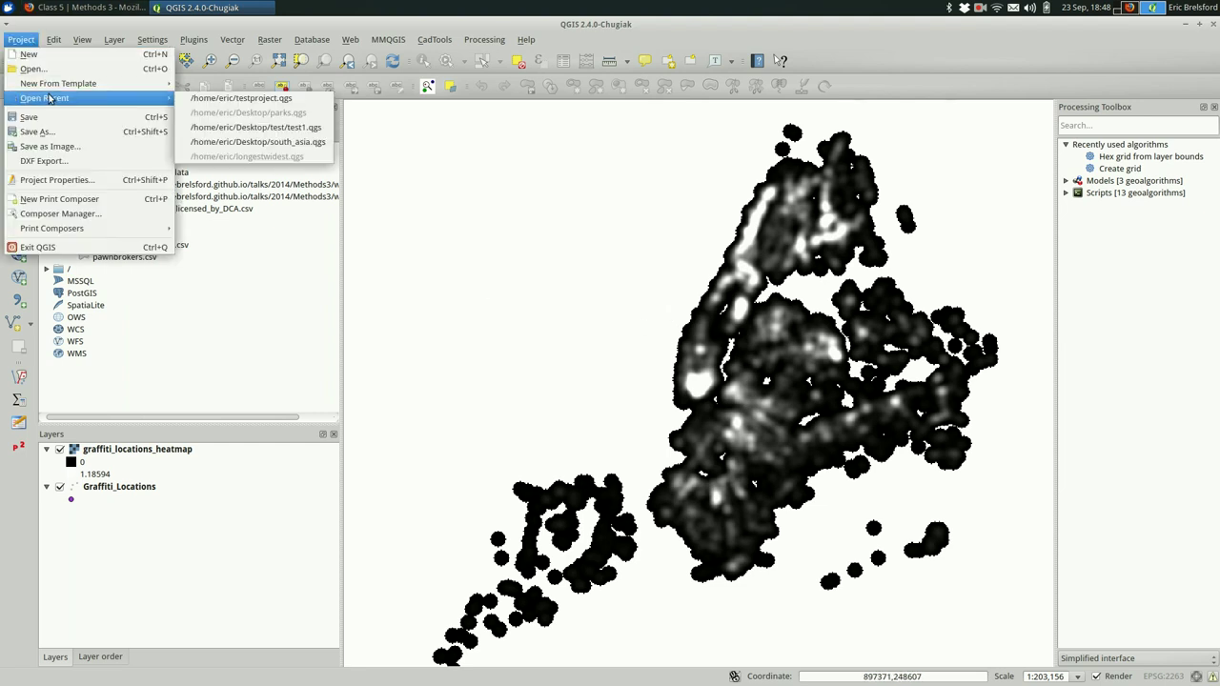
click(652, 301)
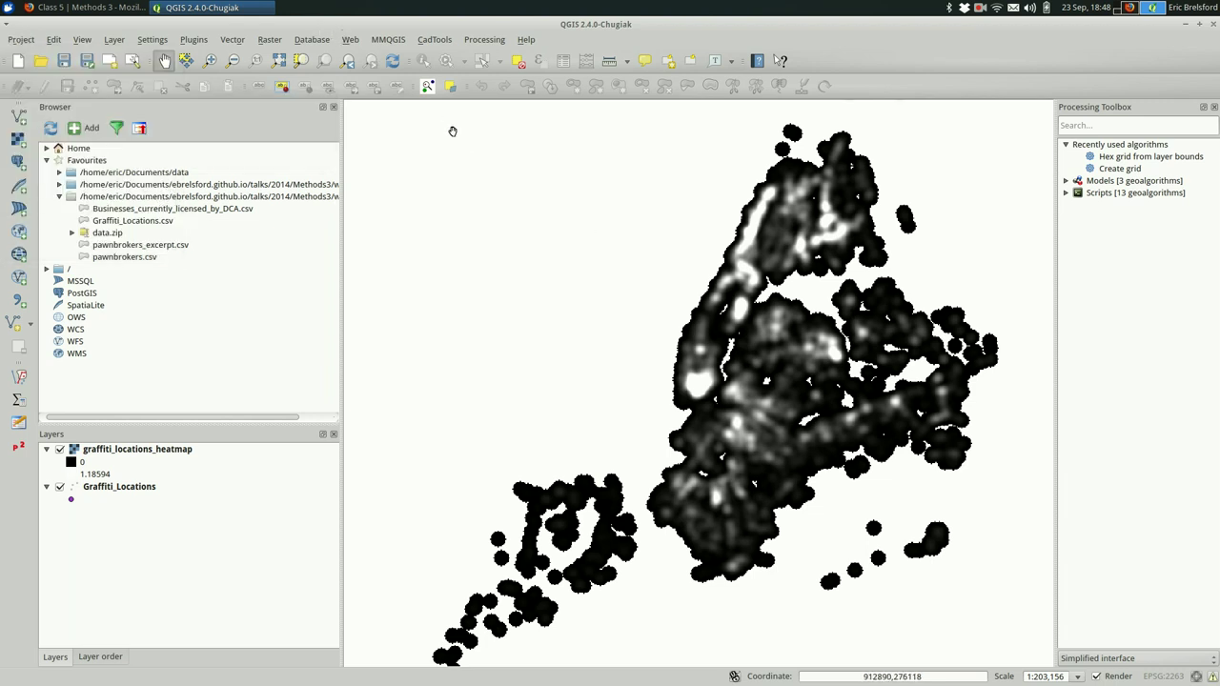
click(1197, 676)
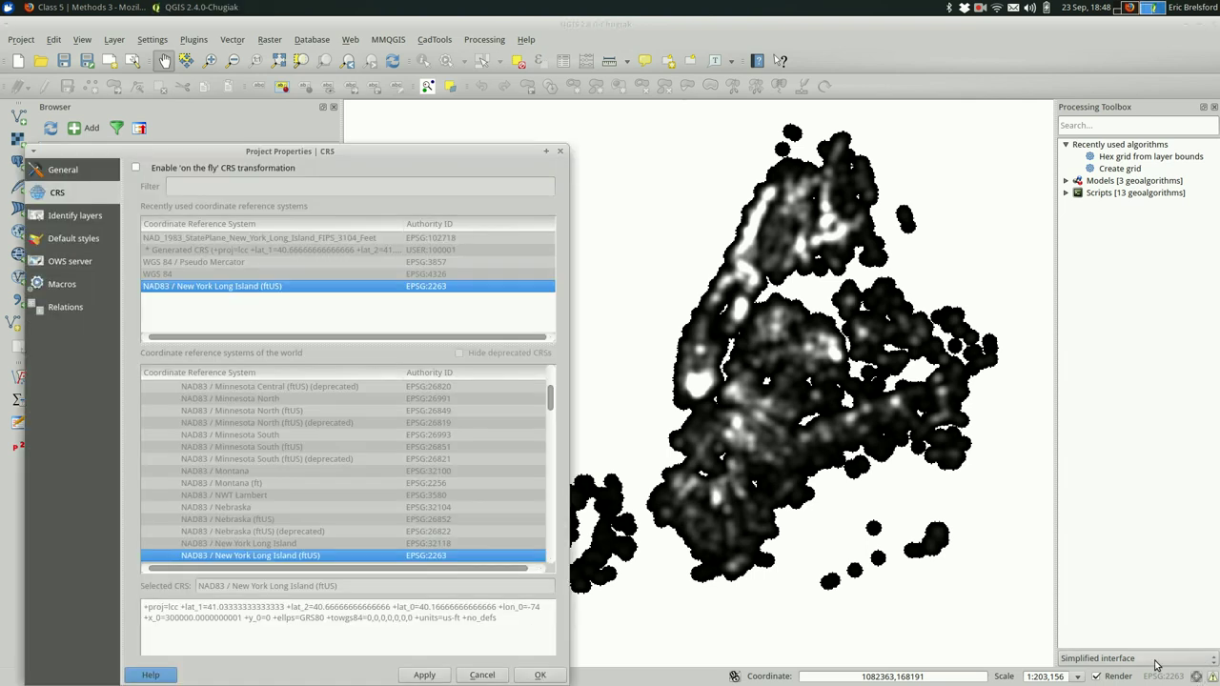
click(139, 168)
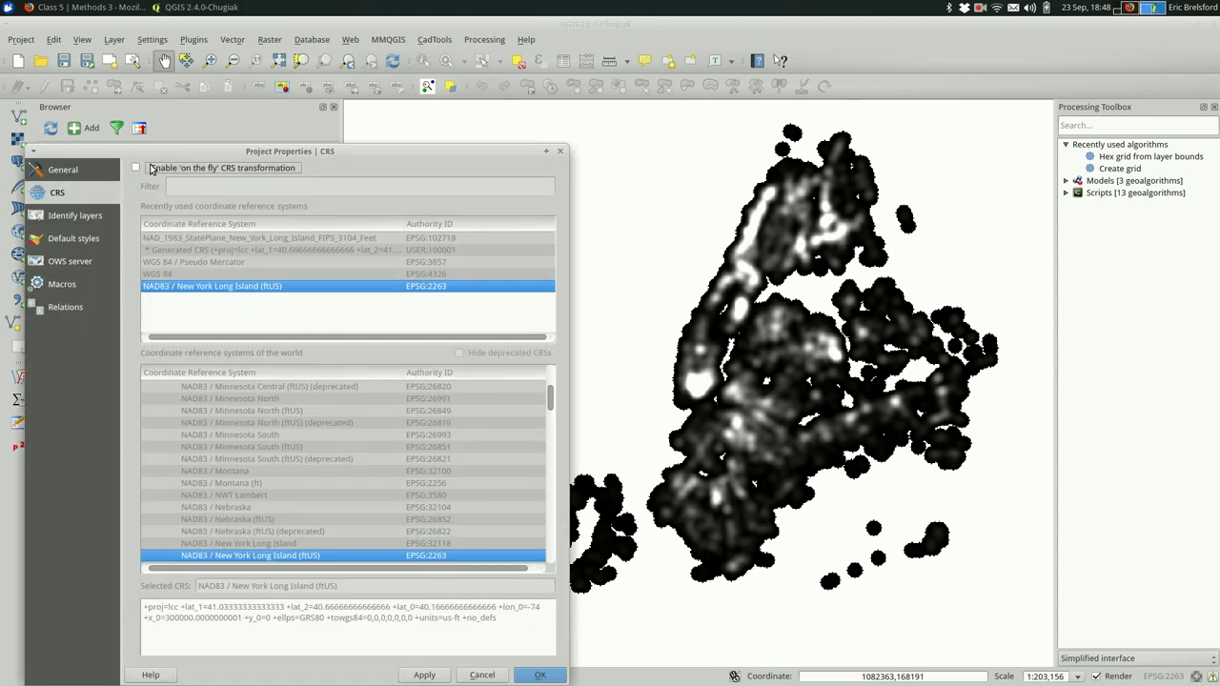
click(197, 185)
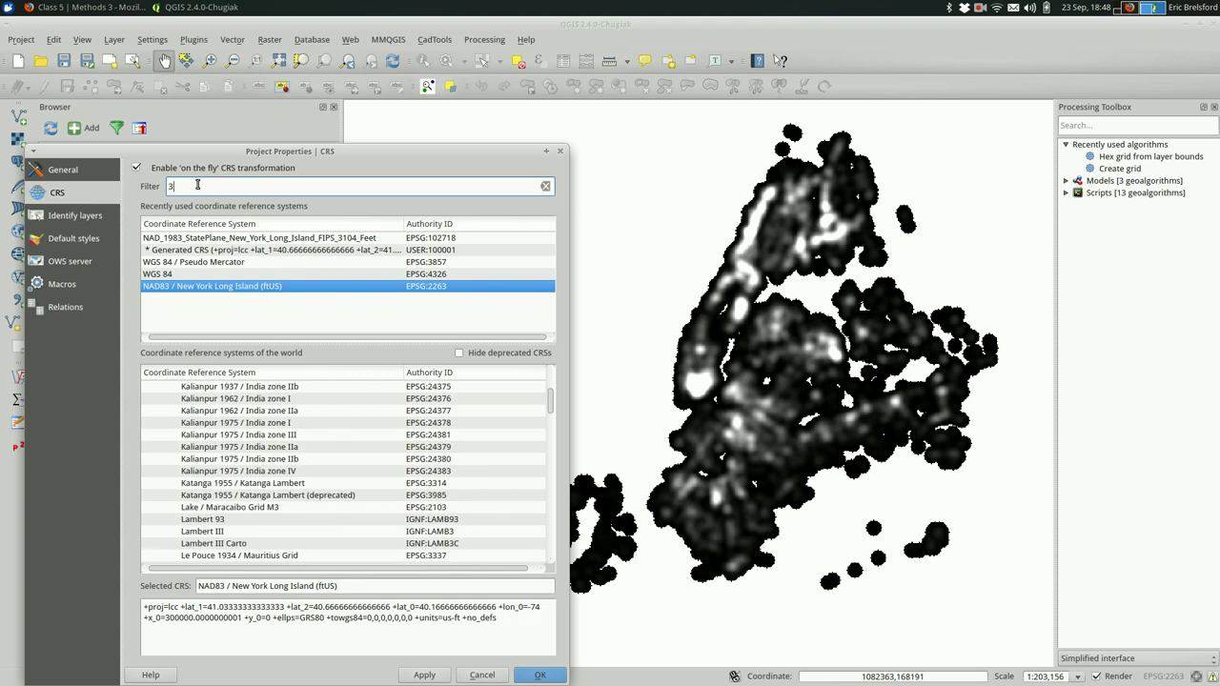
text(857)
key(Return)
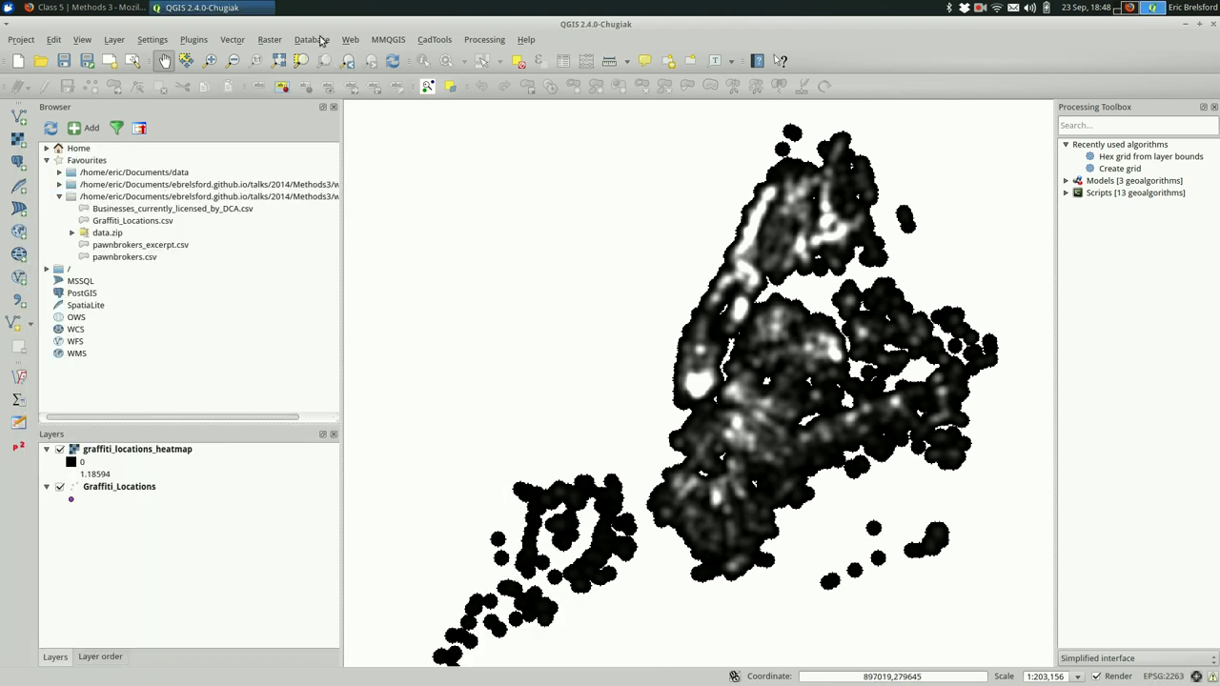
Add the Stamen Toner/OSM basemap via Web > OpenLayers plugin > OSM/Stamen.
click(351, 42)
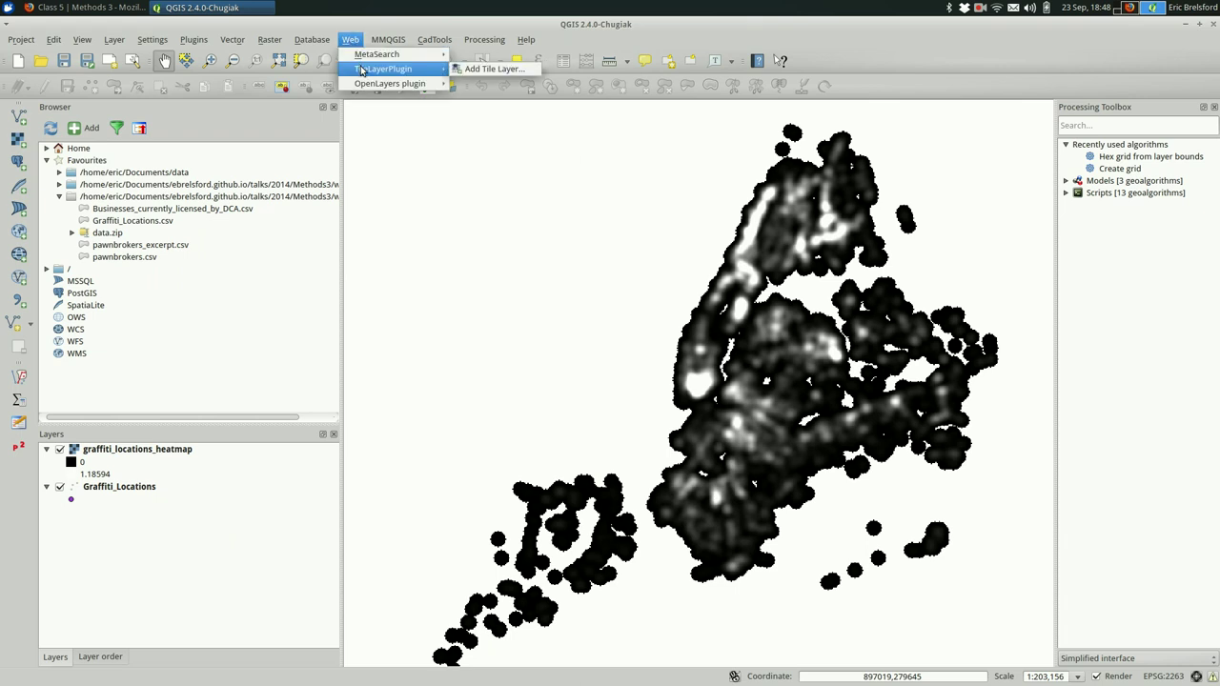
mouse_move(368, 86)
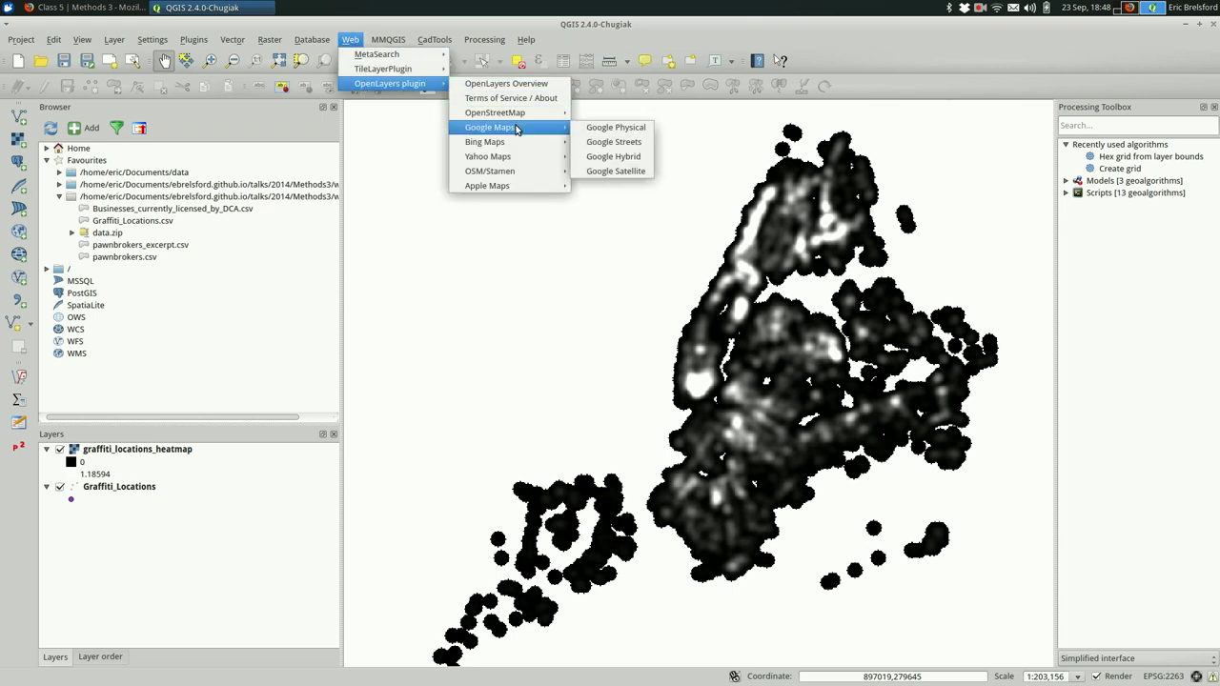
mouse_move(536, 177)
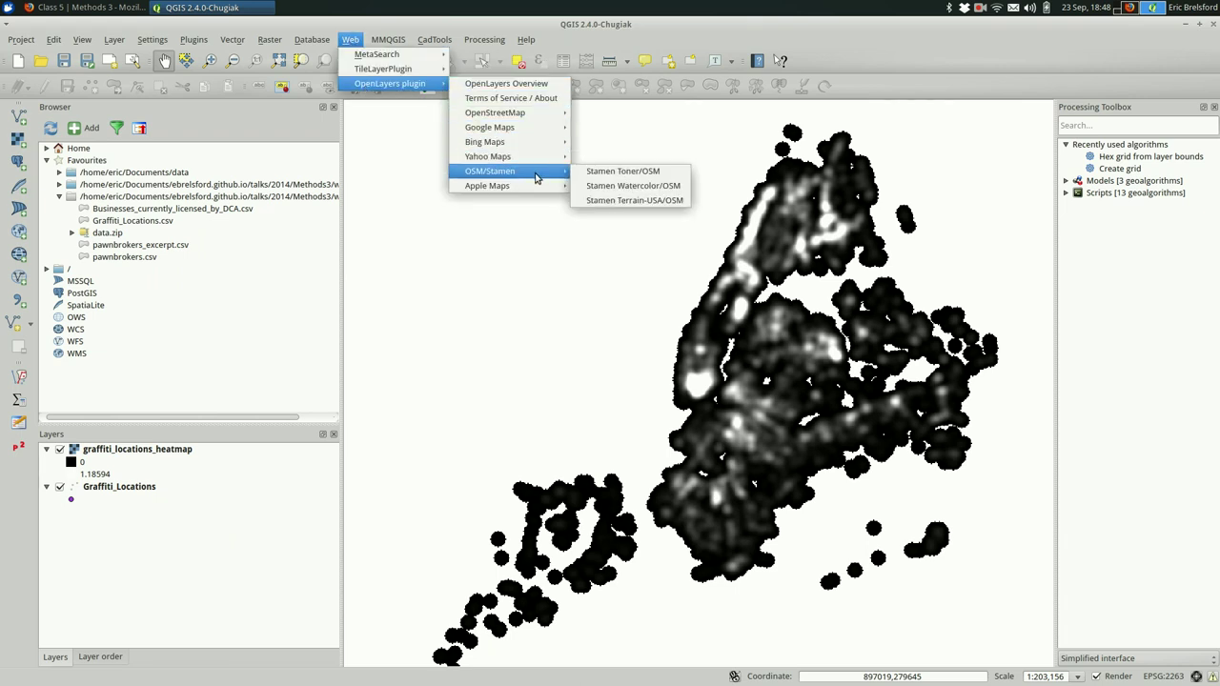
click(622, 172)
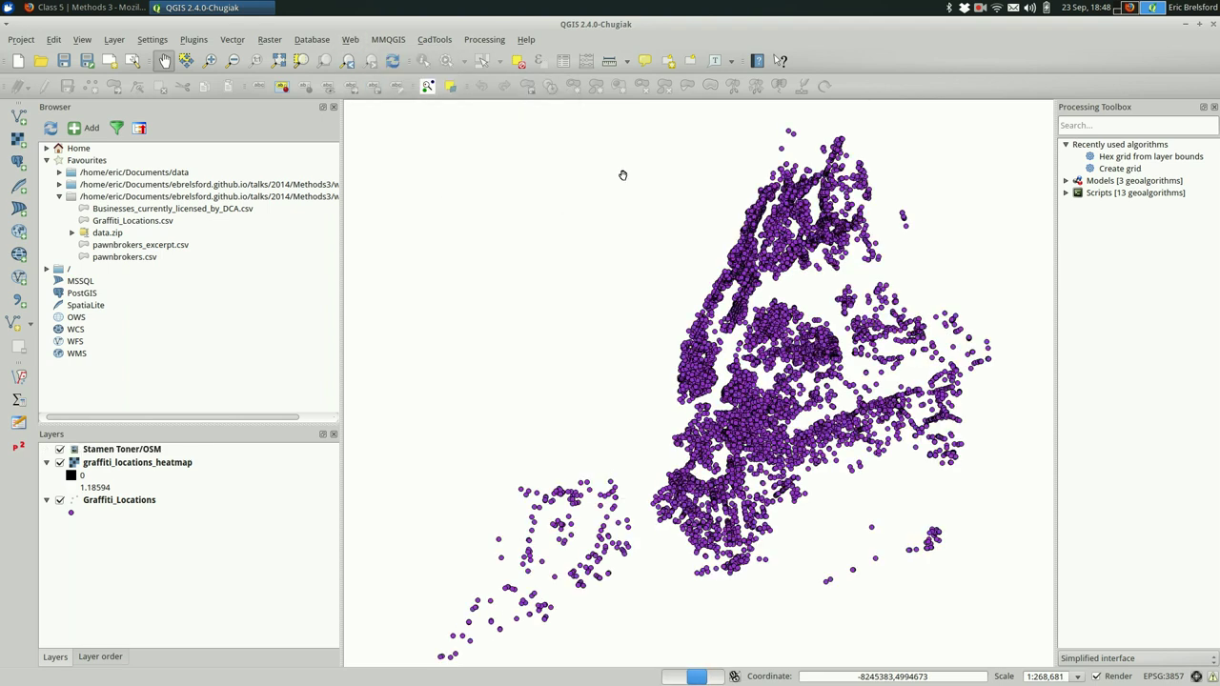
Move Stamen Toner/OSM below the heatmap, then pan and zoom toward the airport heat spots.
click(143, 453)
drag(143, 455, 144, 472)
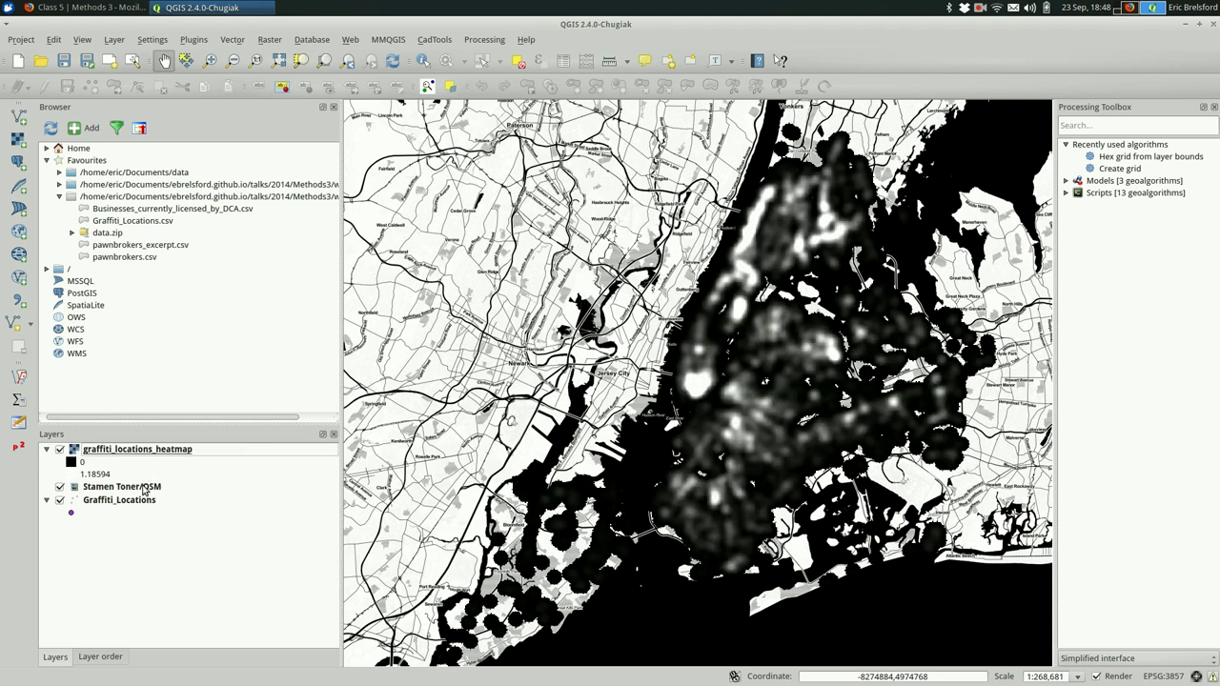
drag(526, 385, 474, 312)
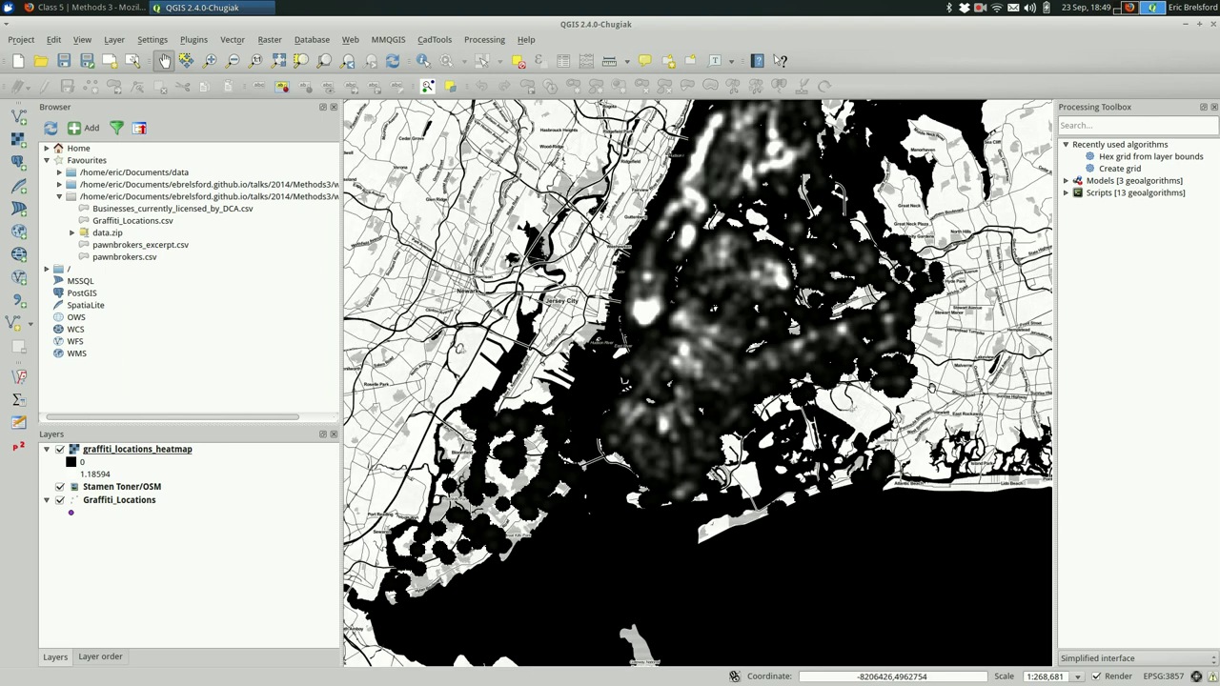
scroll(911, 395, up, 2)
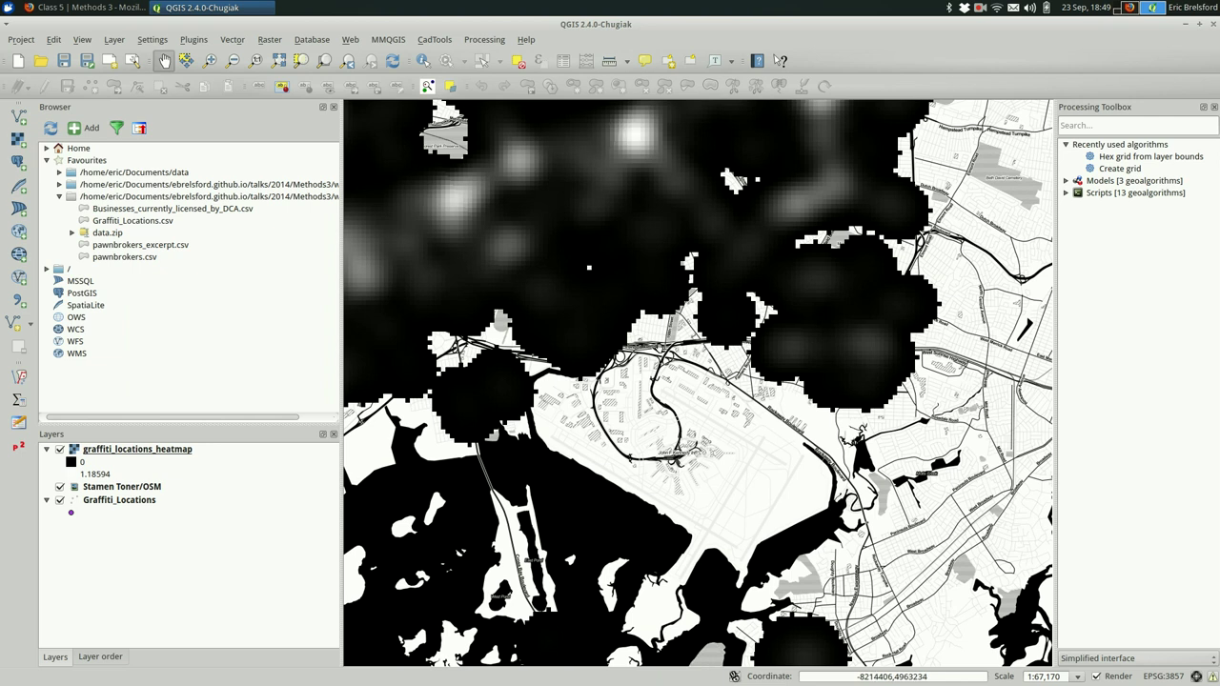
drag(660, 349, 700, 401)
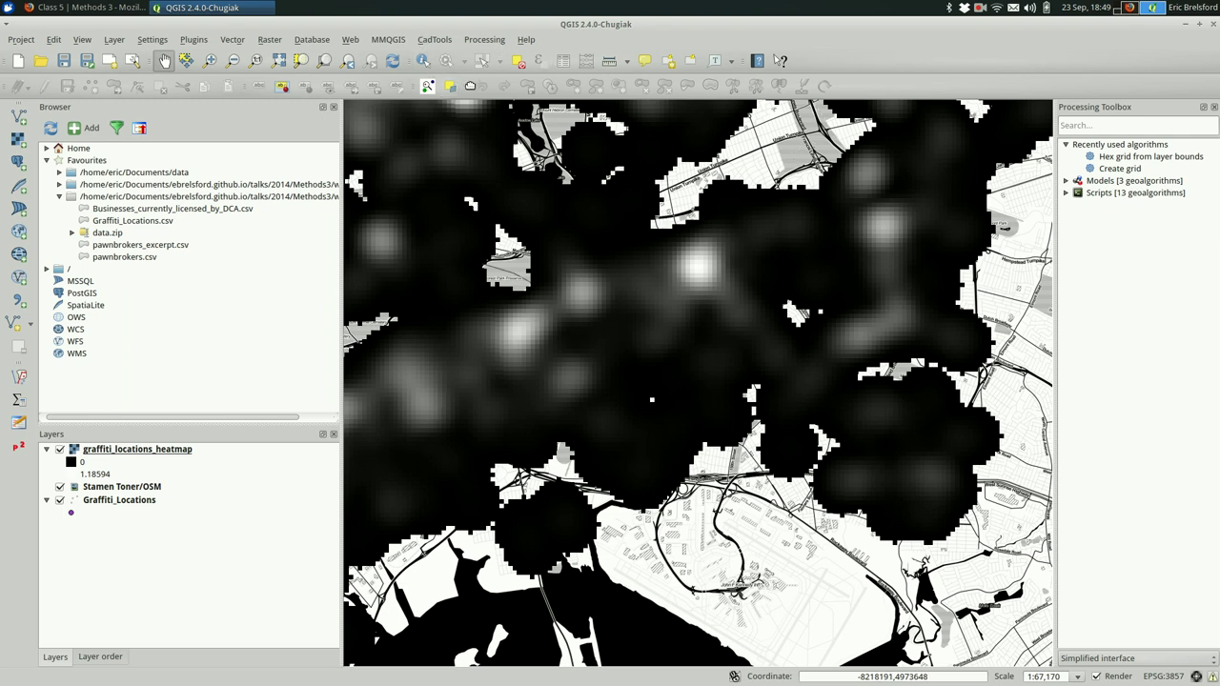
Identify heatmap Band 1 values at several spots, reaching 1.2010791301727295 at the brightest.
click(426, 62)
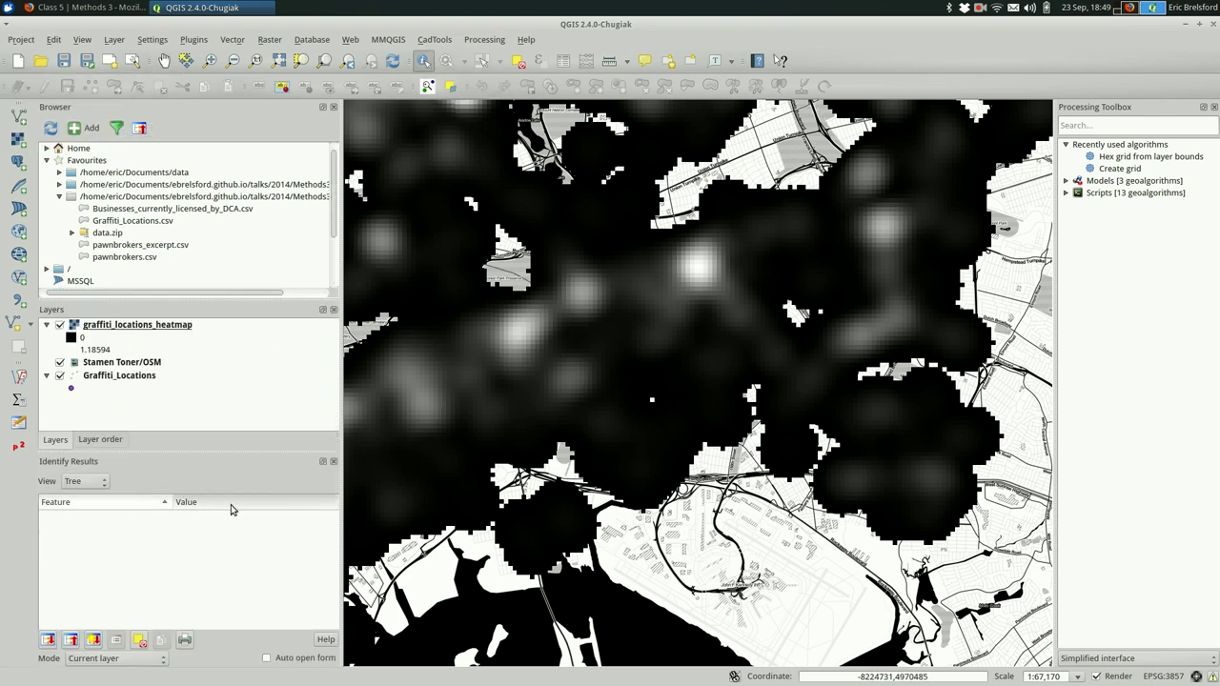
click(137, 328)
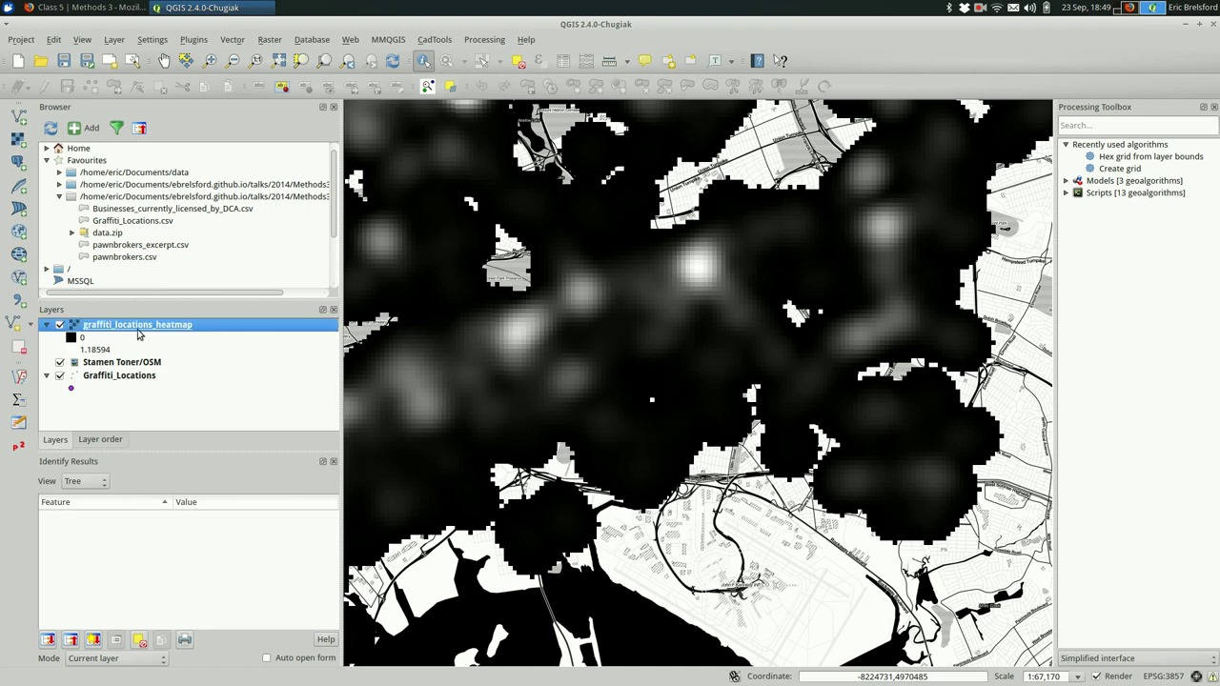
click(666, 442)
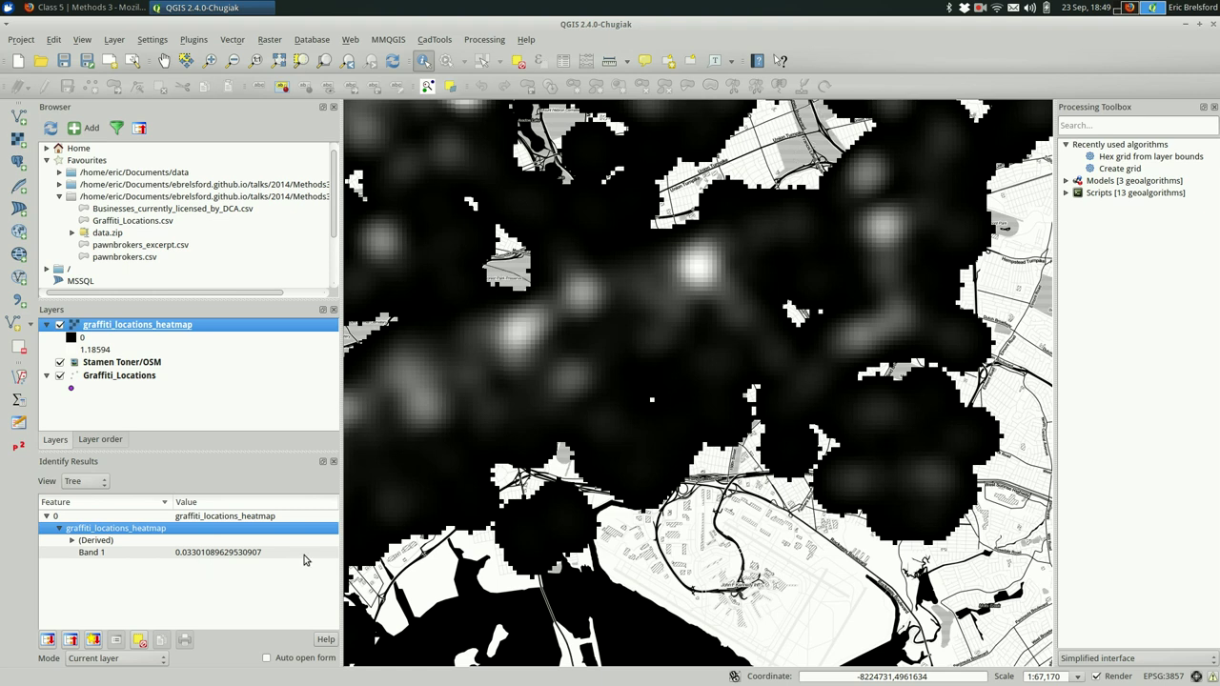
click(679, 474)
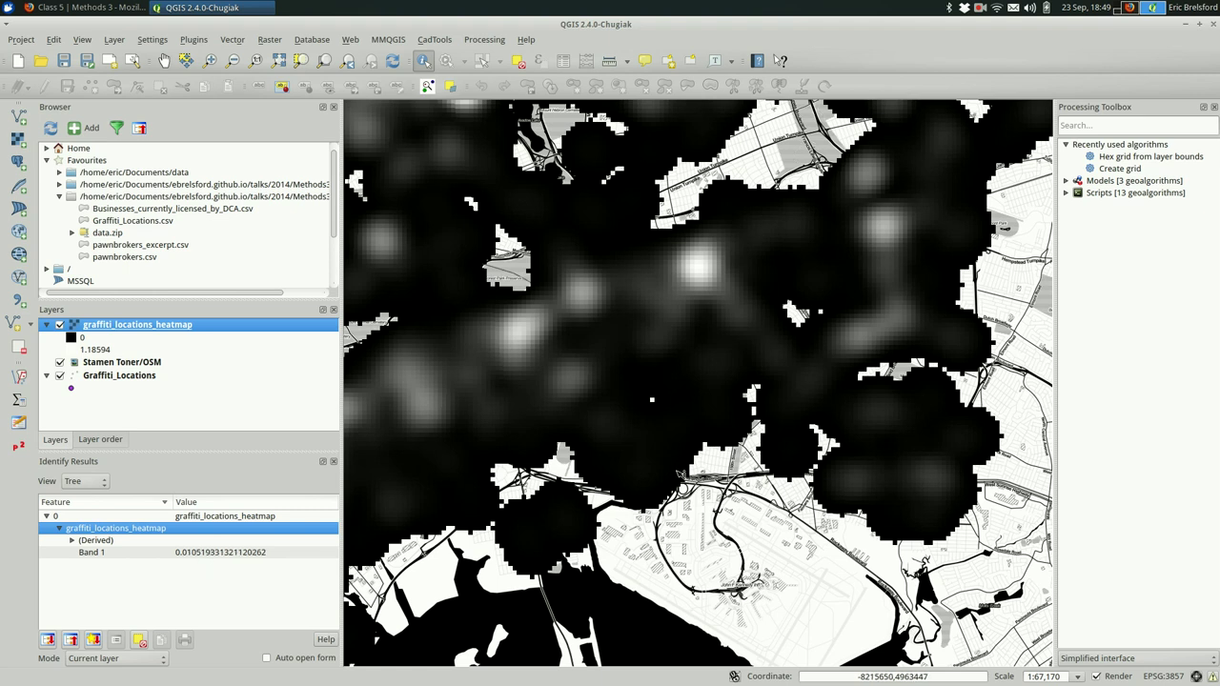
click(687, 467)
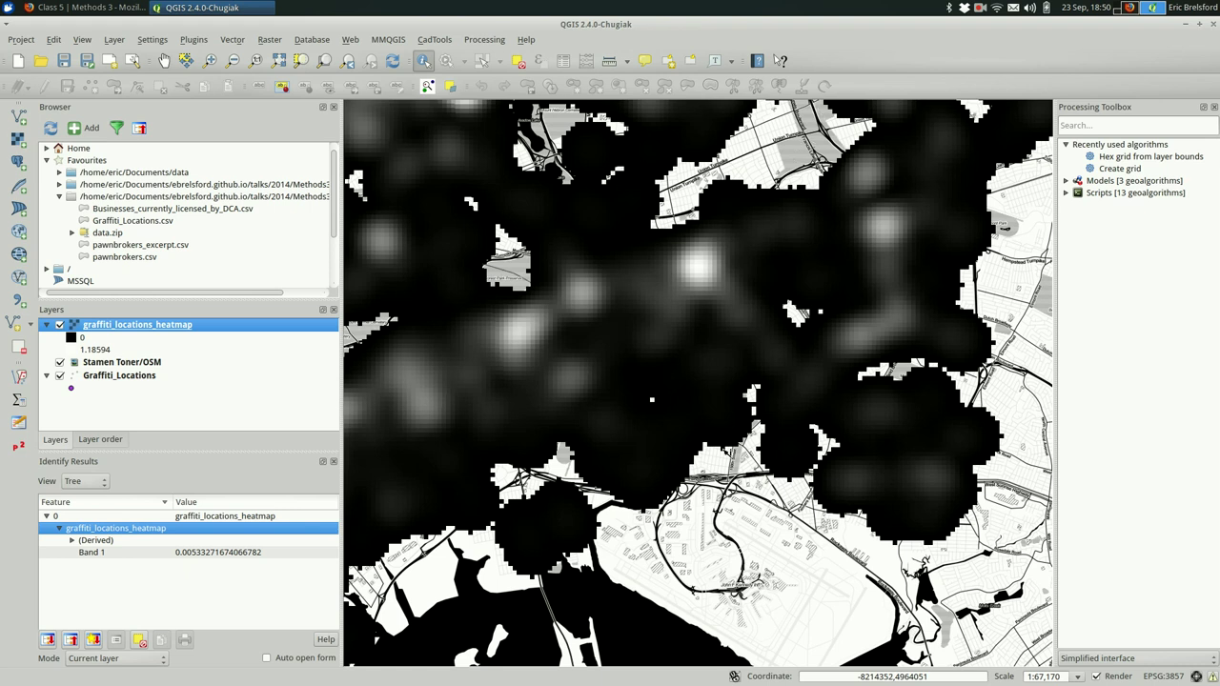
click(724, 452)
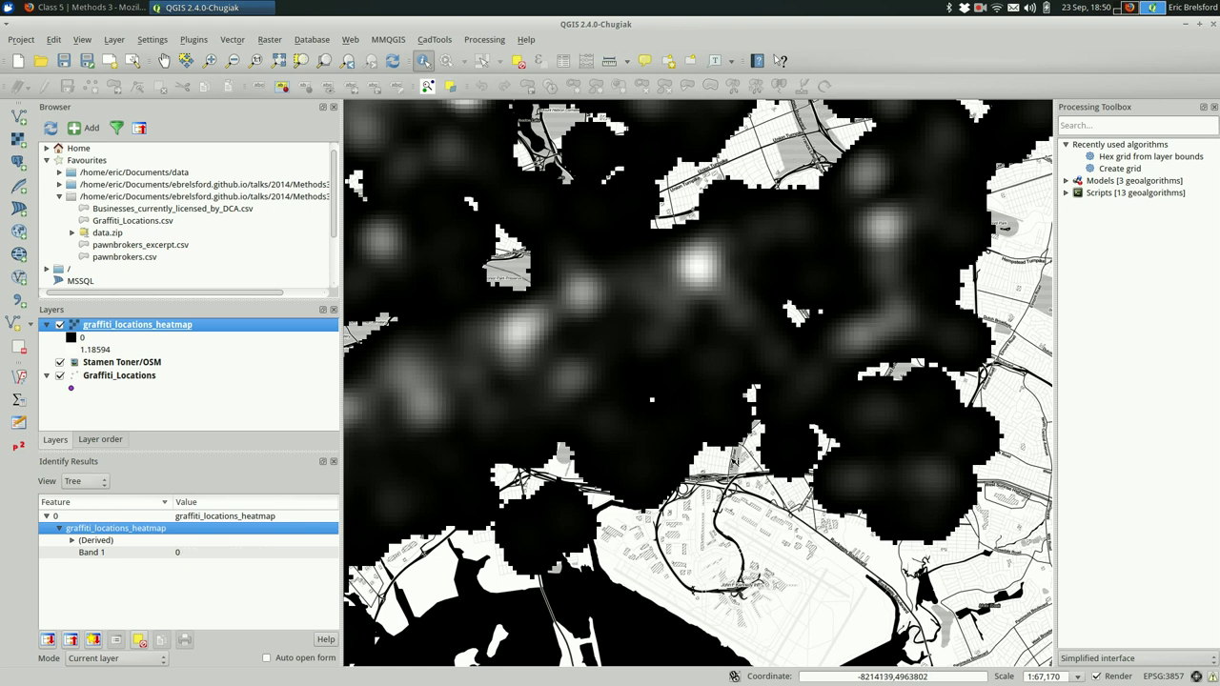
click(734, 465)
click(846, 515)
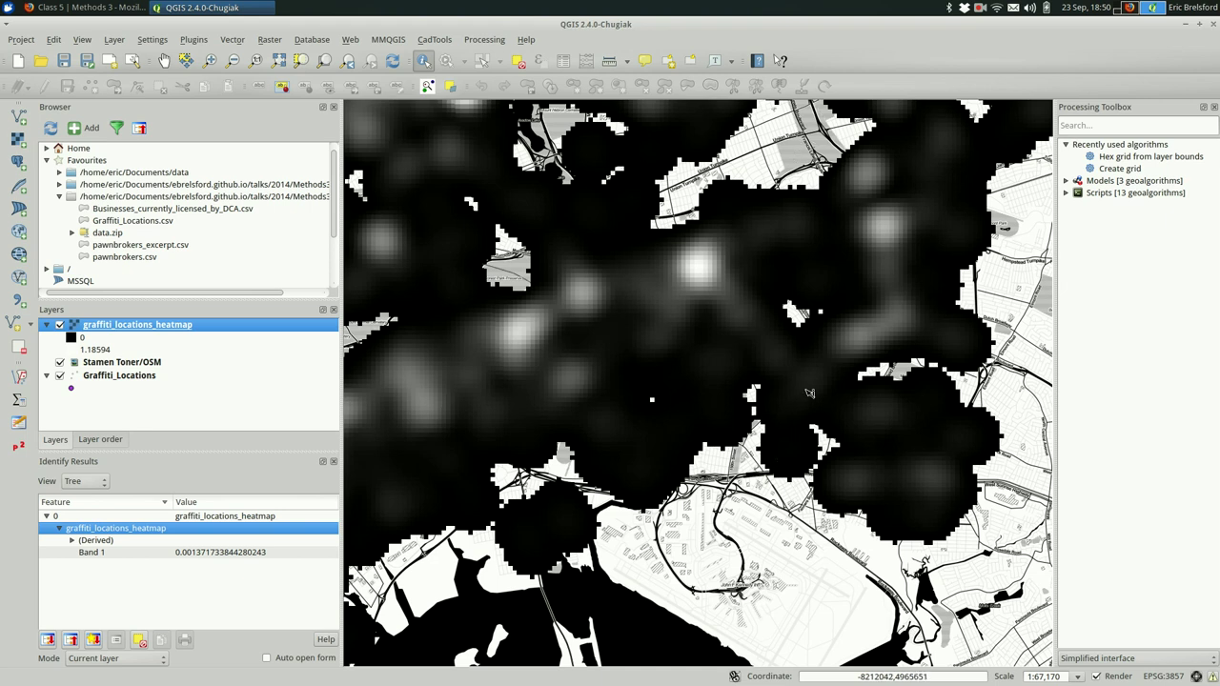
click(747, 313)
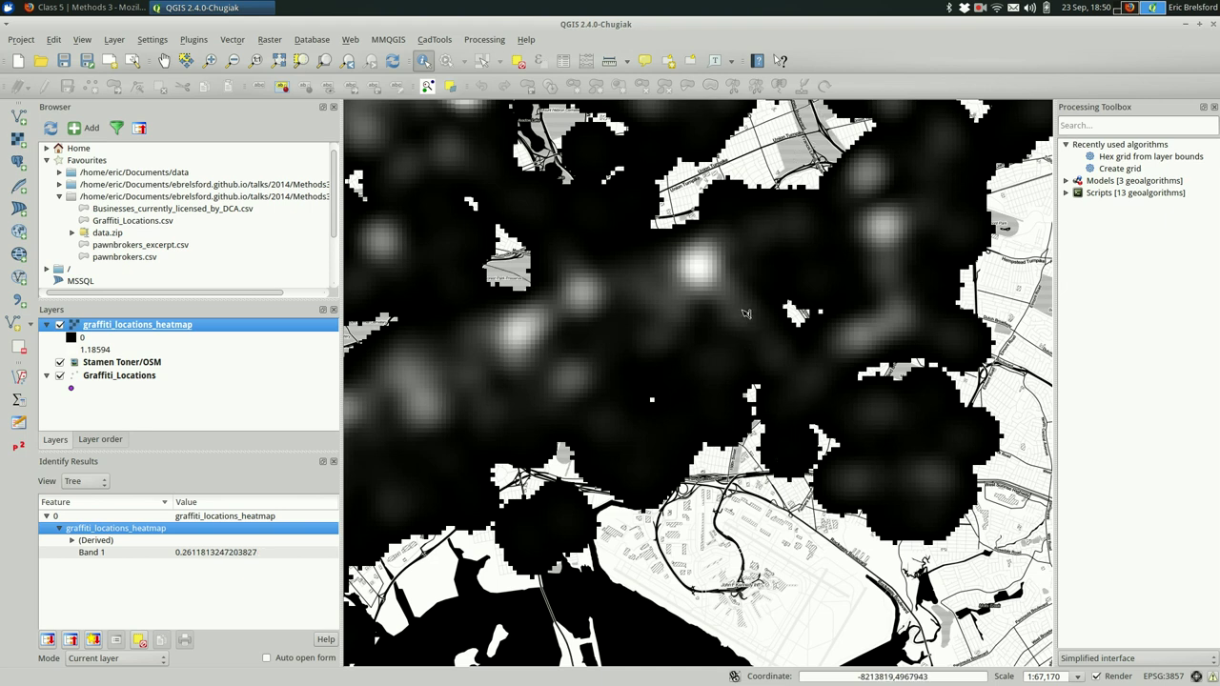
click(701, 270)
Zoom out and pan the map to show more of the city.
scroll(598, 311, down, 1)
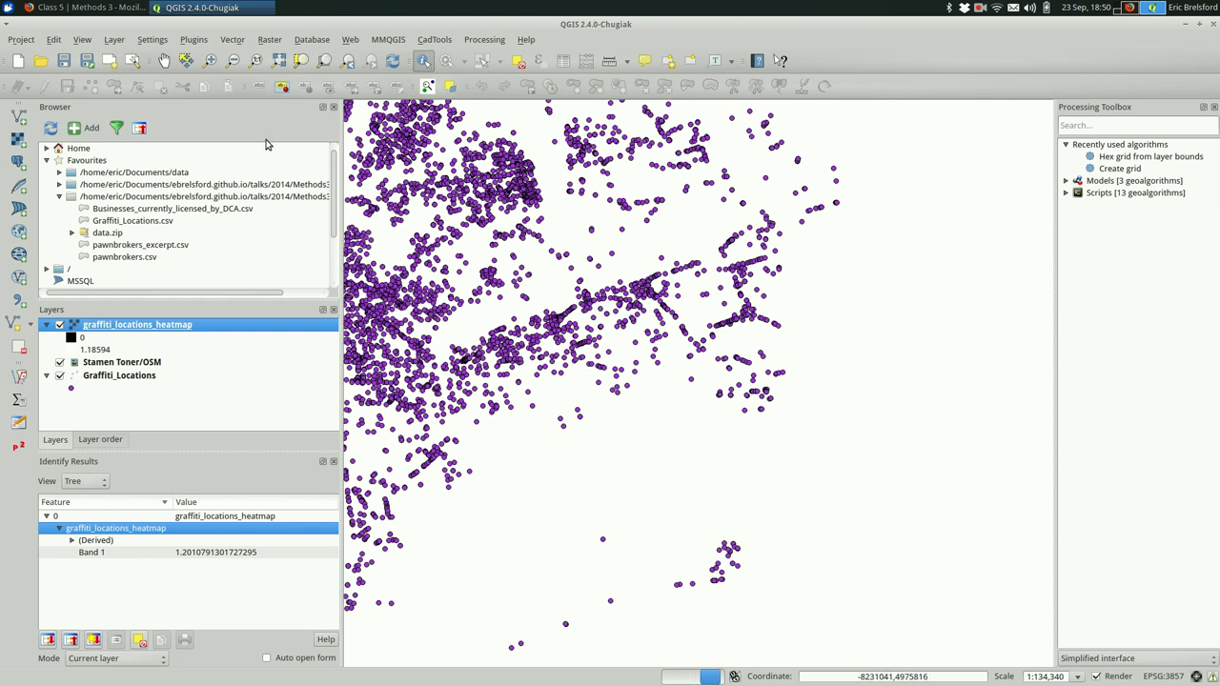
click(165, 62)
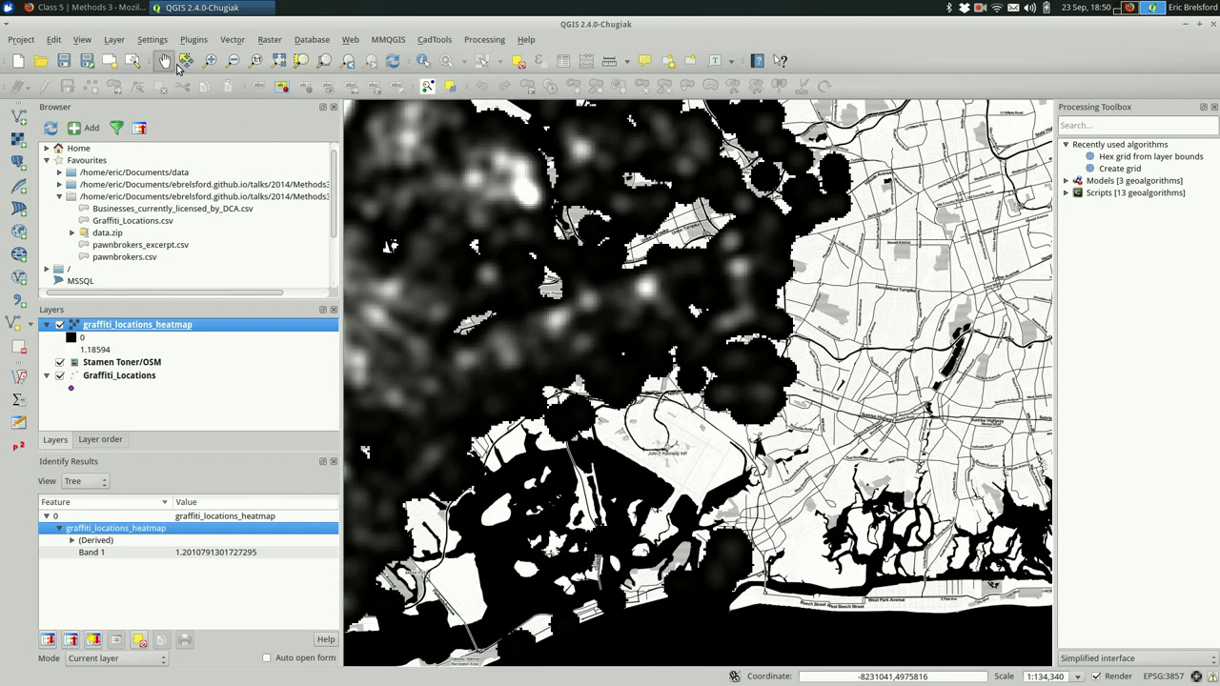
drag(421, 324, 673, 367)
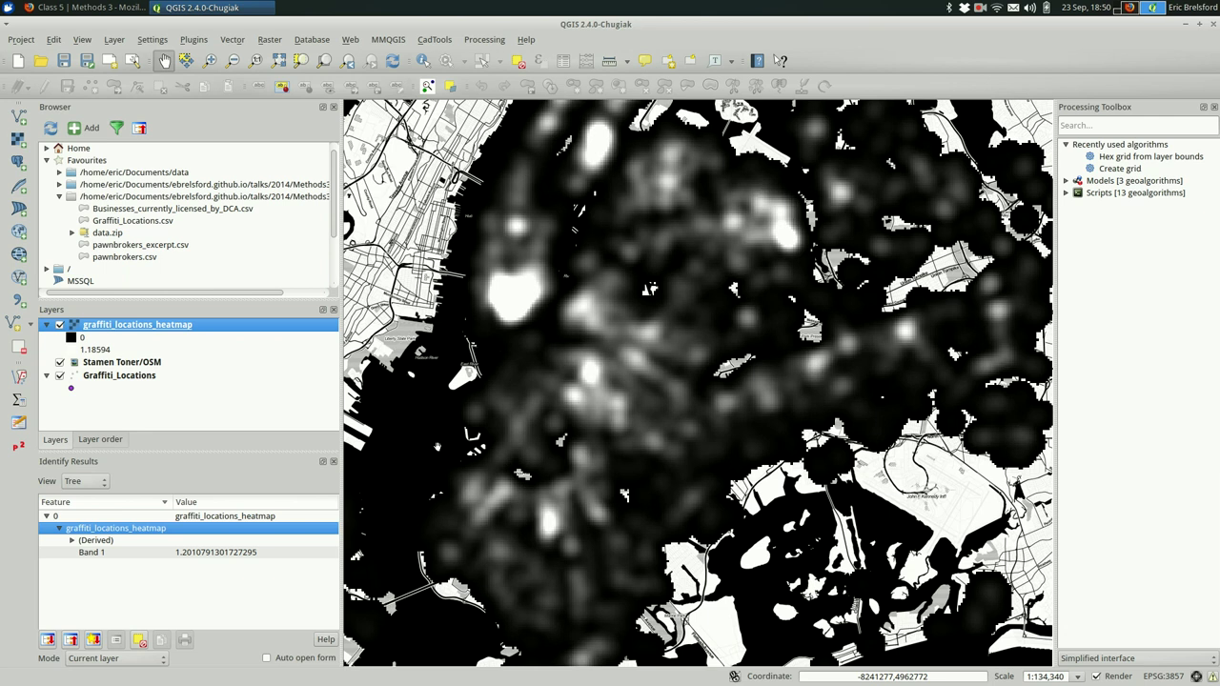
Set the heatmap's render type to singleband pseudocolor with the OrRd colour ramp.
double_click(197, 328)
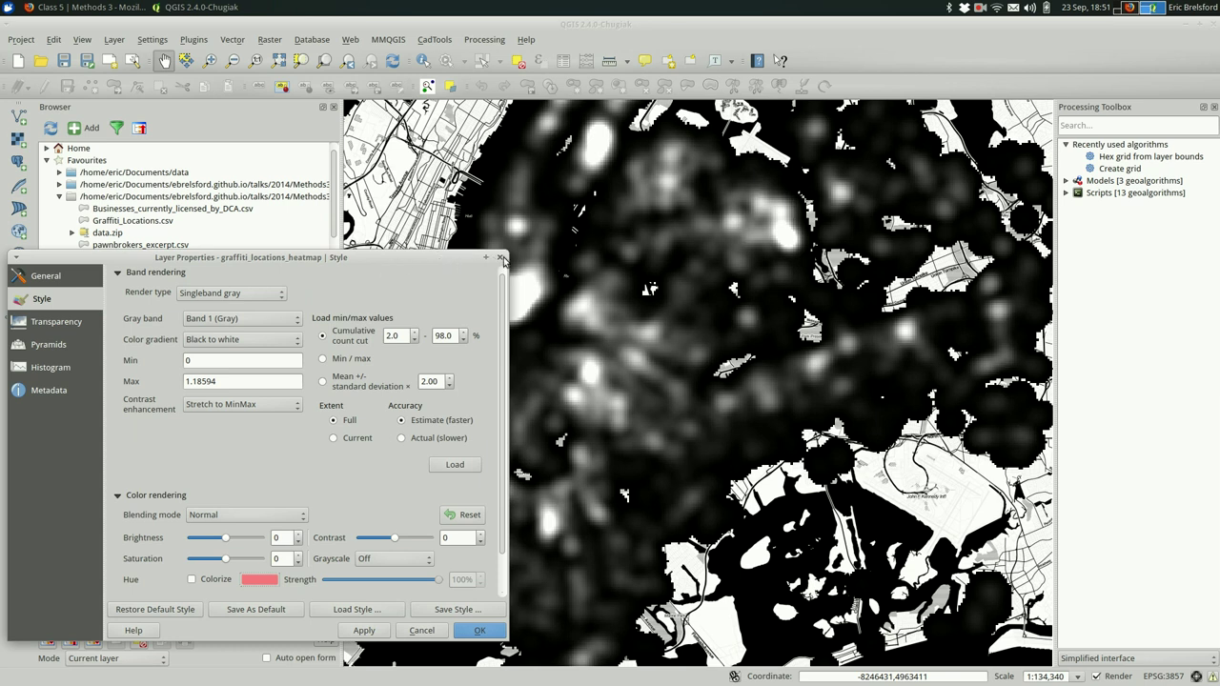
click(502, 258)
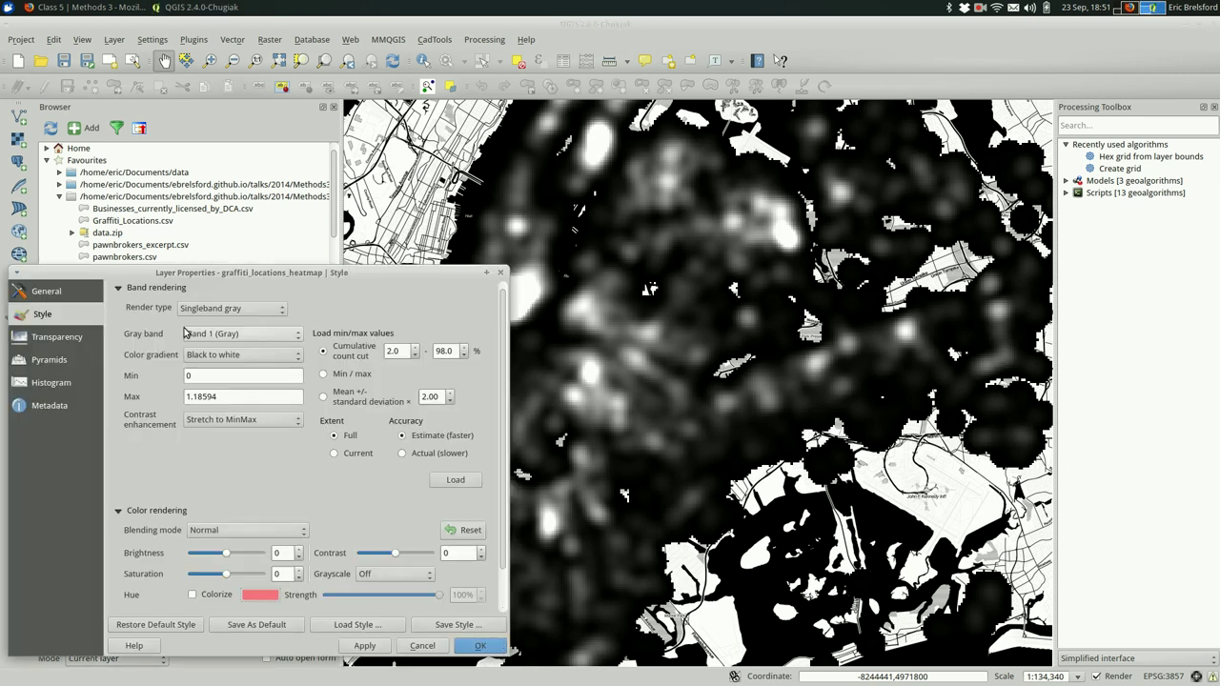
click(283, 316)
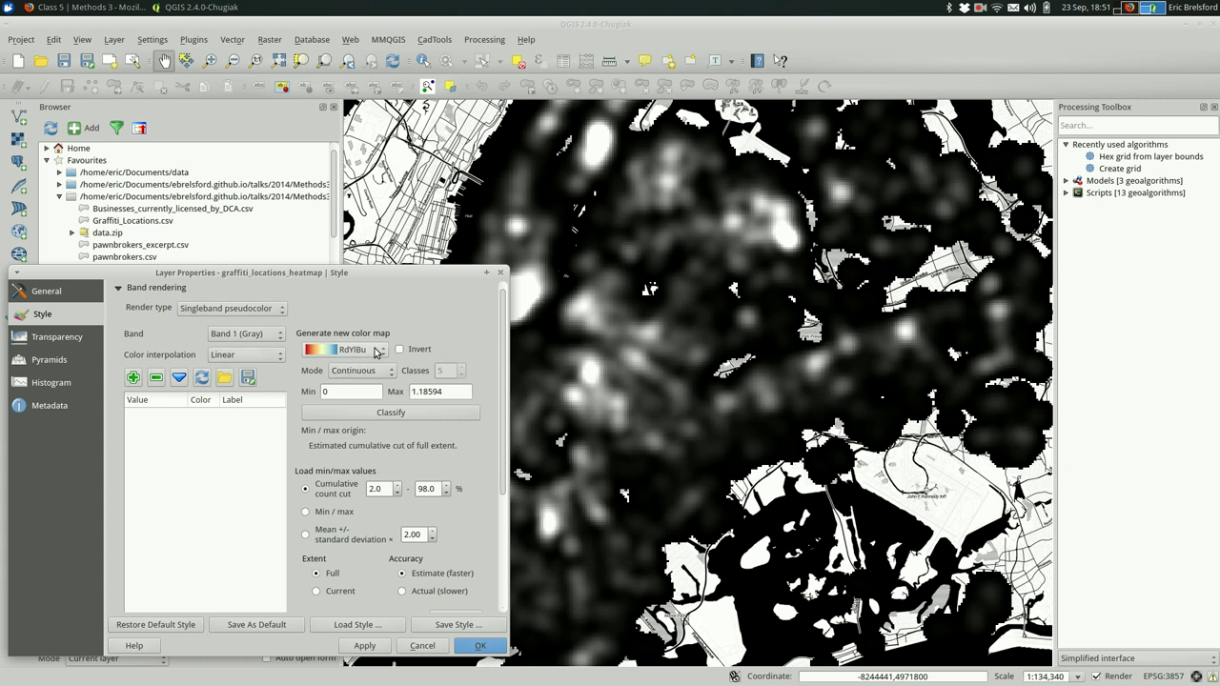
click(376, 352)
click(377, 352)
click(377, 351)
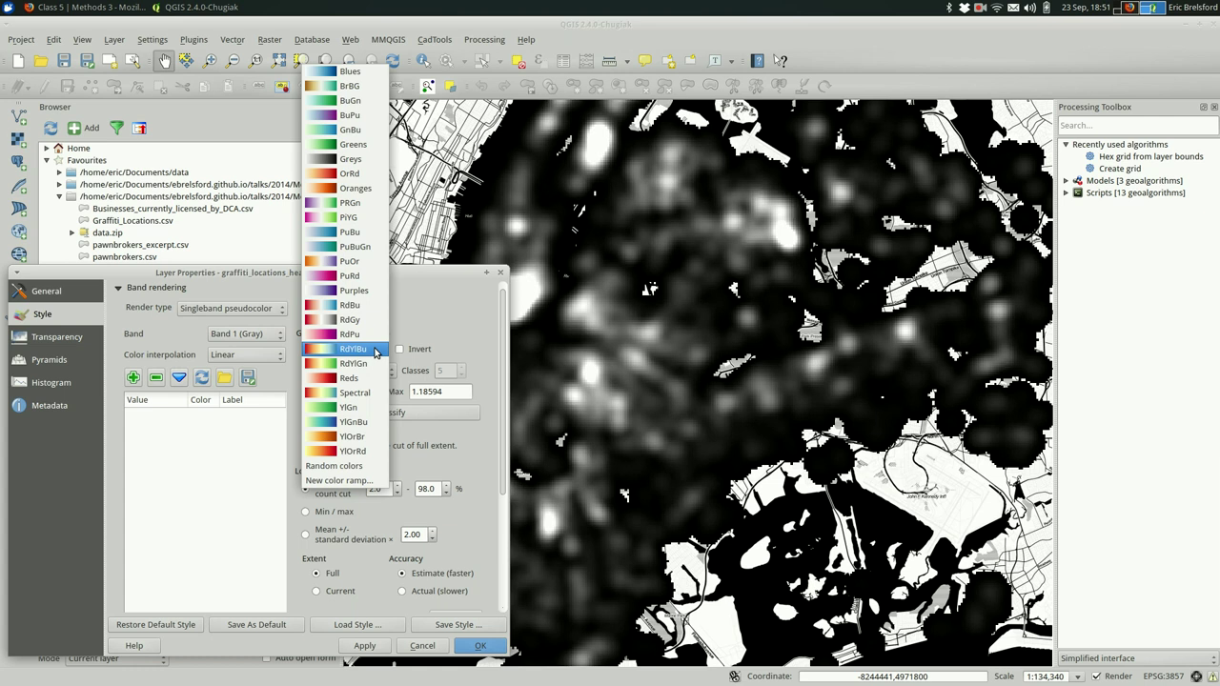
click(365, 183)
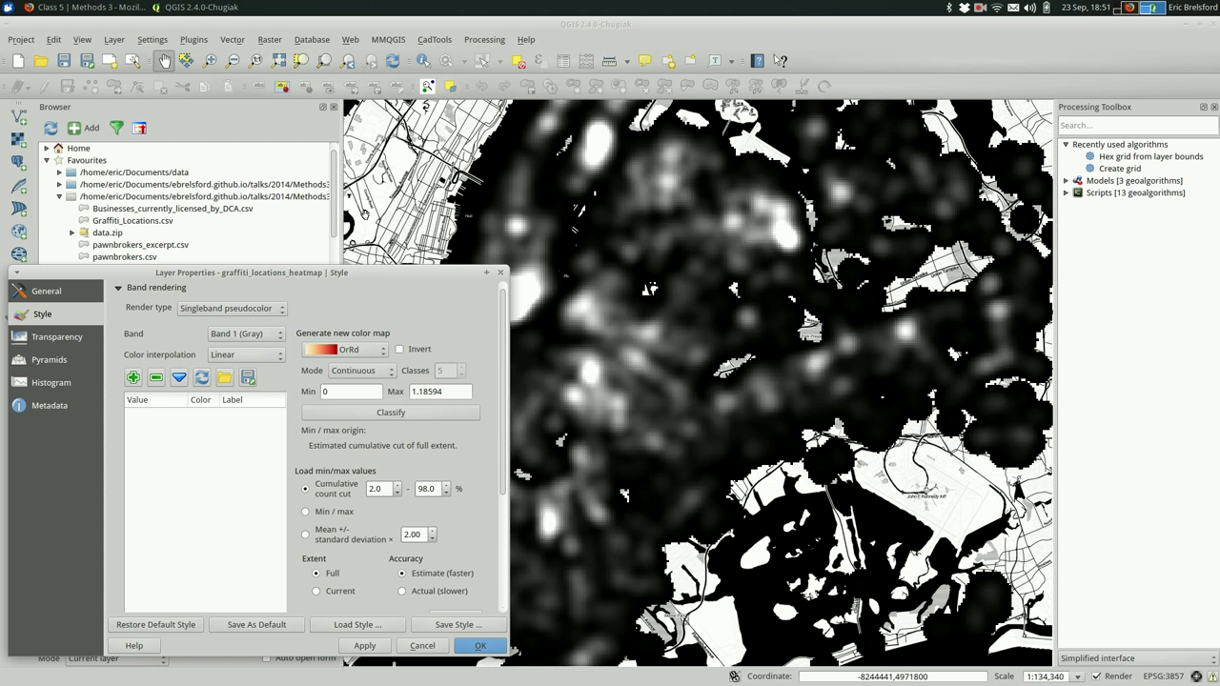
Classify into five OrRd classes from 0 to 1.185940 and apply the style.
click(355, 415)
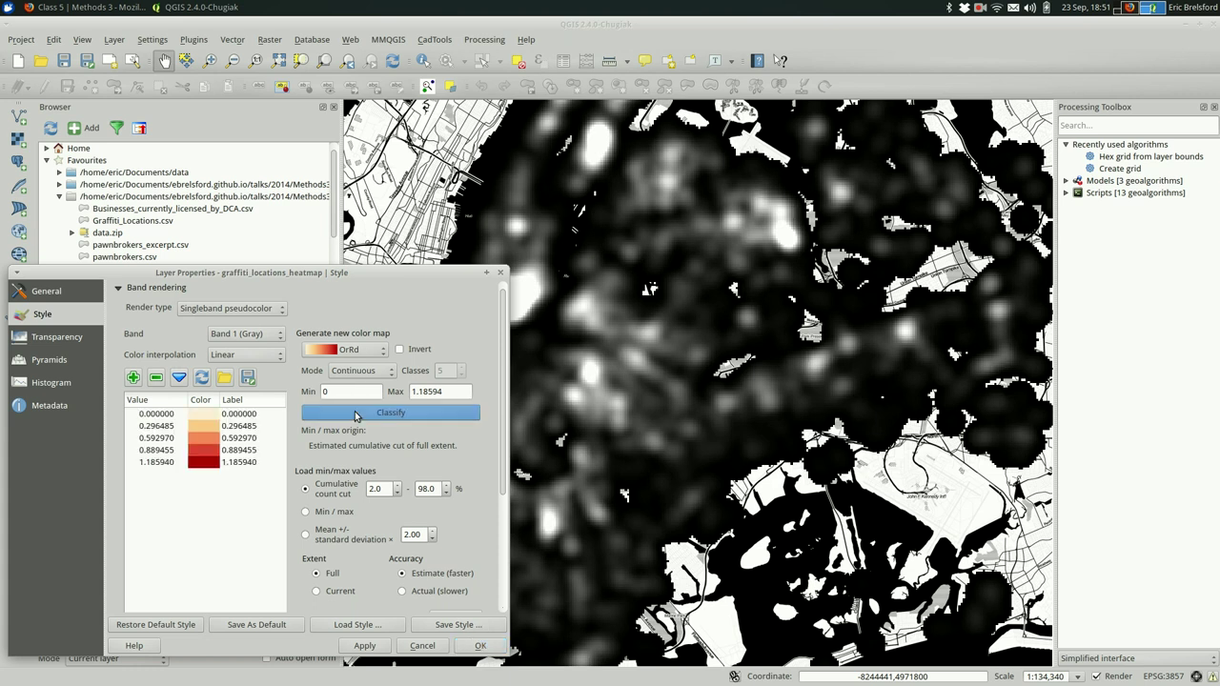
click(365, 646)
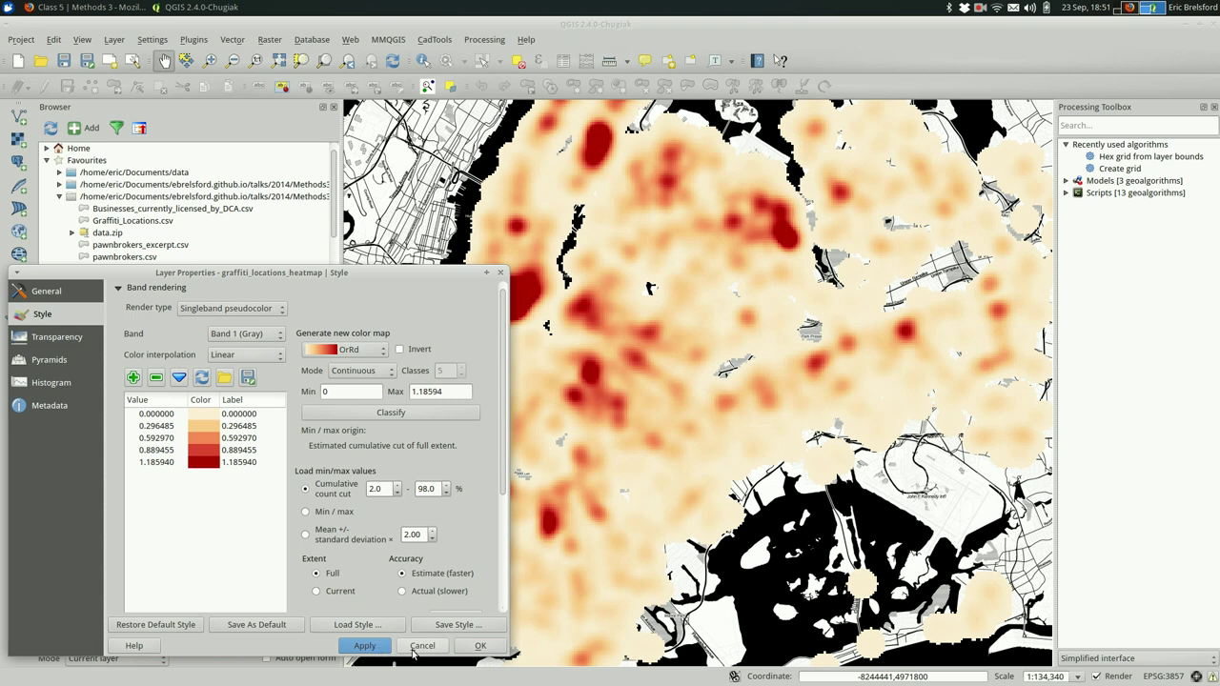
click(416, 654)
drag(378, 424, 404, 450)
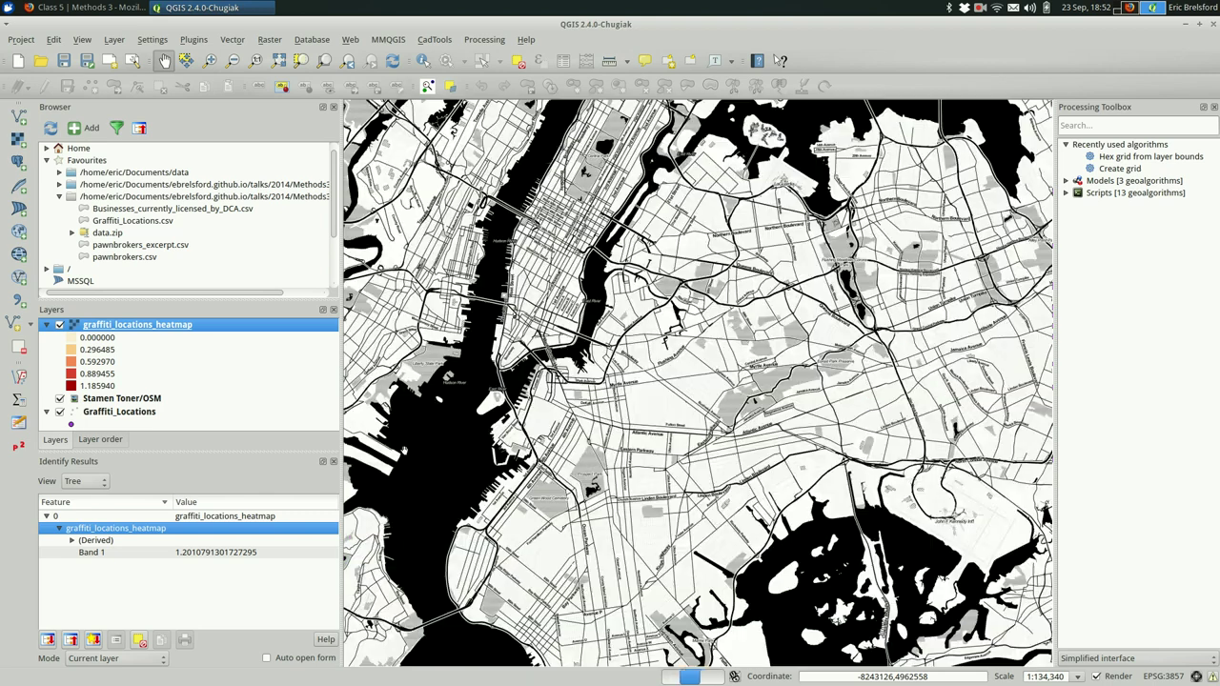
drag(403, 494, 467, 414)
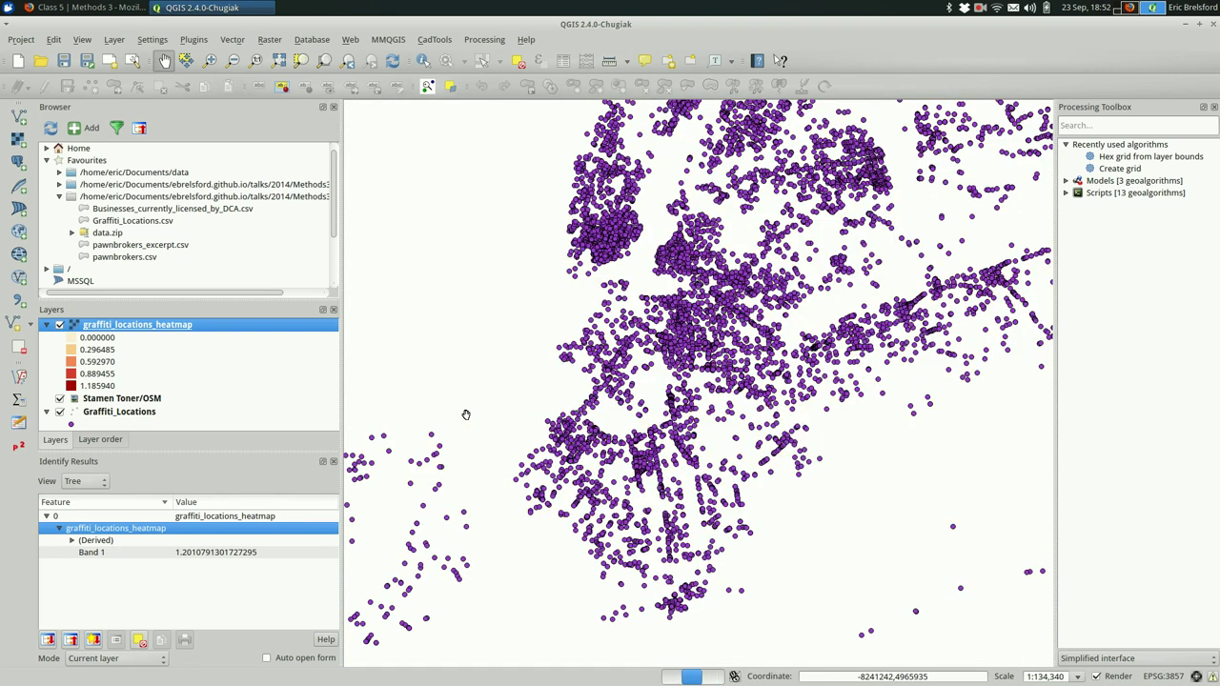
drag(467, 415, 549, 288)
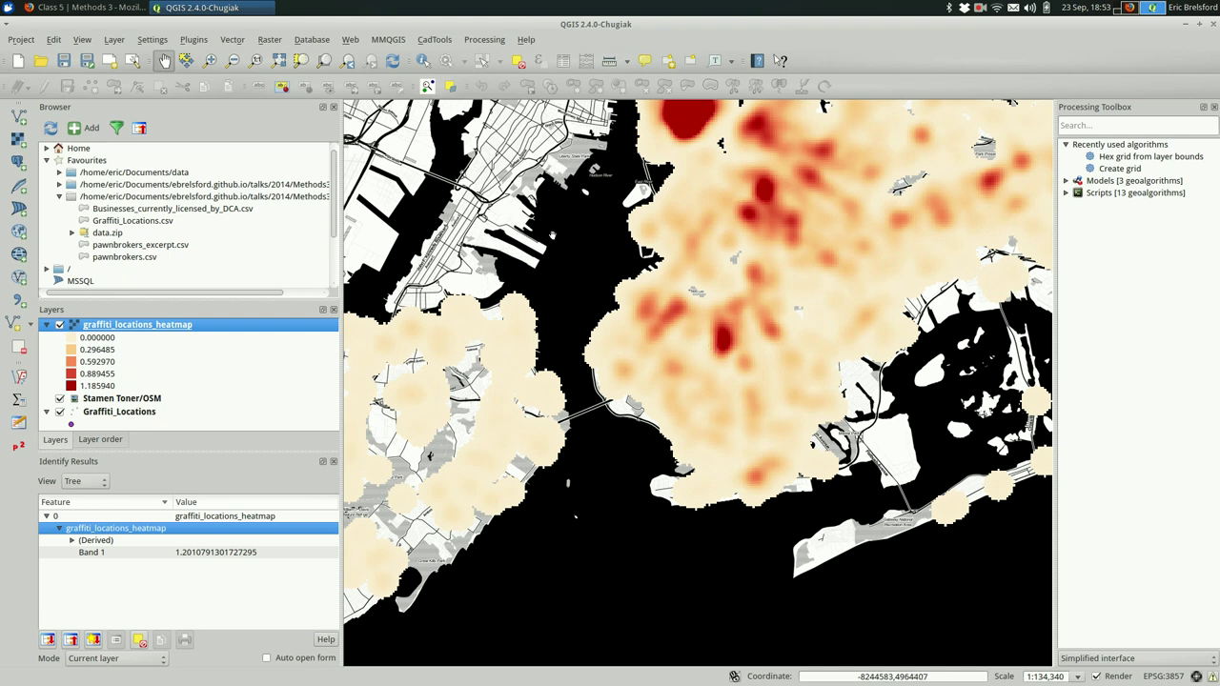
drag(713, 348, 699, 408)
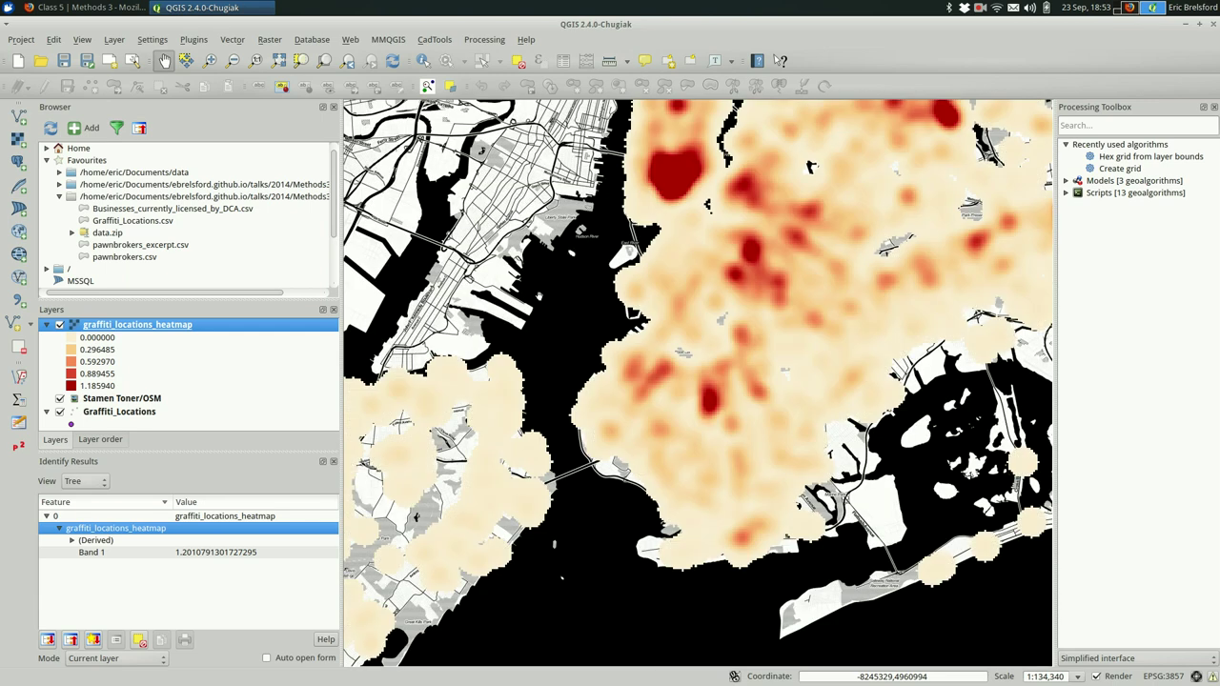
scroll(539, 296, down, 1)
drag(540, 295, 580, 438)
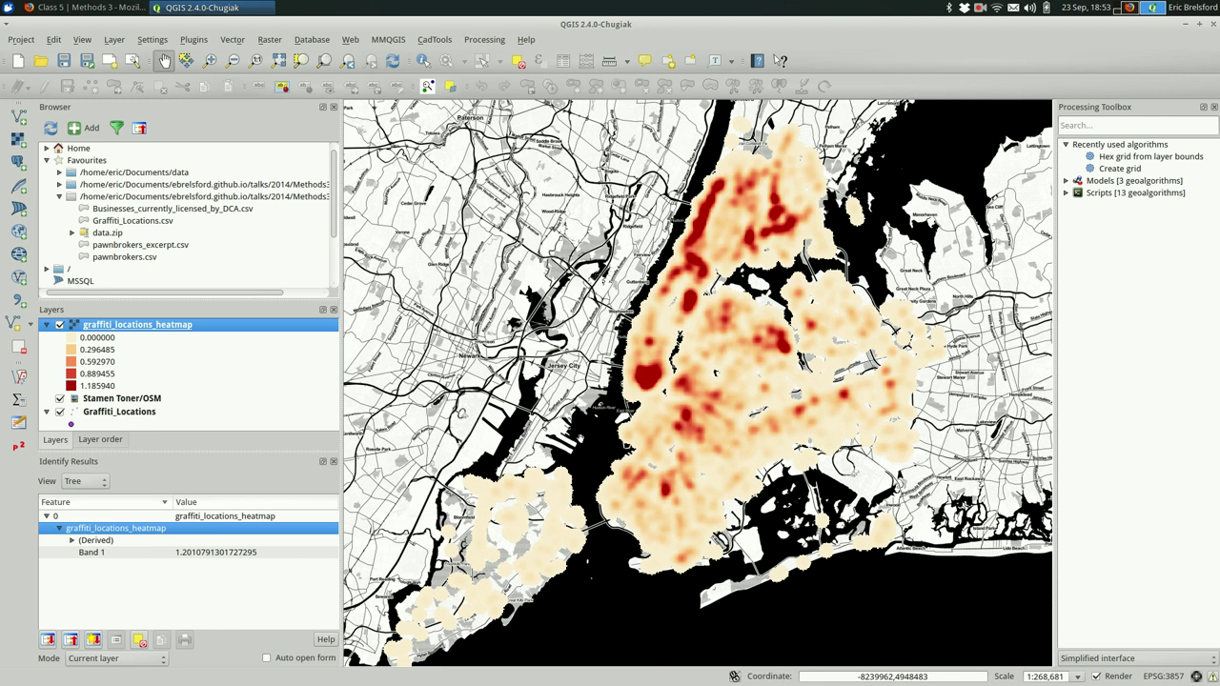
Launch Raster > Heatmap > Heatmap again.
click(354, 43)
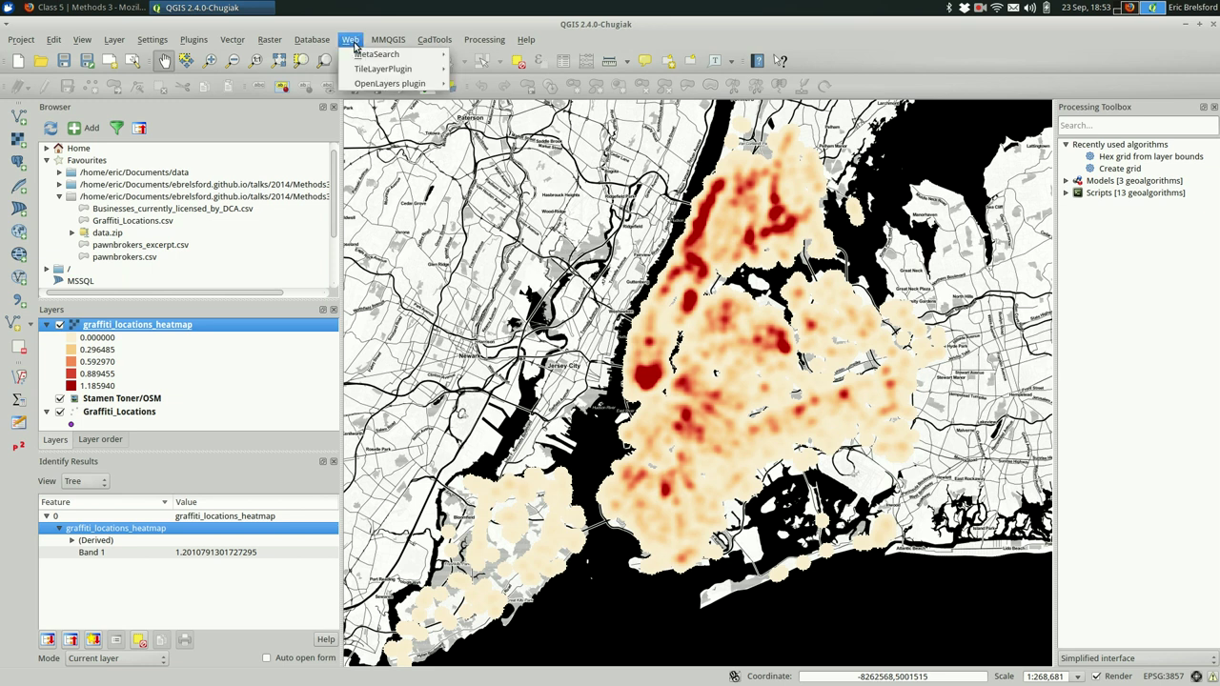
click(269, 39)
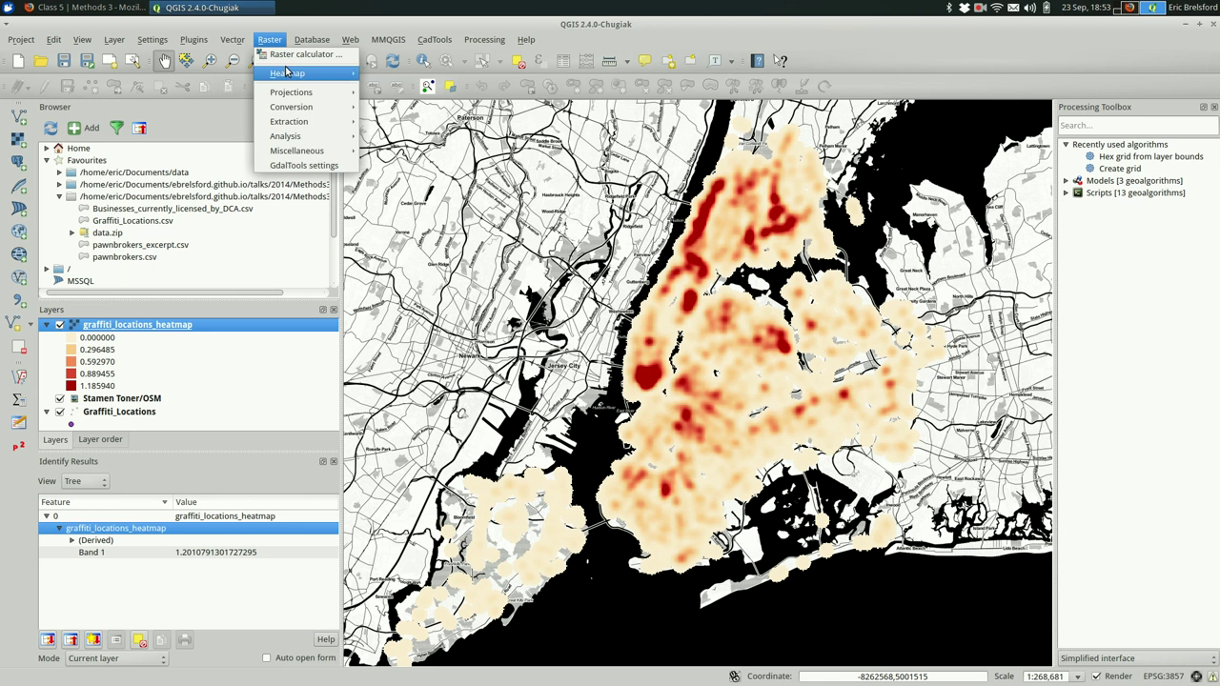
mouse_move(295, 73)
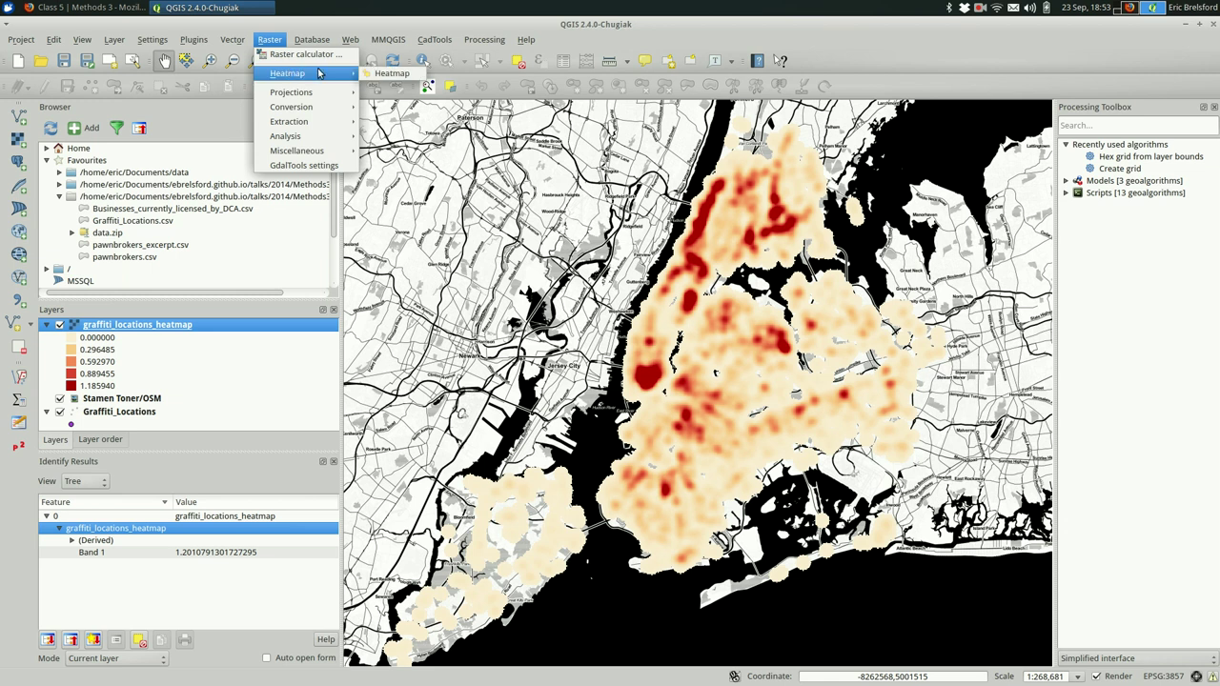
click(390, 75)
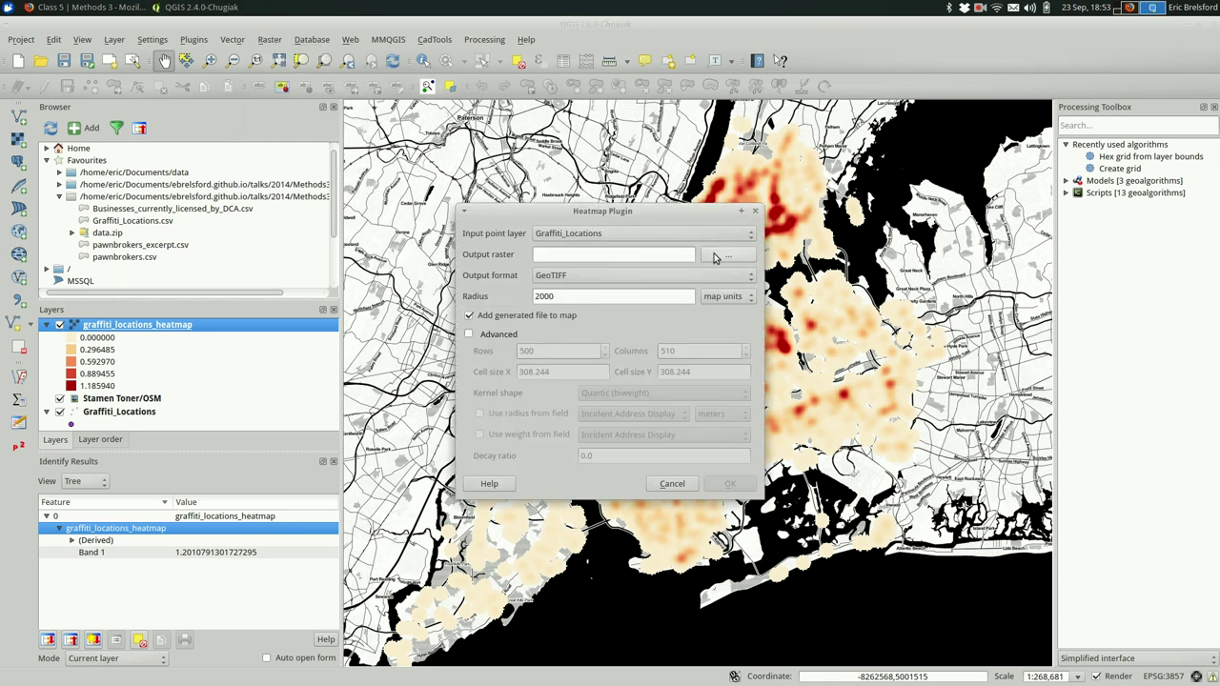
Set the output raster to graffiti_locations_heatmap2.tif, replacing the existing file.
click(715, 257)
click(620, 264)
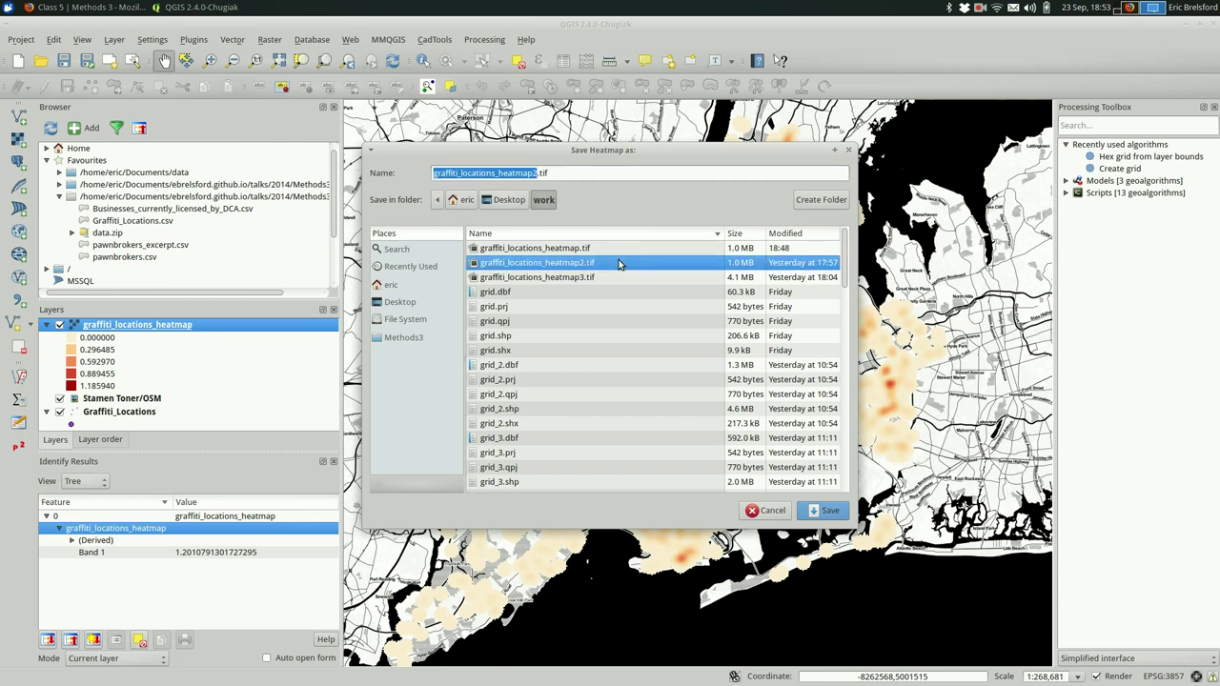
double_click(619, 265)
key(Return)
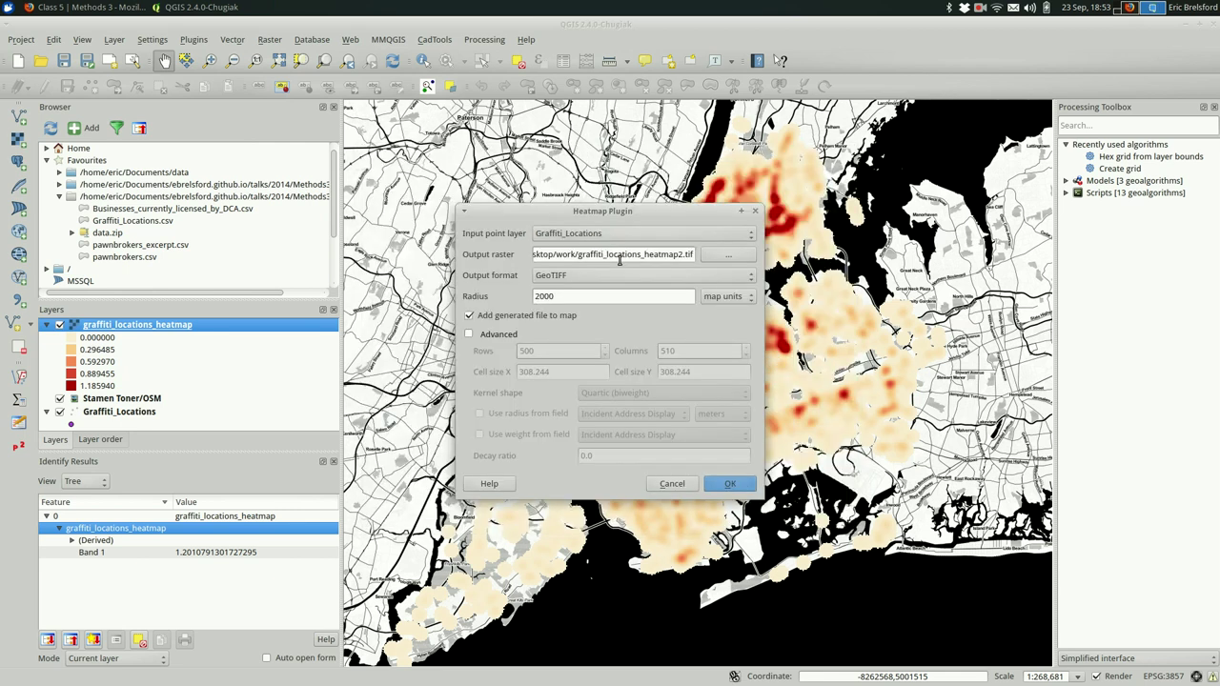
Change the radius to 4000 and create the heatmap.
click(568, 298)
key(Home)
key(shift+Right)
text(4)
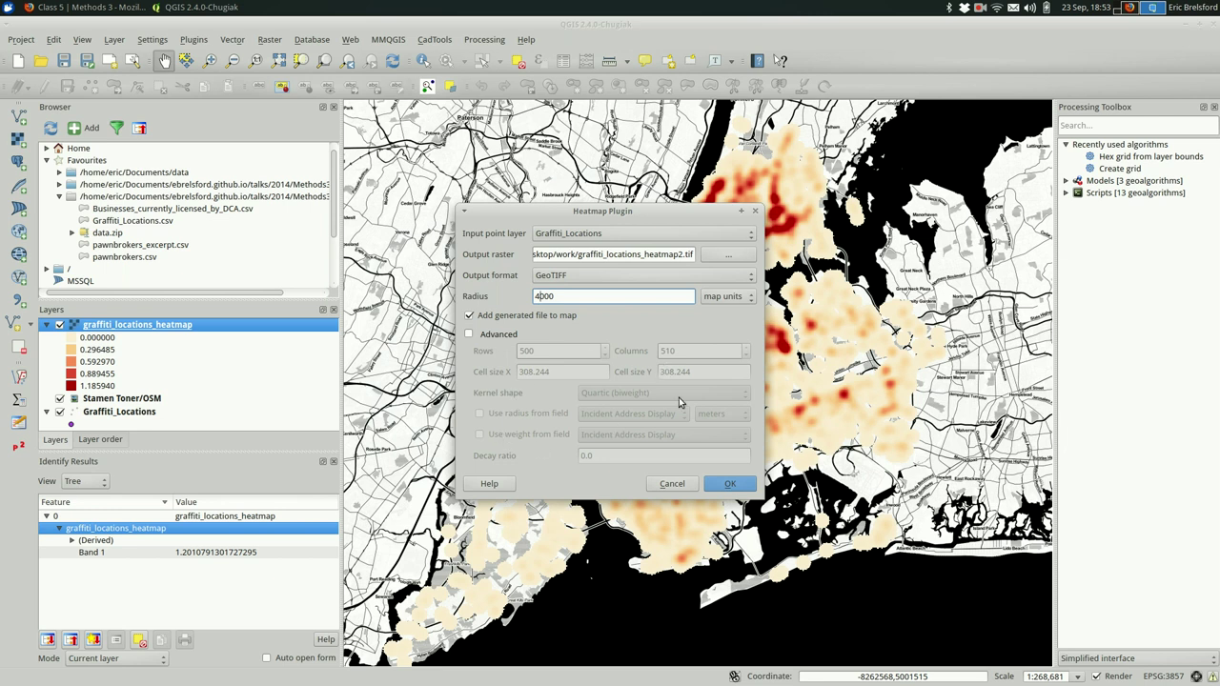
click(731, 483)
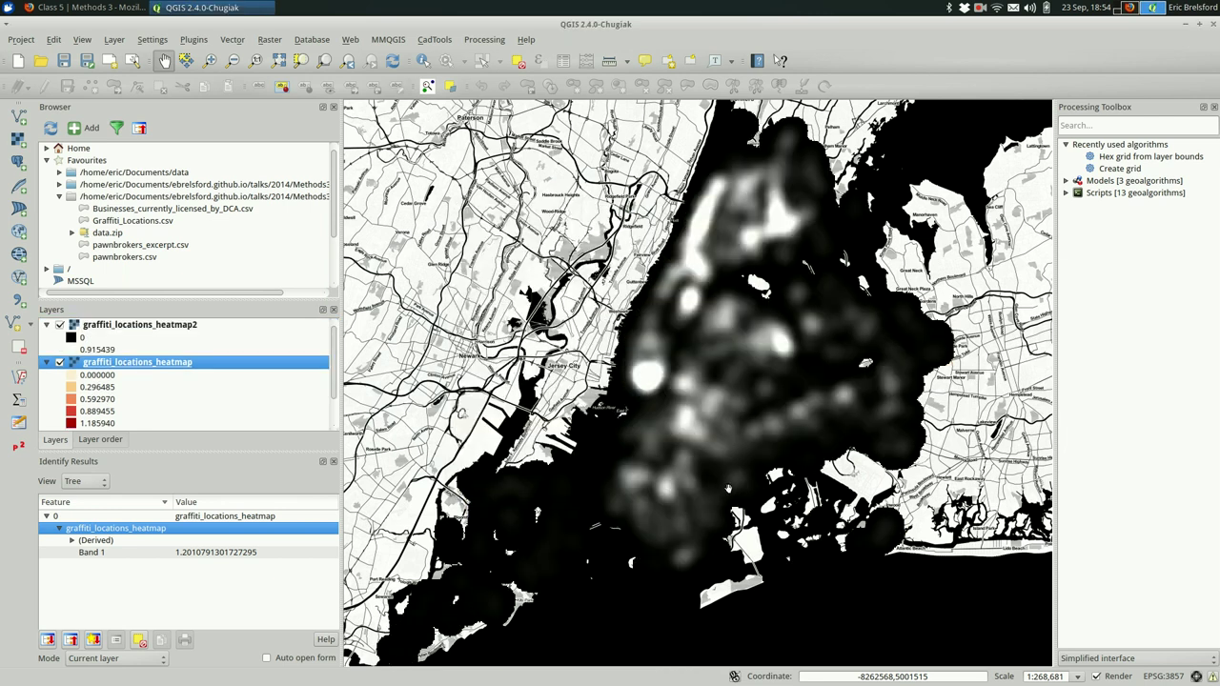
Switch graffiti_locations_heatmap2 to singleband pseudocolor rendering with OrRd and apply.
click(128, 328)
double_click(128, 328)
click(245, 326)
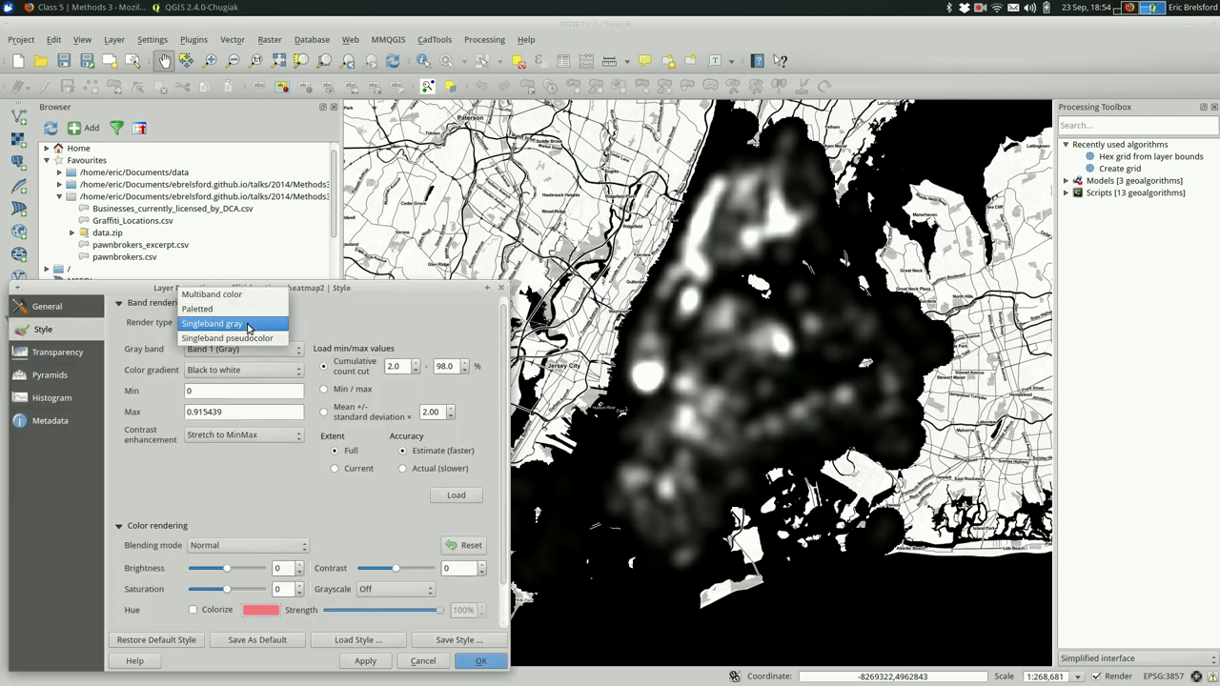
click(250, 334)
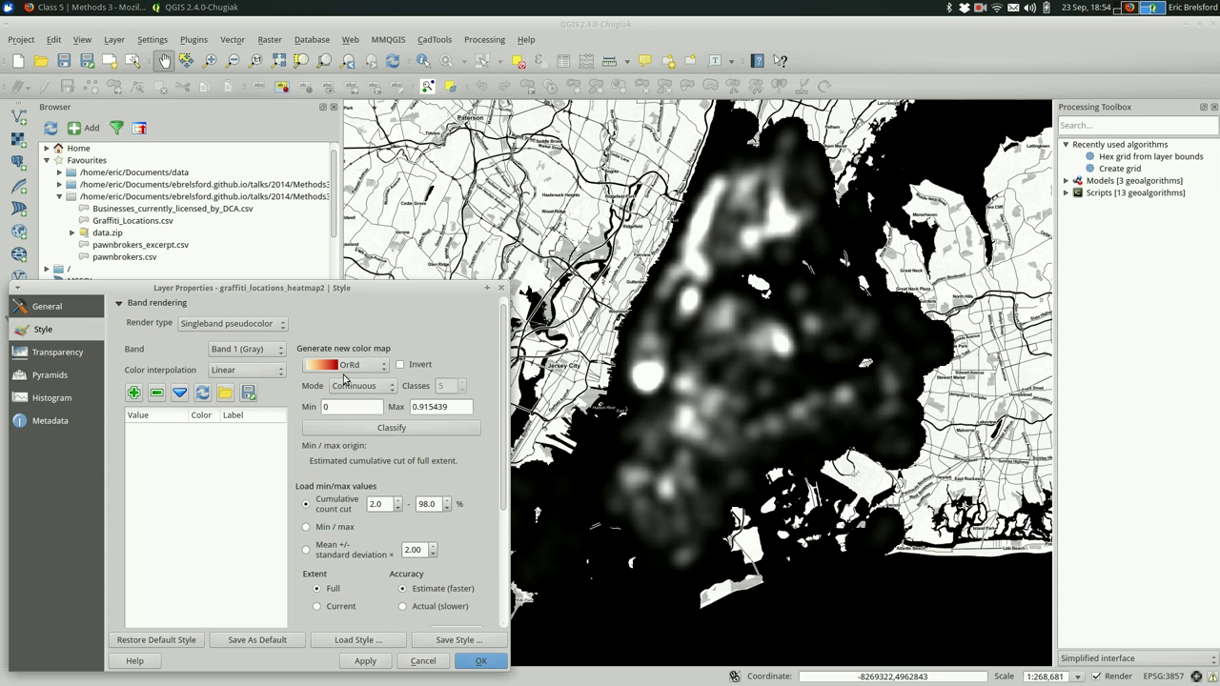
click(366, 660)
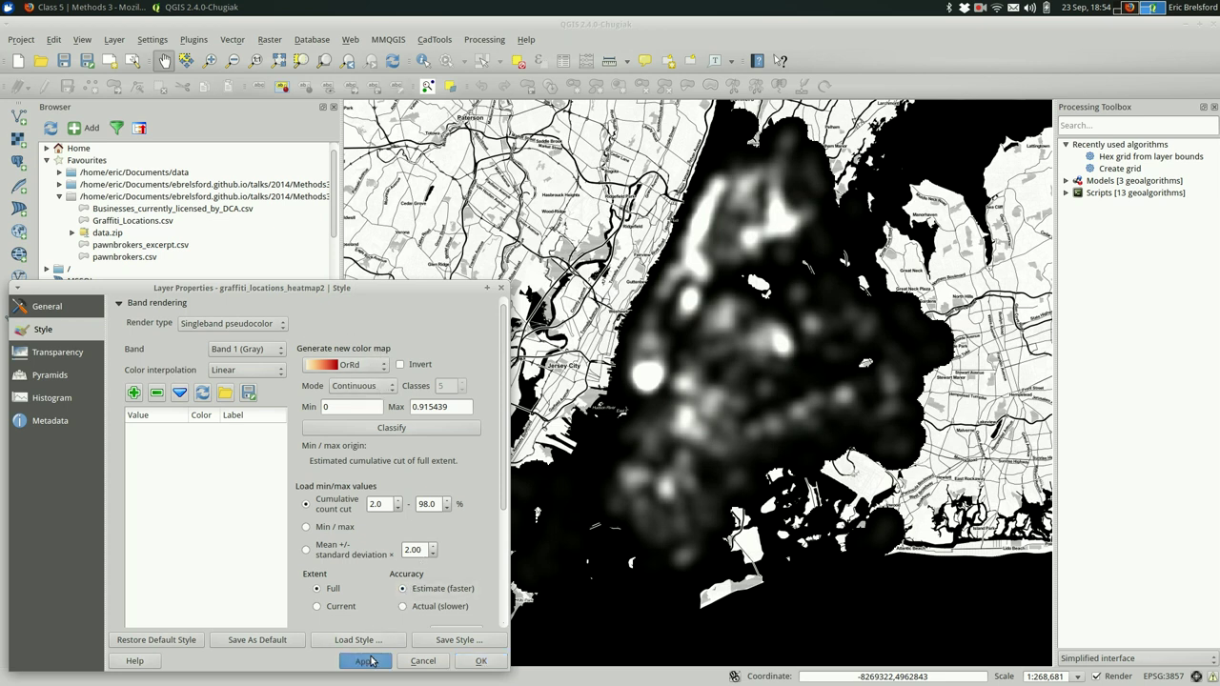
click(479, 661)
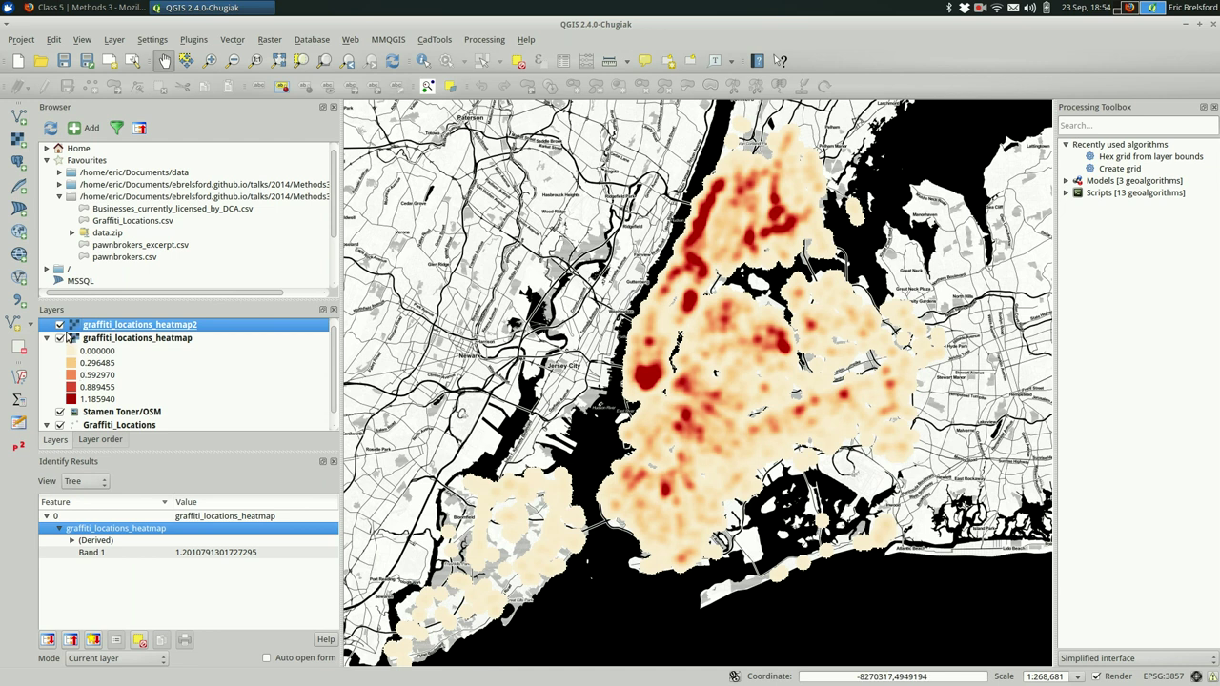
Toggle heatmap2's visibility and zoom the map to its full extent.
click(59, 325)
click(59, 325)
scroll(465, 377, down, 1)
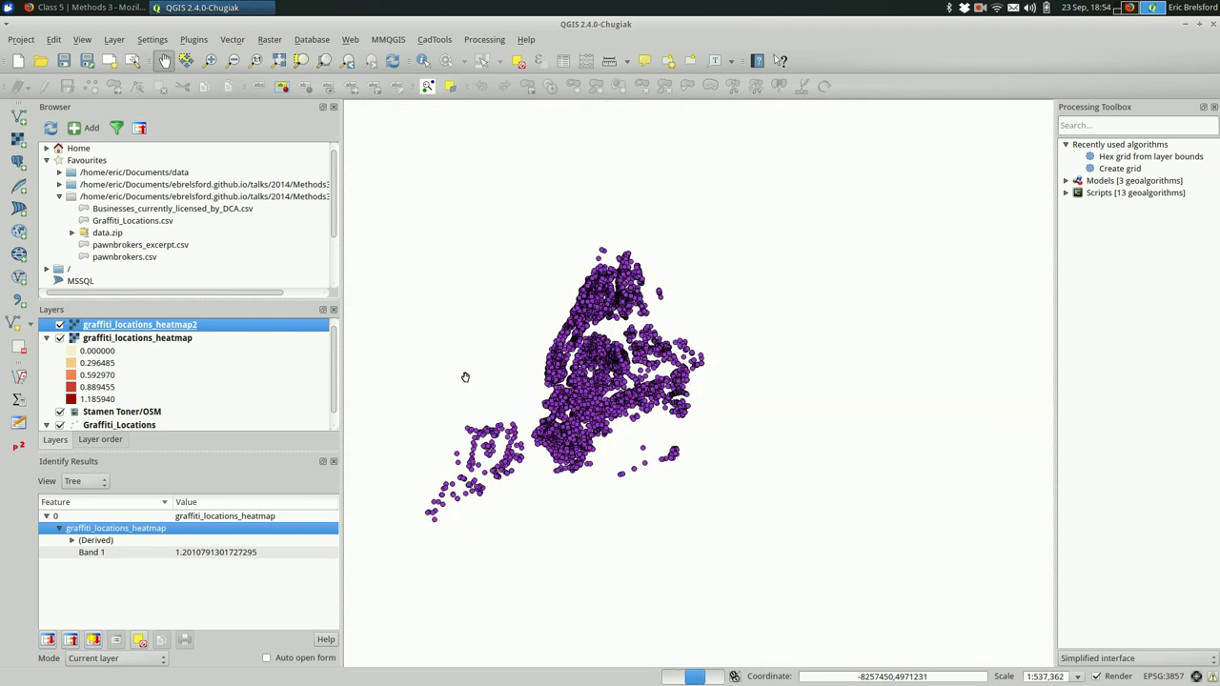
scroll(465, 378, up, 1)
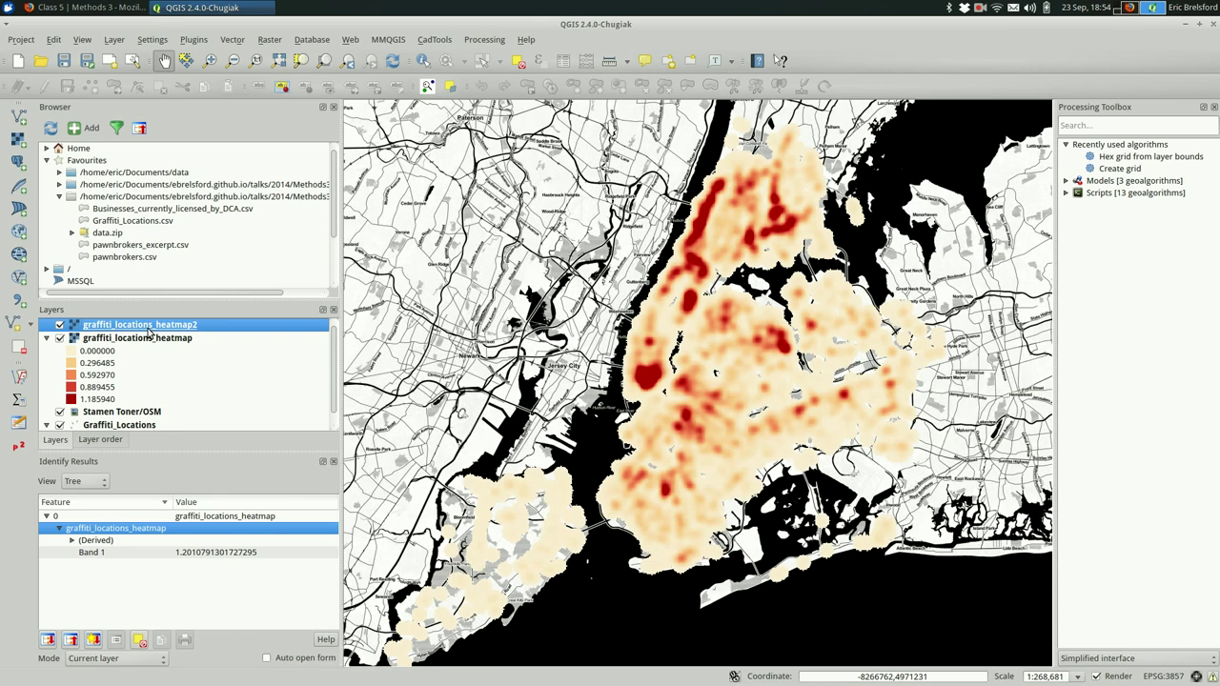
right_click(149, 331)
click(164, 336)
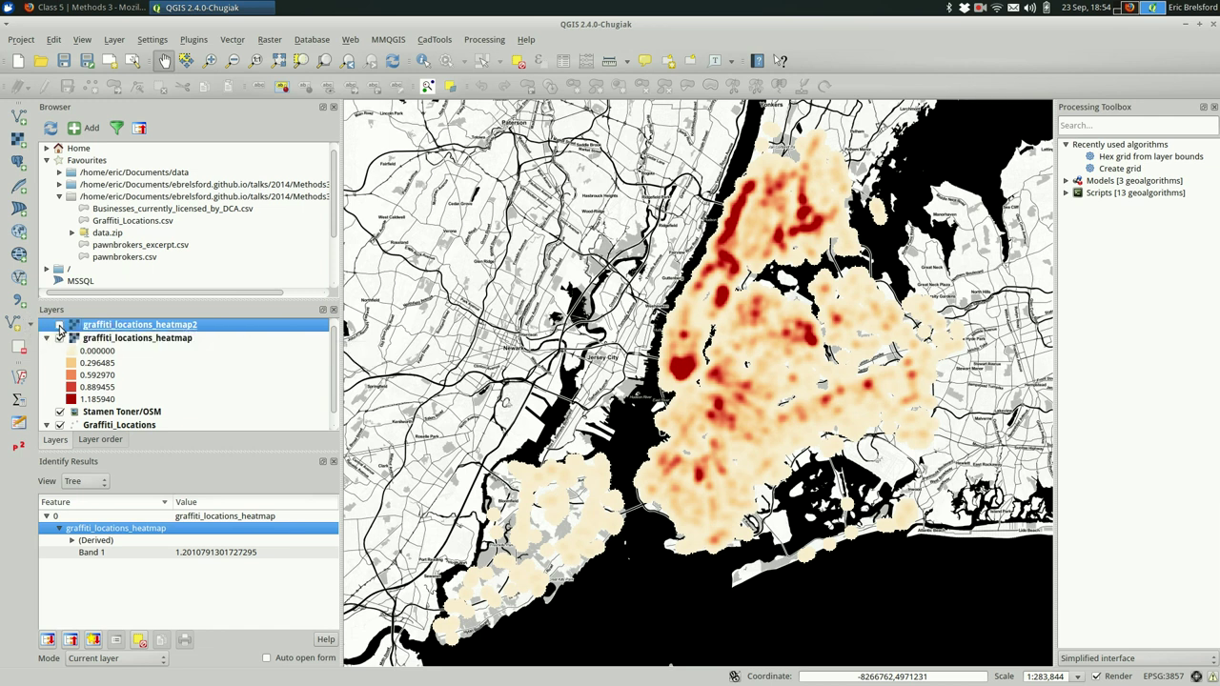
Classify heatmap2 into five OrRd classes from 0 to 0.915439.
double_click(136, 329)
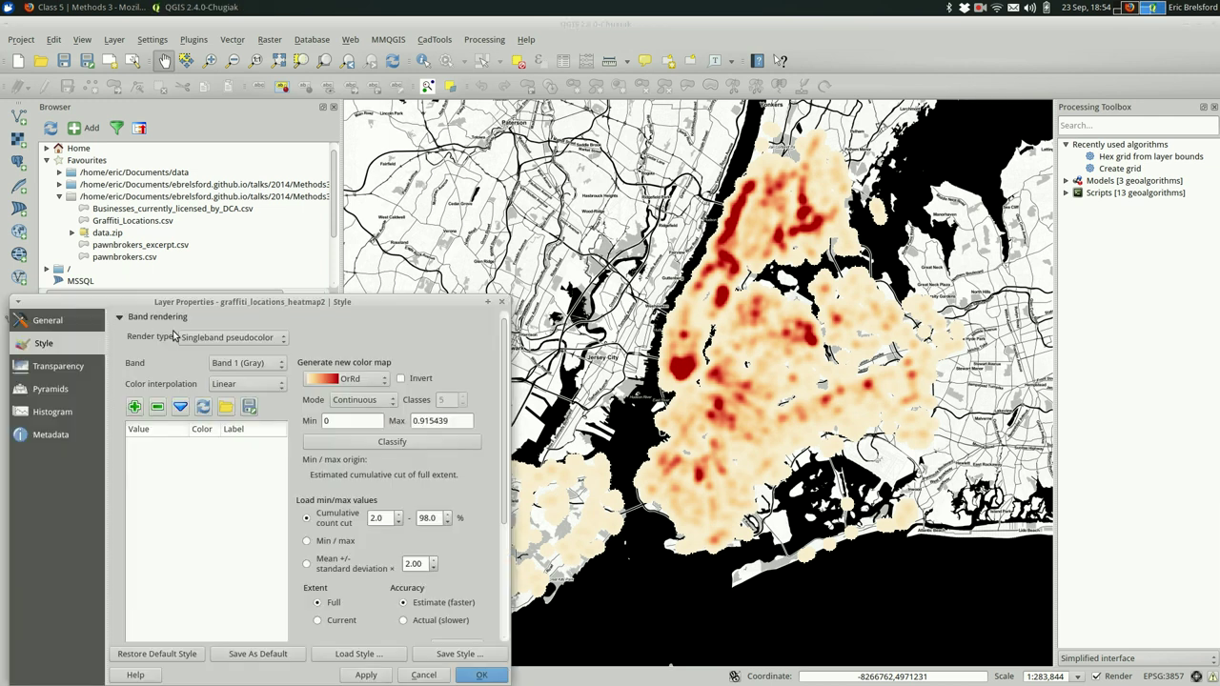
click(360, 443)
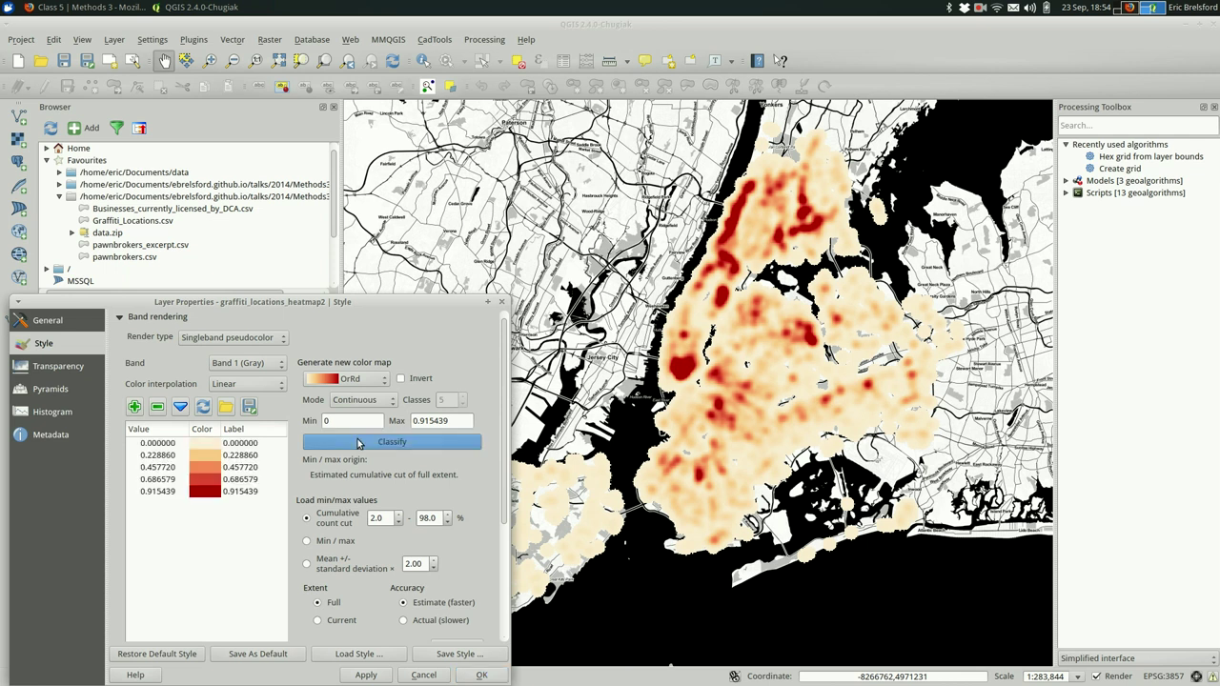
click(479, 675)
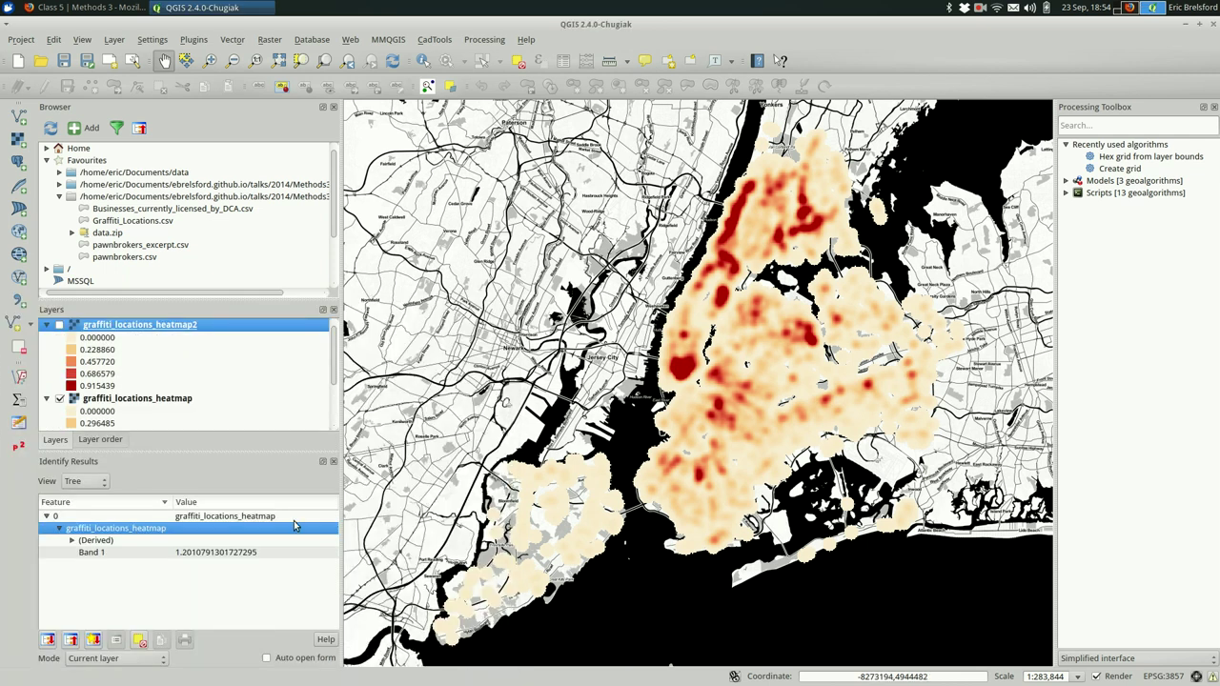
Repeatedly toggle graffiti_locations_heatmap2 to compare the 4000 and 2000 radius heatmaps, ending visible.
click(58, 325)
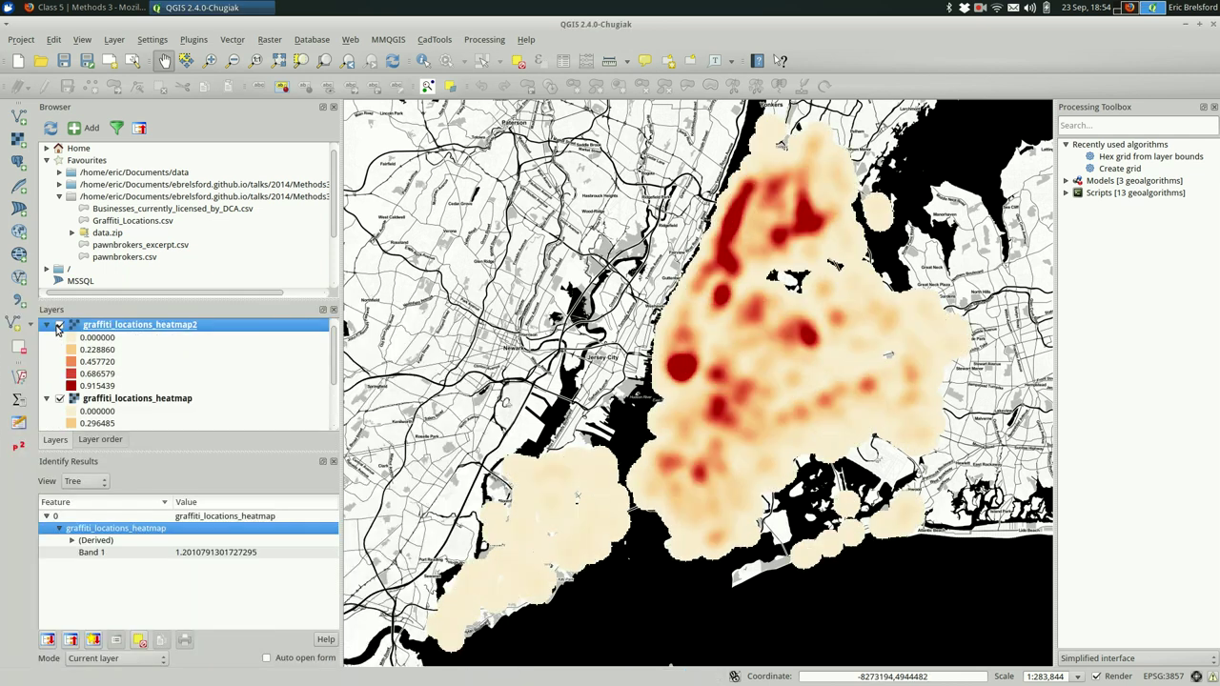
click(56, 336)
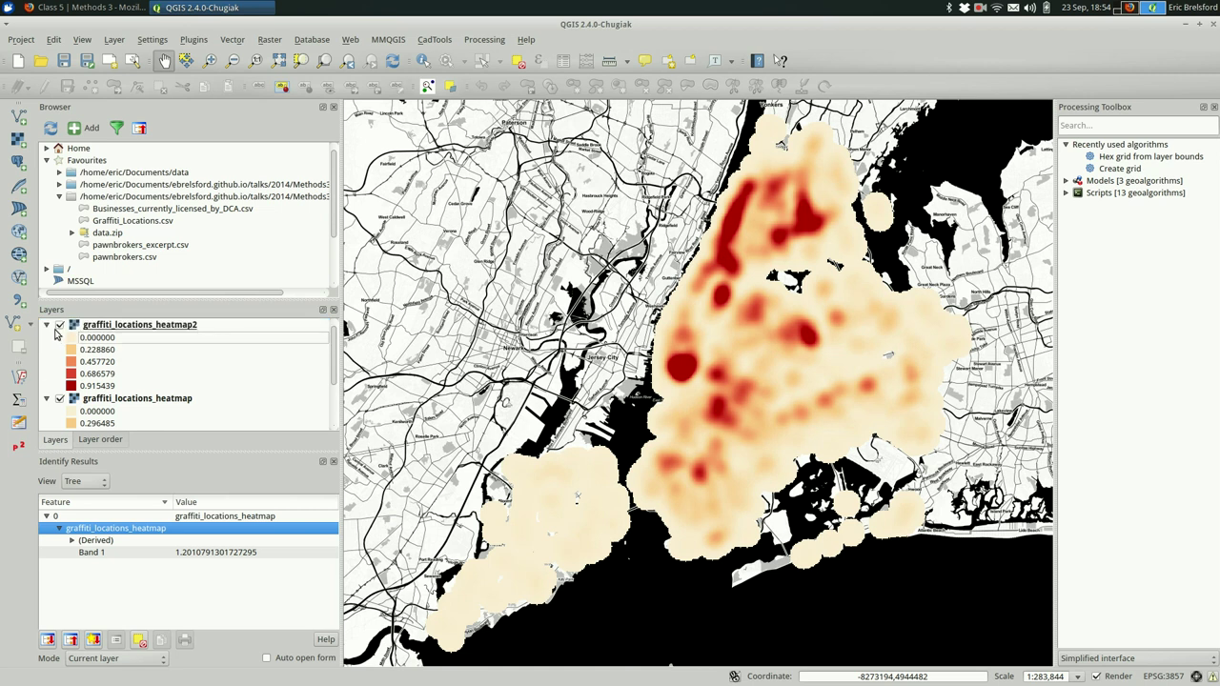
click(58, 326)
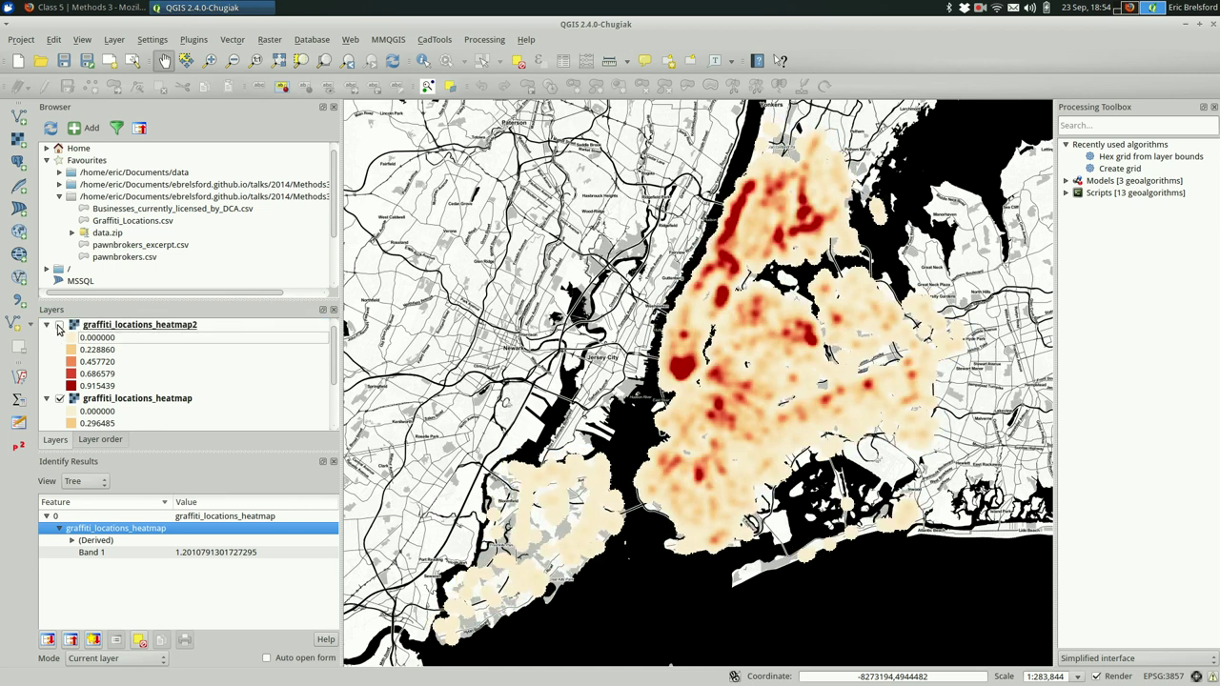
click(58, 327)
click(58, 326)
click(60, 325)
click(61, 326)
click(61, 327)
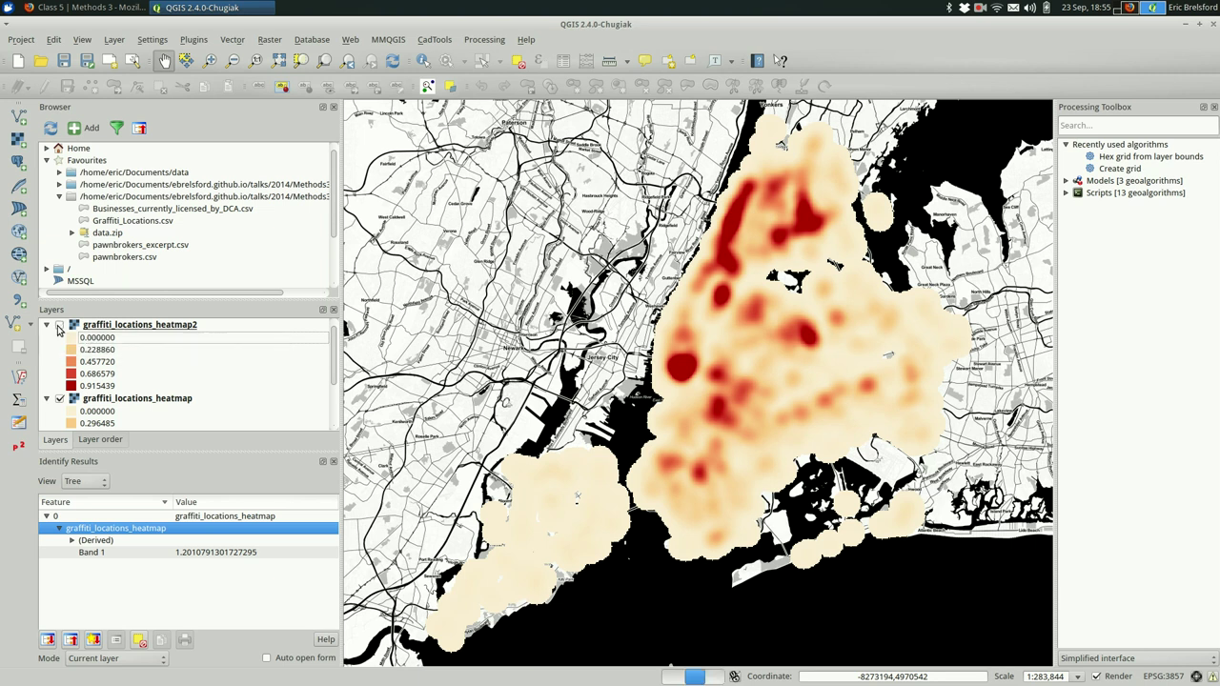
click(60, 325)
click(59, 325)
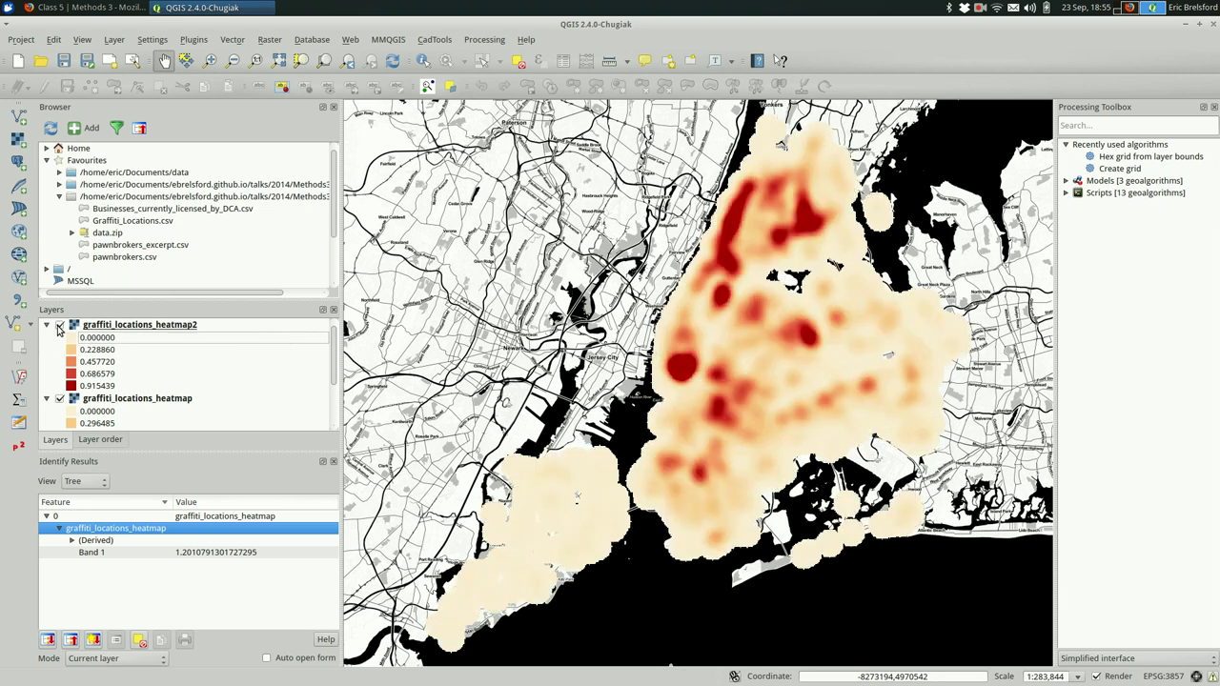
click(59, 325)
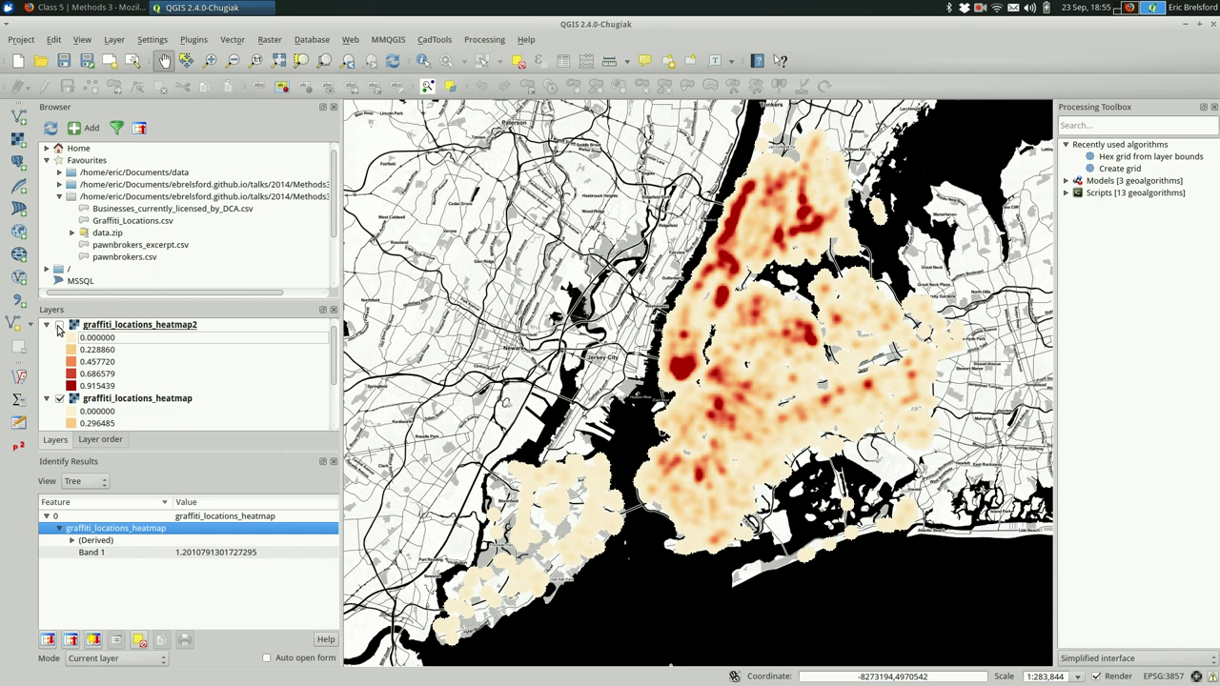
click(59, 326)
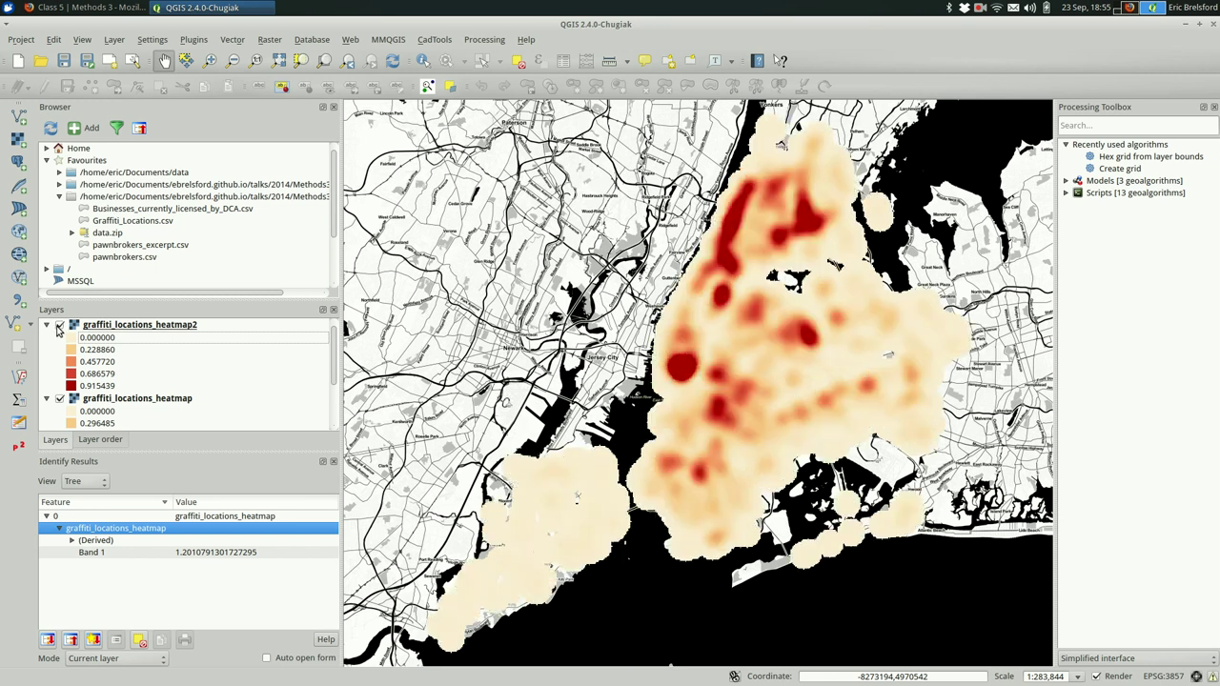
click(59, 326)
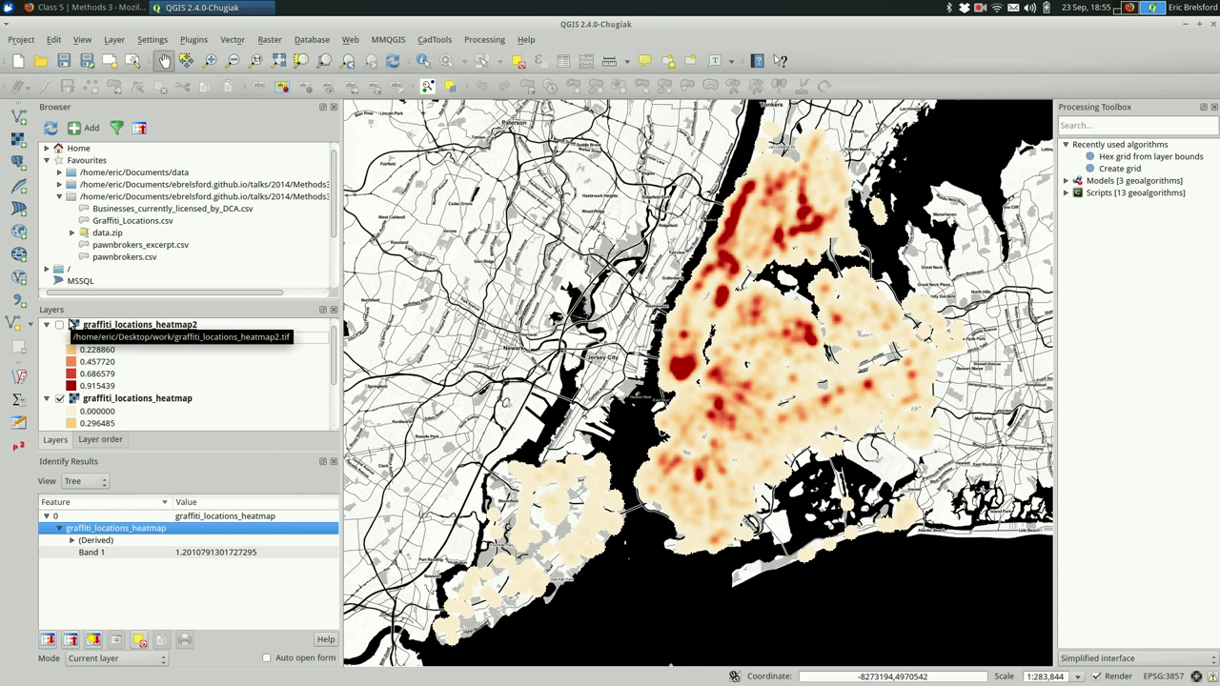
click(59, 325)
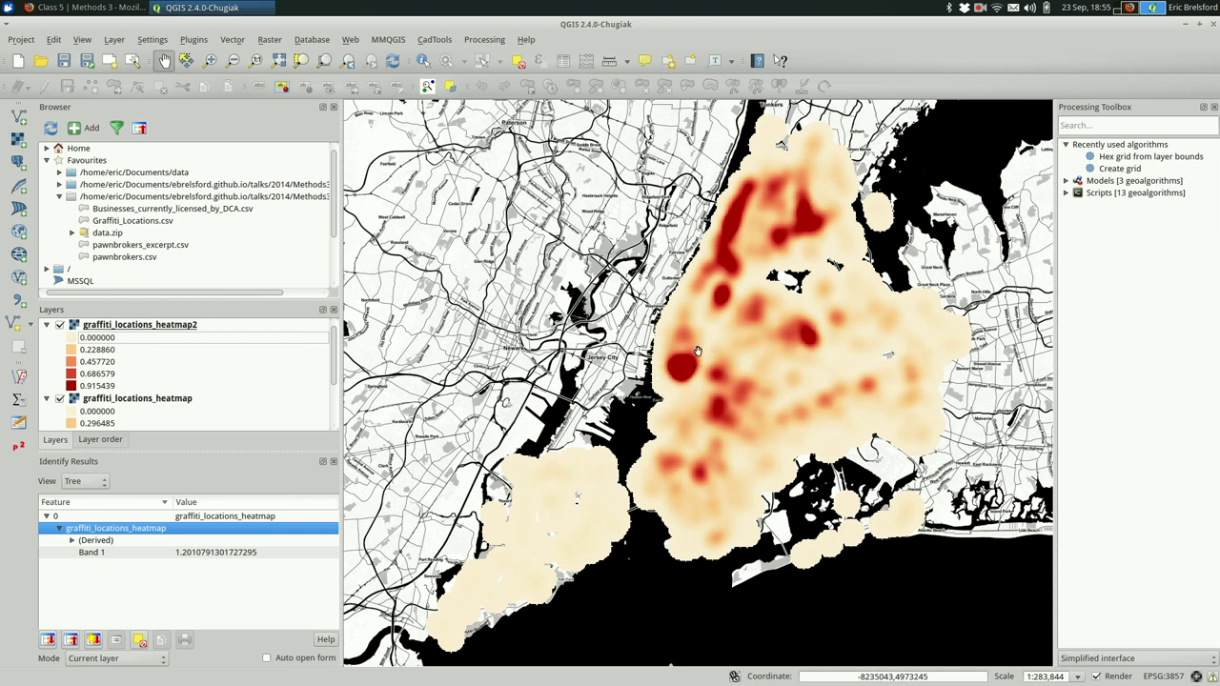
click(61, 325)
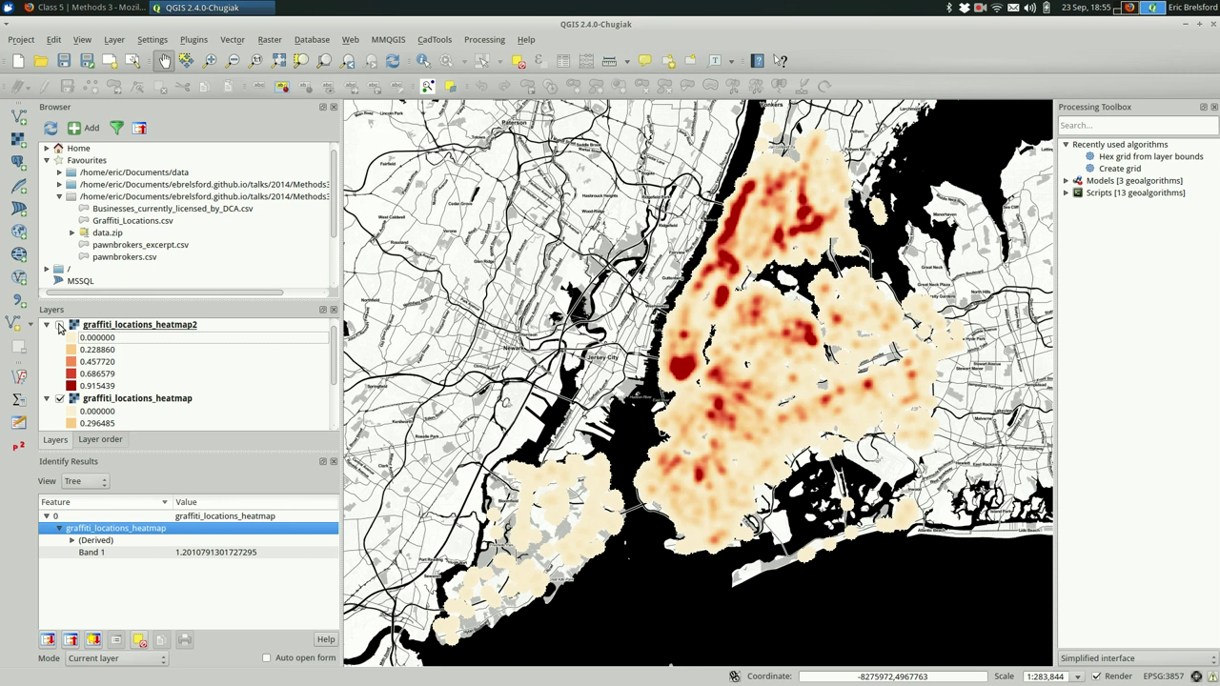
click(60, 325)
click(60, 325)
click(60, 325)
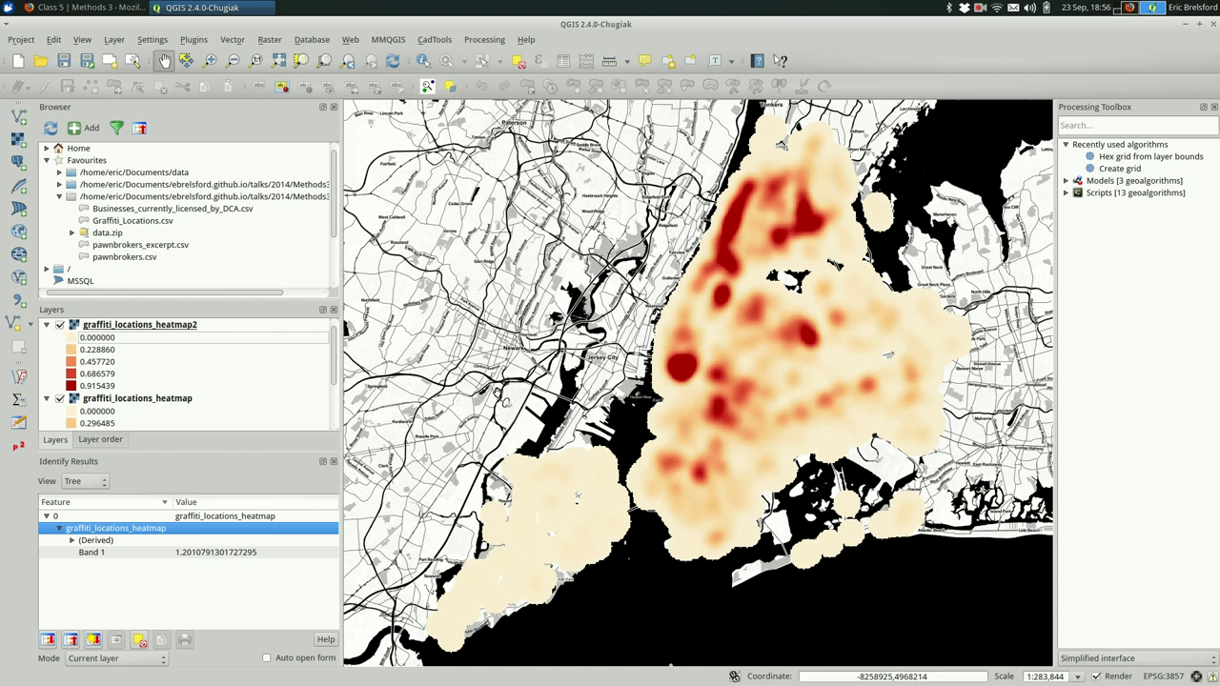
Recentre the map on the dense points, glance at heatmap2's properties, then hide heatmap2.
scroll(515, 379, down, 1)
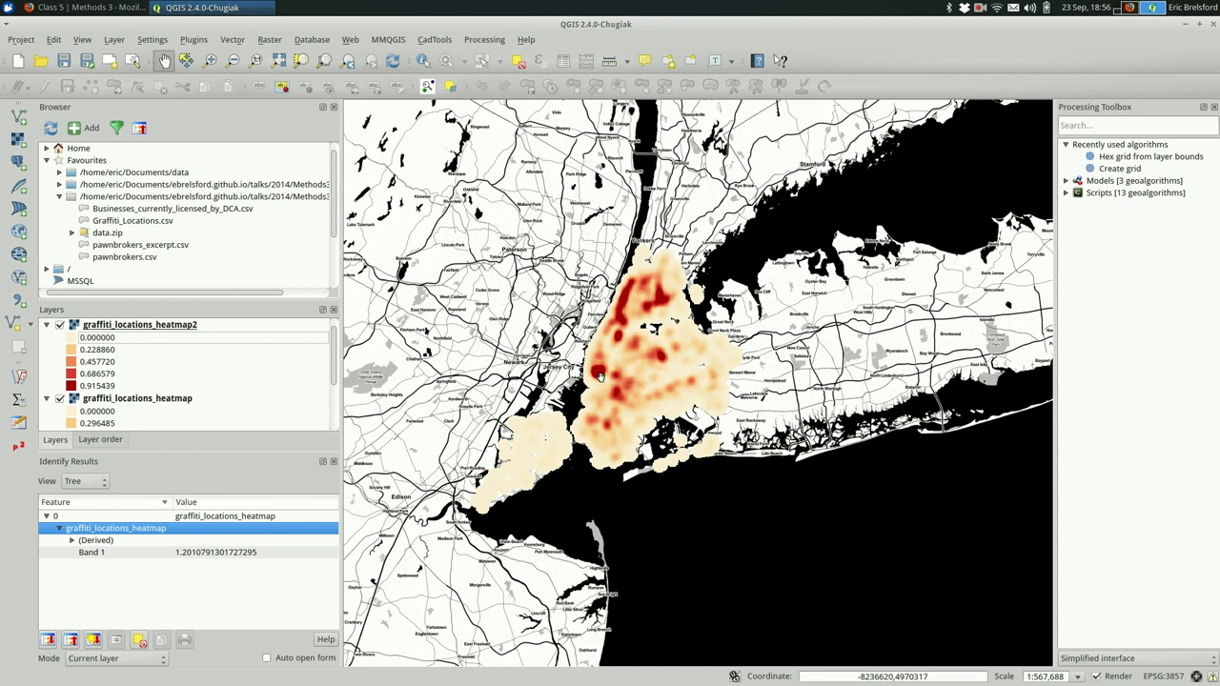
scroll(599, 374, up, 2)
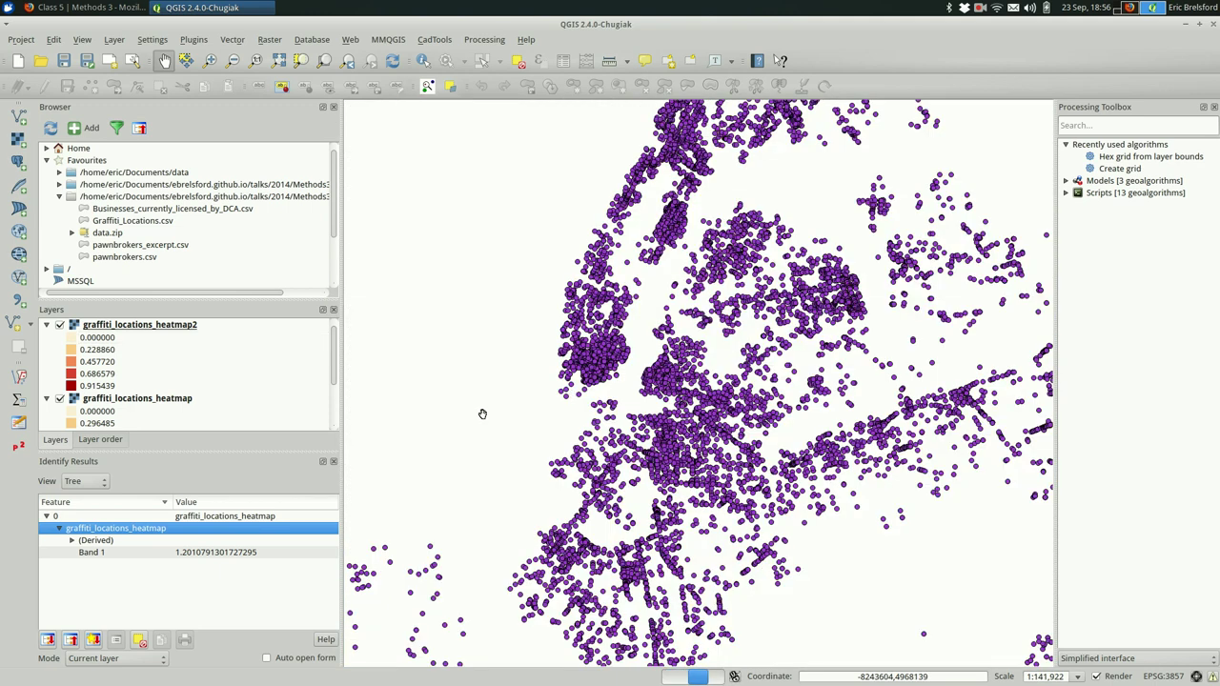
drag(483, 414, 635, 350)
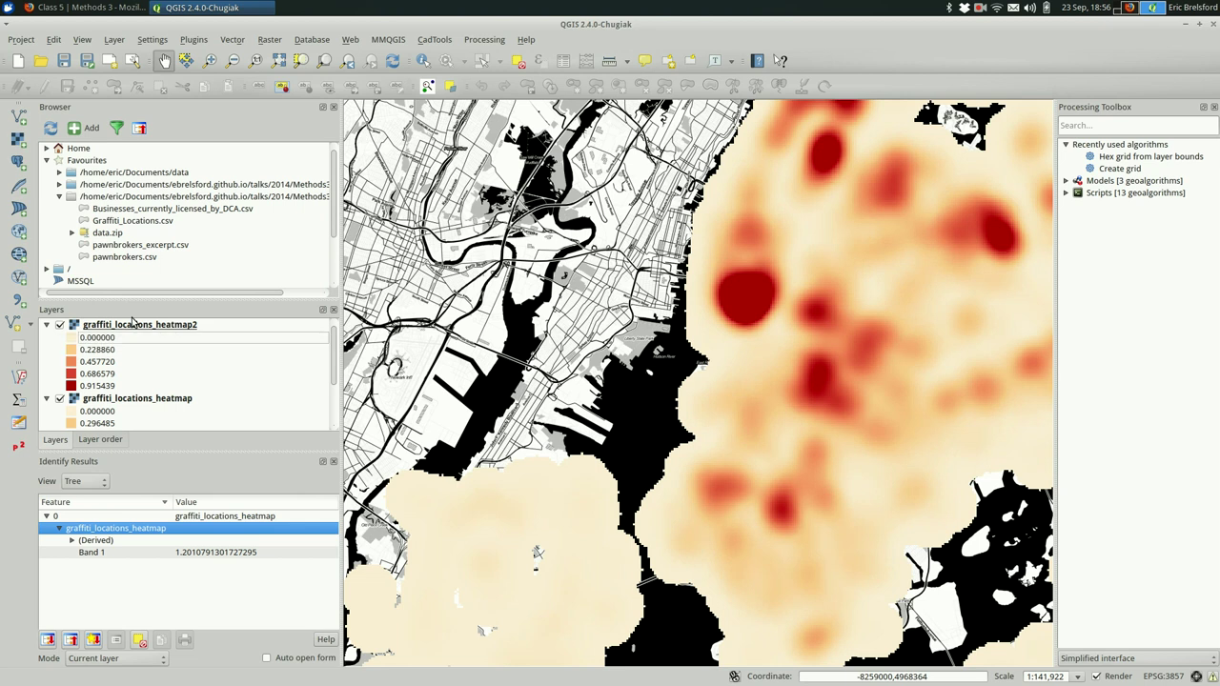
double_click(132, 324)
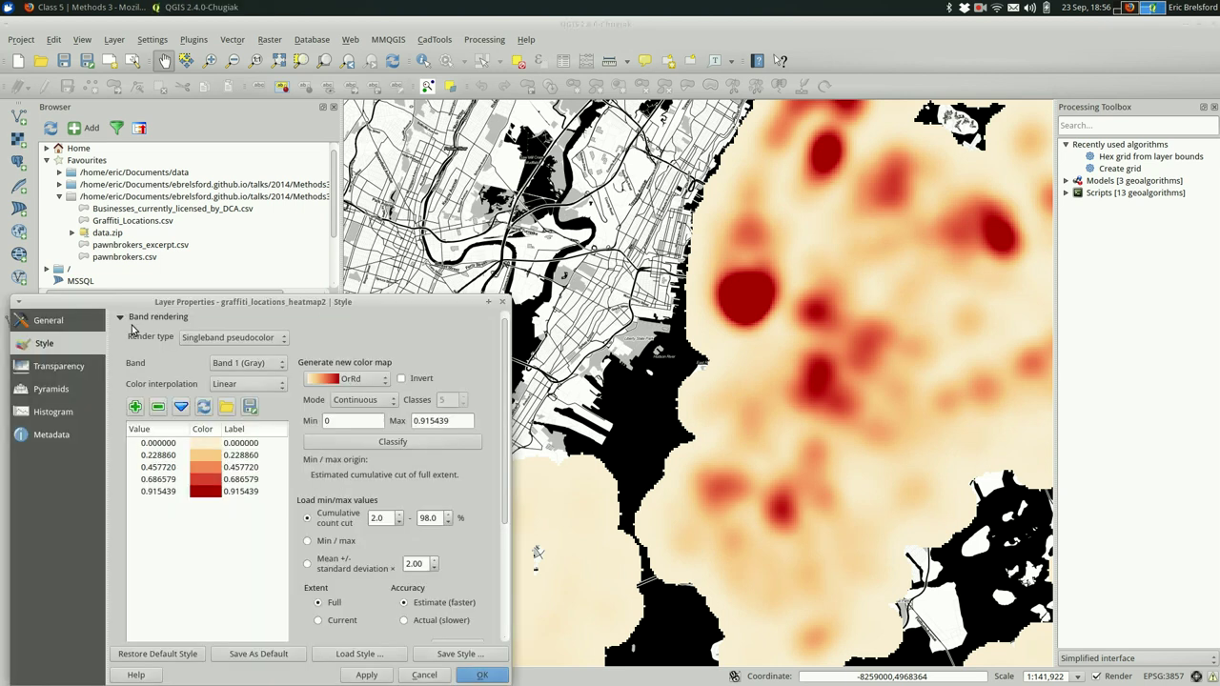
key(Return)
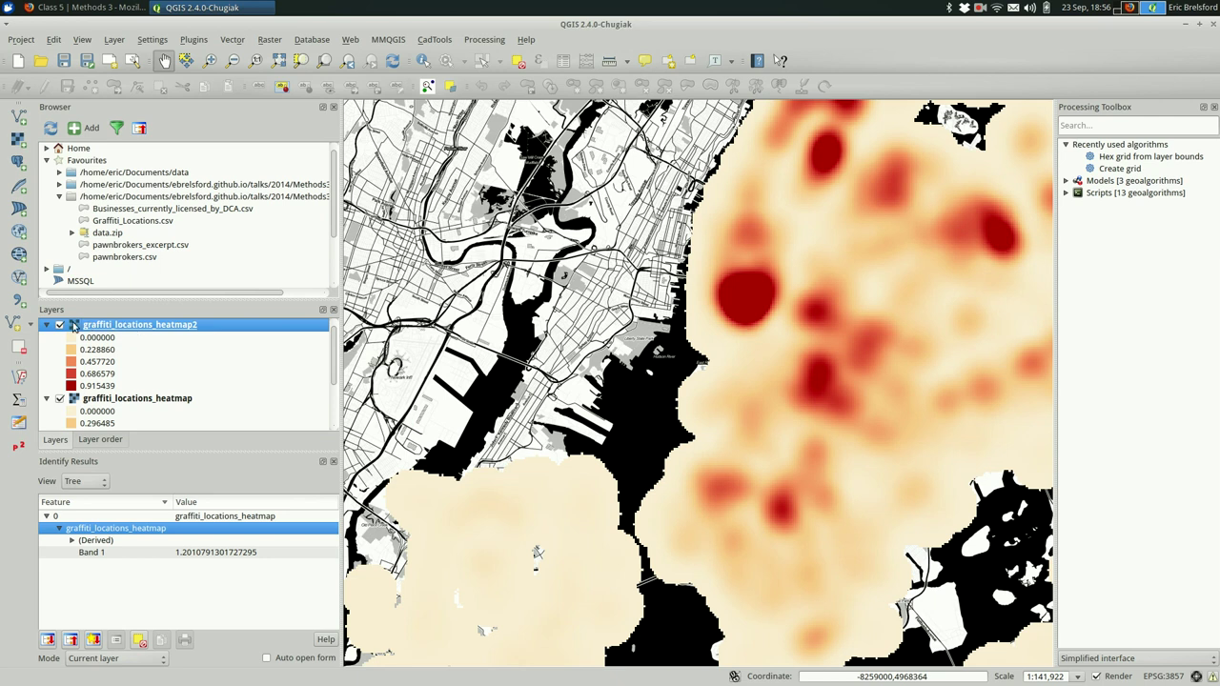
click(61, 326)
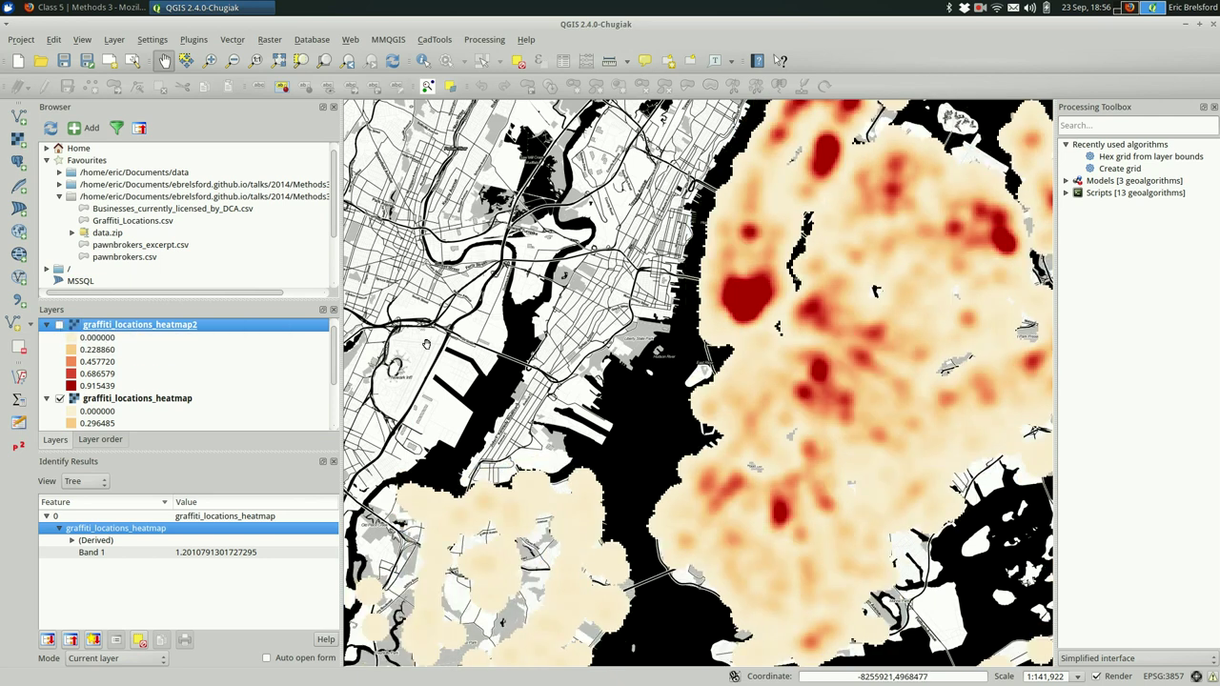
scroll(629, 315, down, 1)
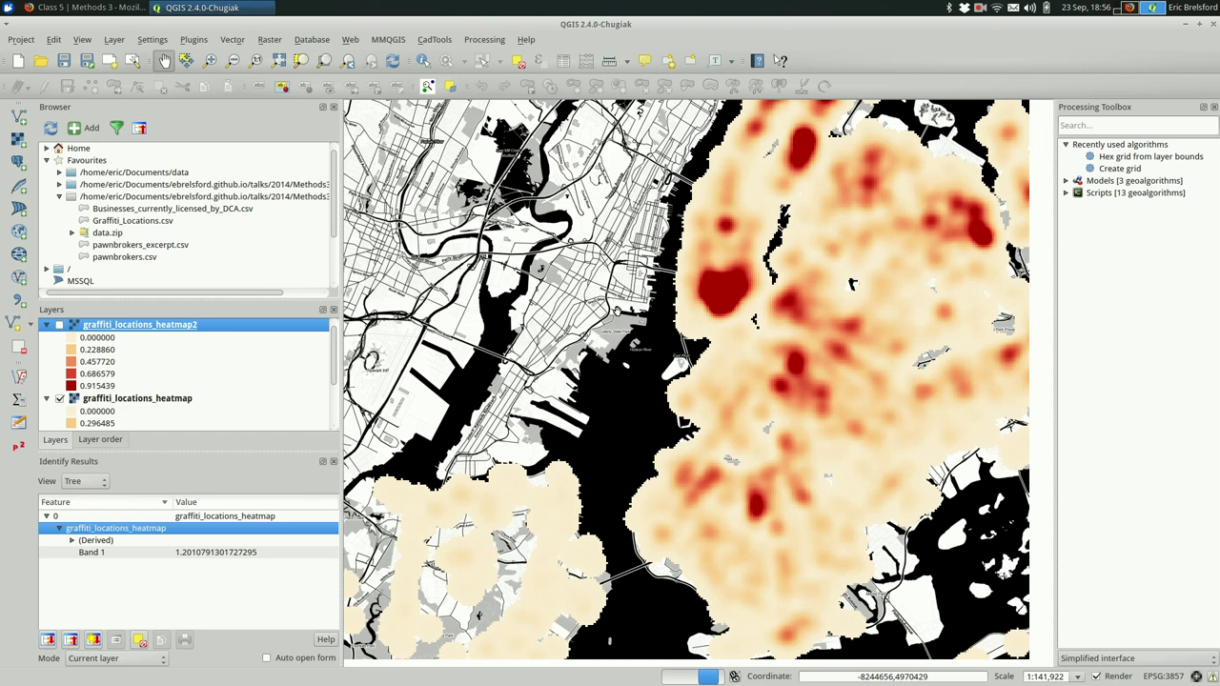
drag(617, 311, 608, 389)
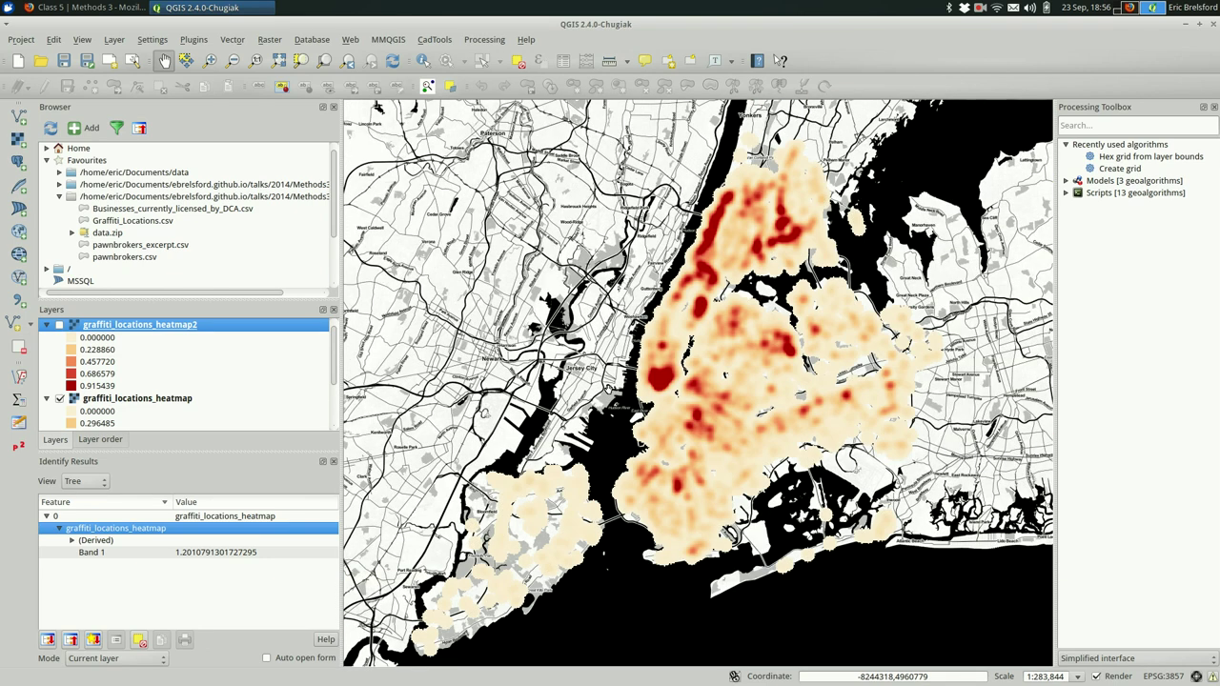
Open the Heatmap tool with radius 2000, outputting to graffiti_locations_heatmap3.tif.
click(259, 41)
mouse_move(286, 73)
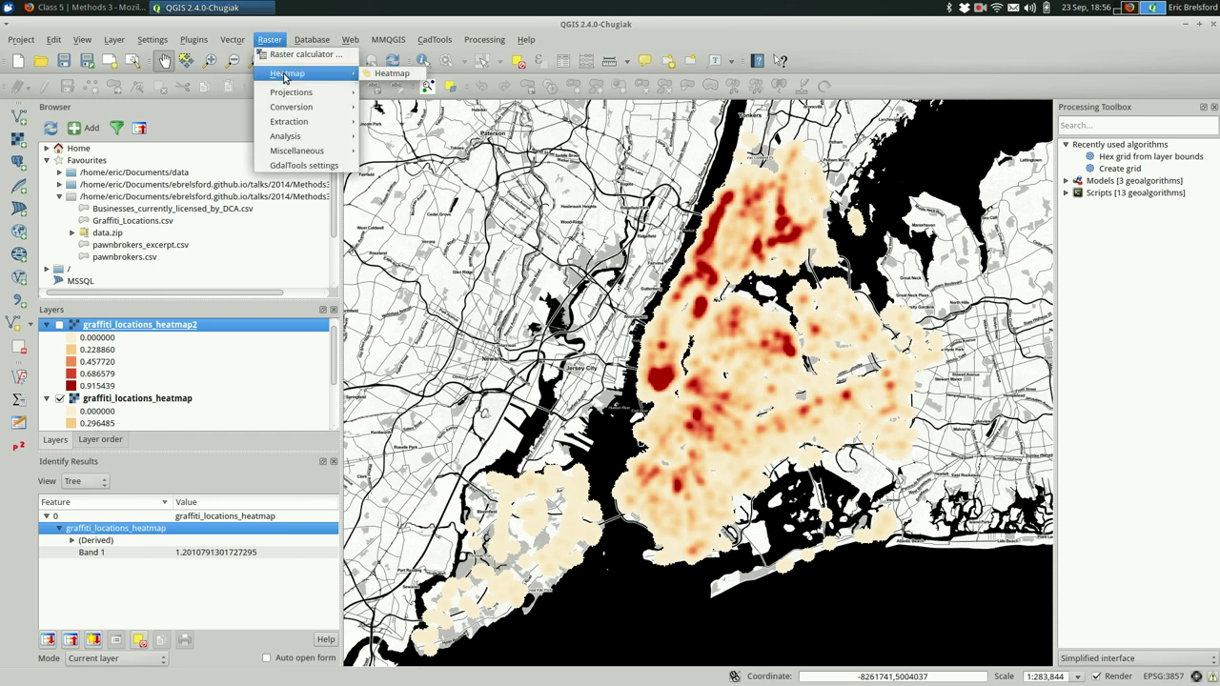
click(392, 74)
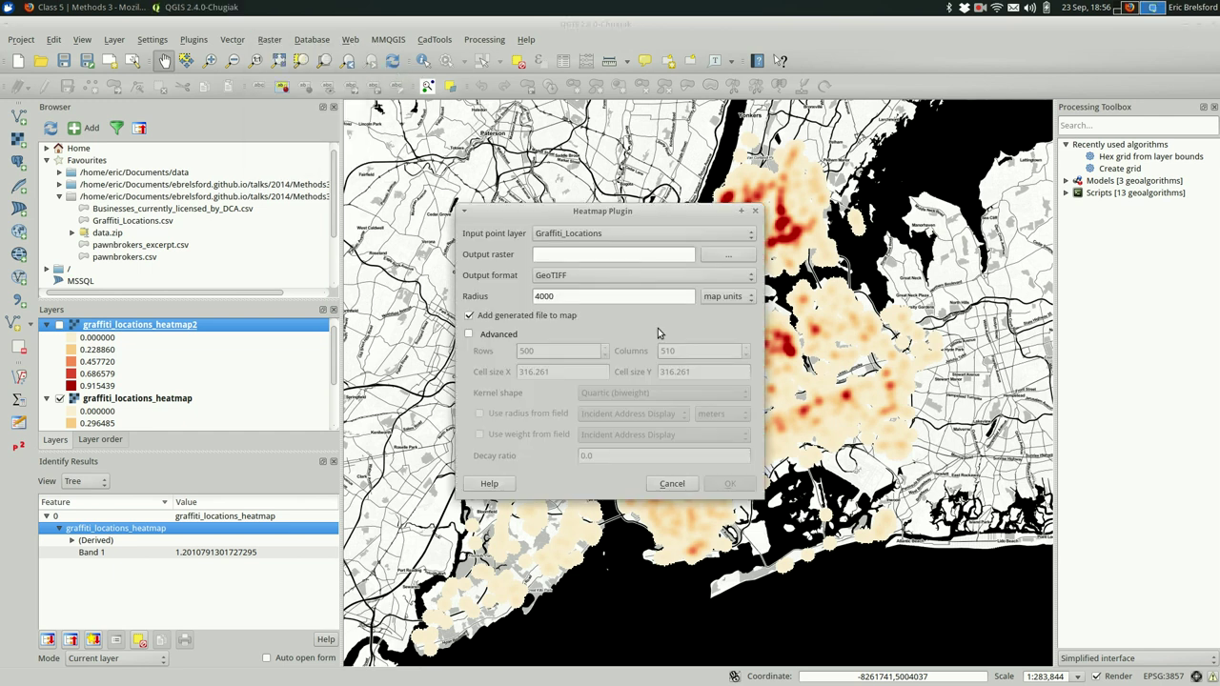
click(660, 297)
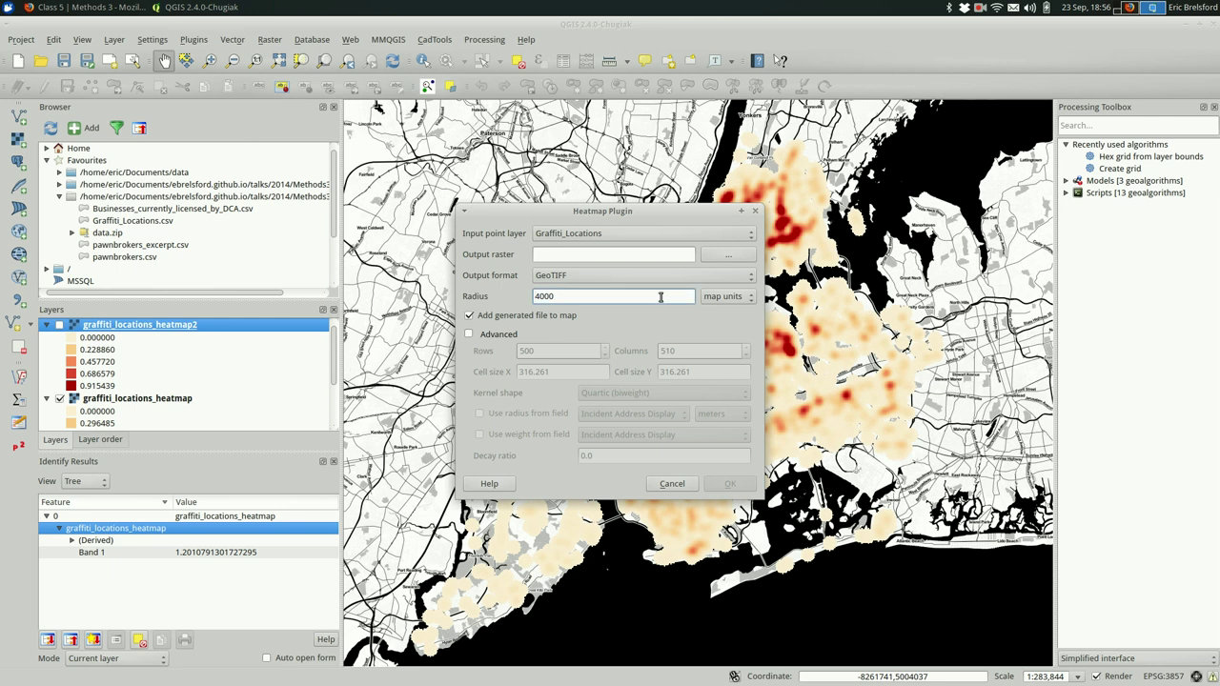
key(Home)
key(shift+Right)
text(82)
click(727, 256)
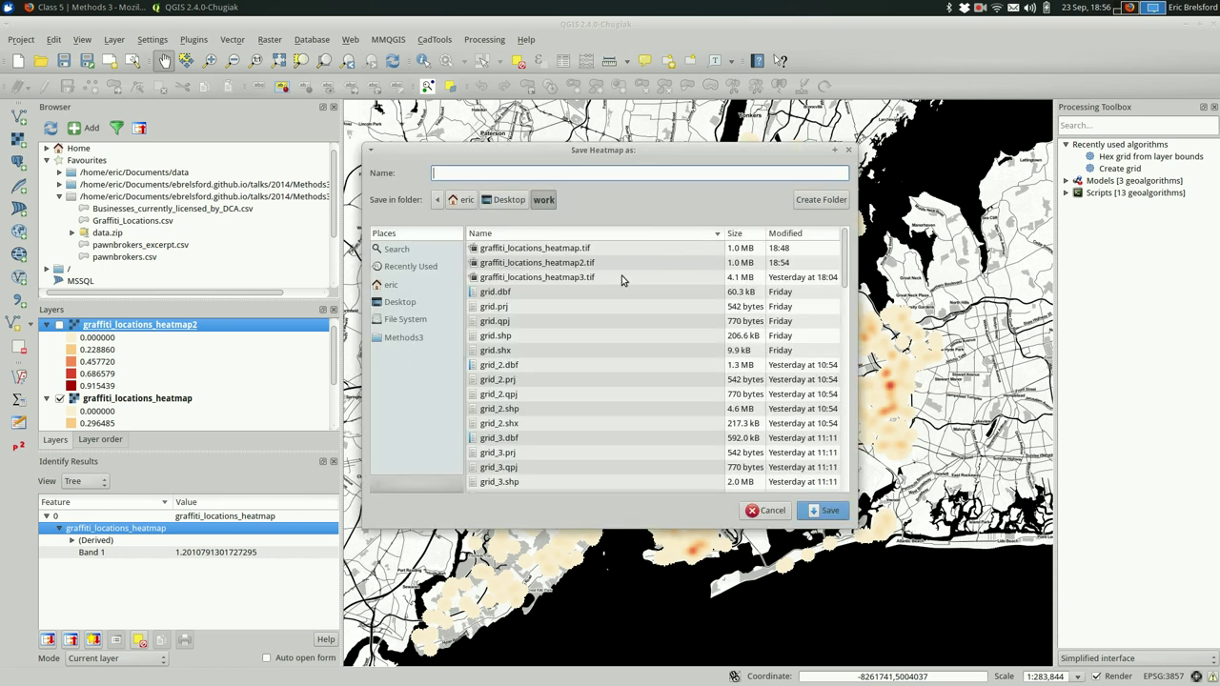
click(621, 277)
key(Return)
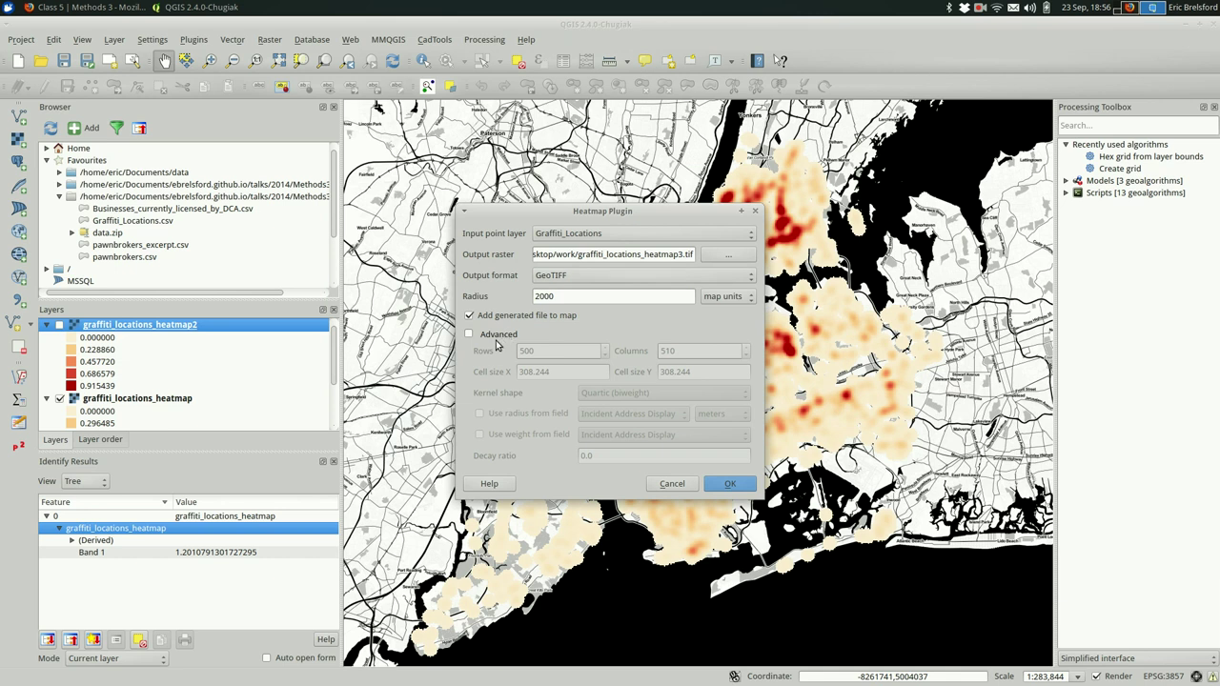
Expand the Advanced settings, move the dialog aside, and inspect rows, columns and cell size.
click(496, 339)
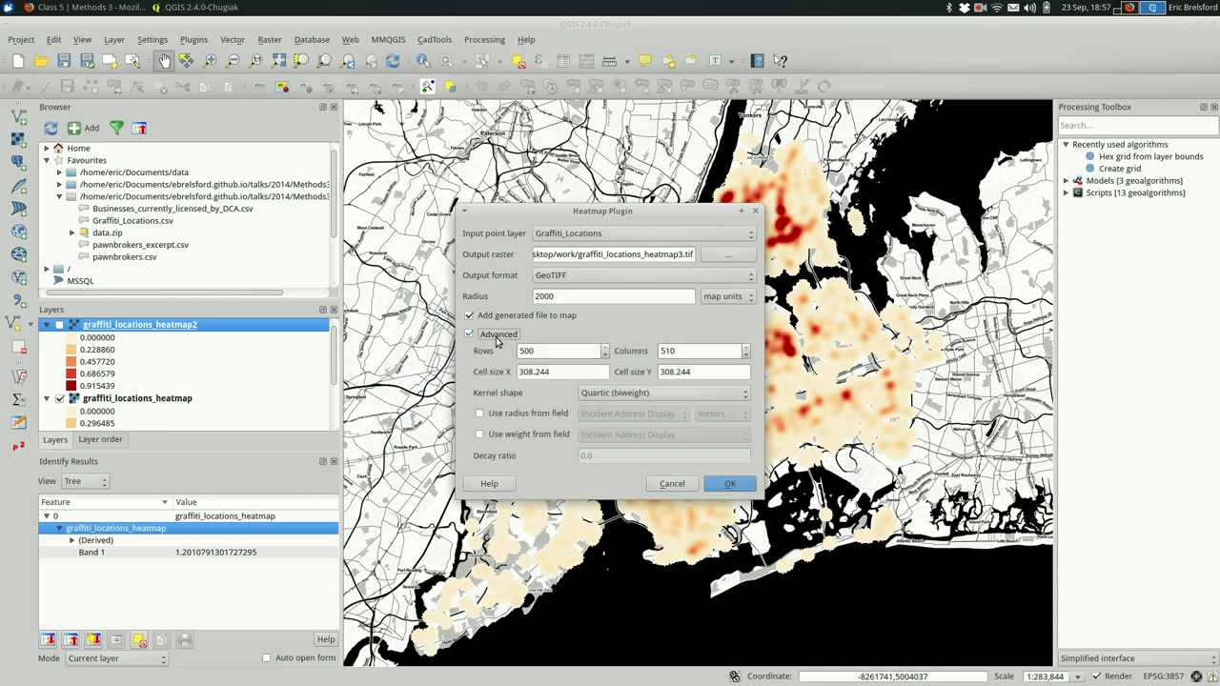
drag(595, 211, 333, 157)
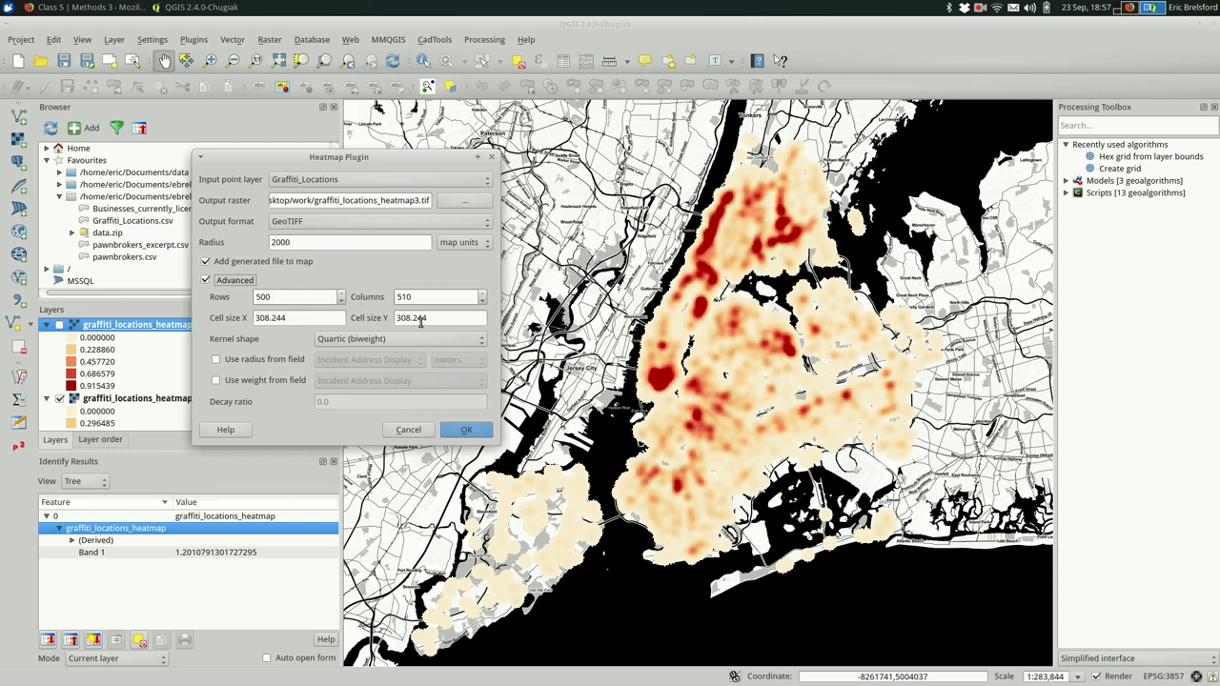
click(307, 298)
scroll(307, 298, up, 8)
scroll(307, 299, up, 2)
click(420, 297)
scroll(419, 297, down, 2)
scroll(420, 297, down, 8)
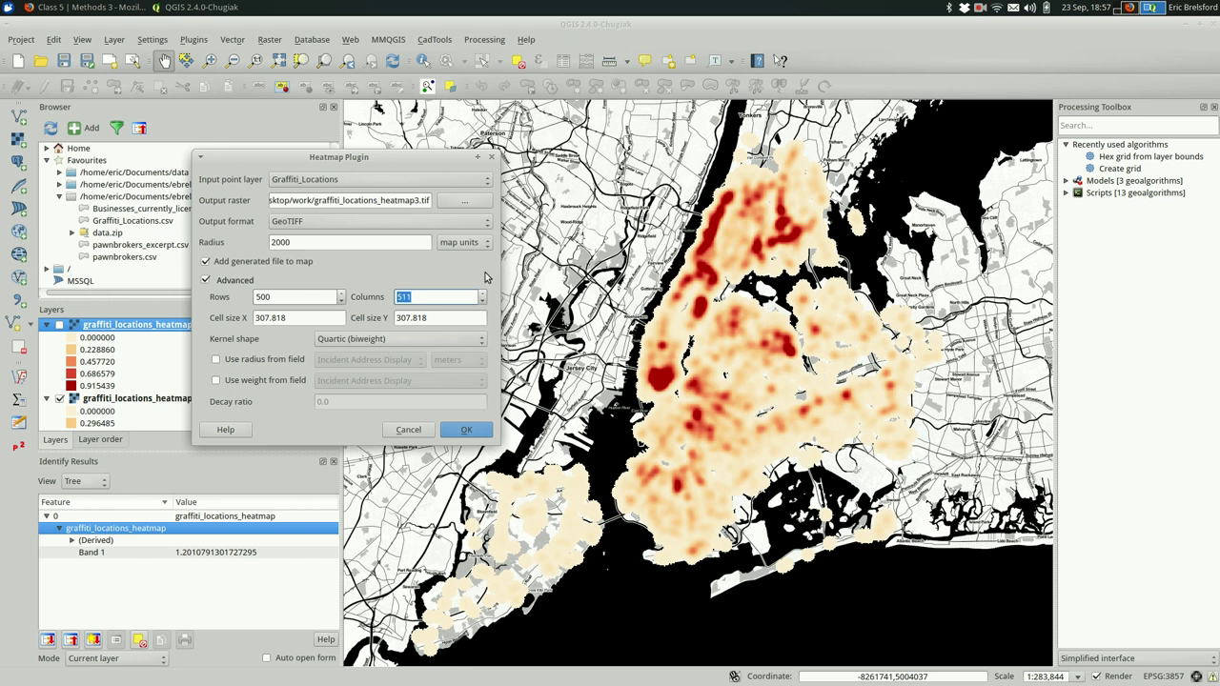
click(305, 319)
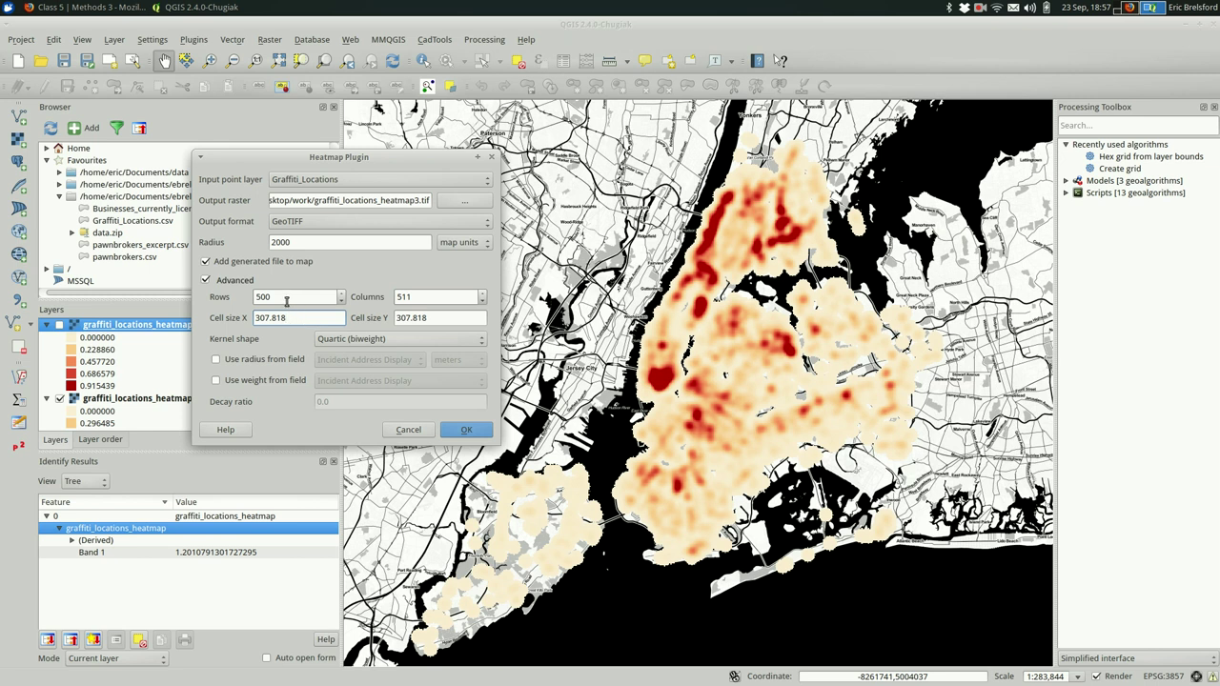
Set the grid to 650 rows, giving 664 columns and 236.637 cell size.
scroll(286, 301, up, 1)
scroll(286, 301, up, 16)
scroll(286, 300, up, 20)
scroll(286, 300, up, 9)
scroll(286, 300, up, 4)
scroll(287, 300, up, 2)
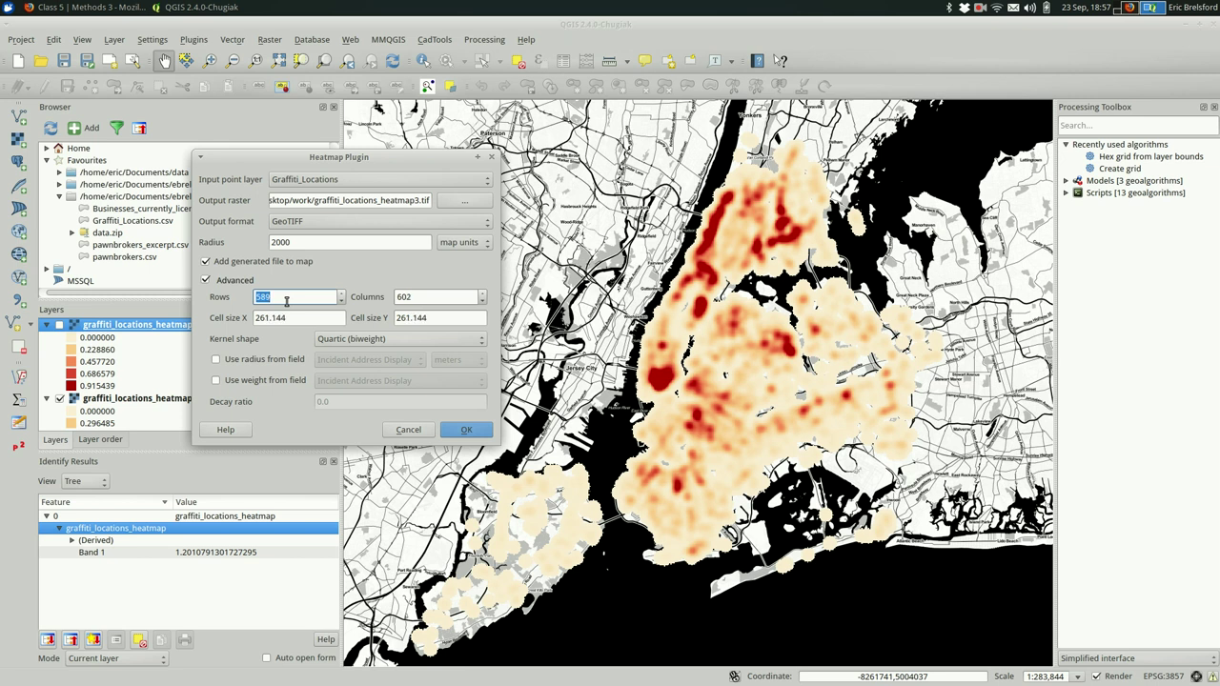
scroll(286, 300, up, 8)
scroll(286, 300, down, 20)
text(450)
key(Tab)
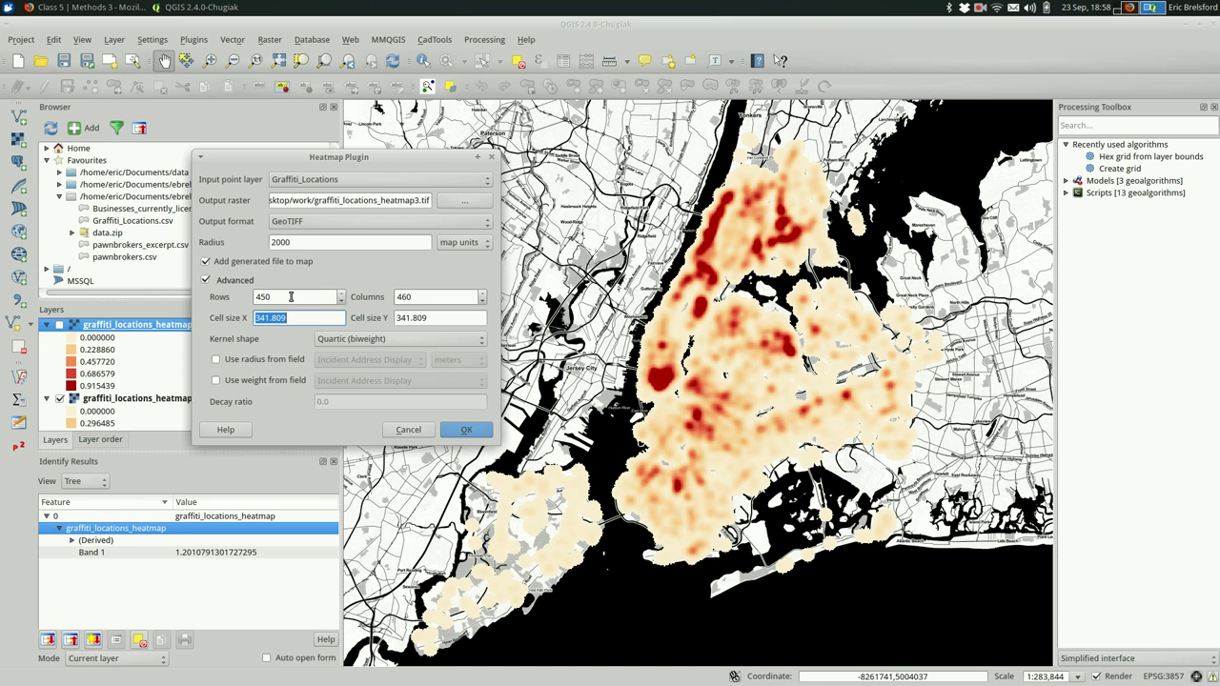
scroll(291, 296, up, 1)
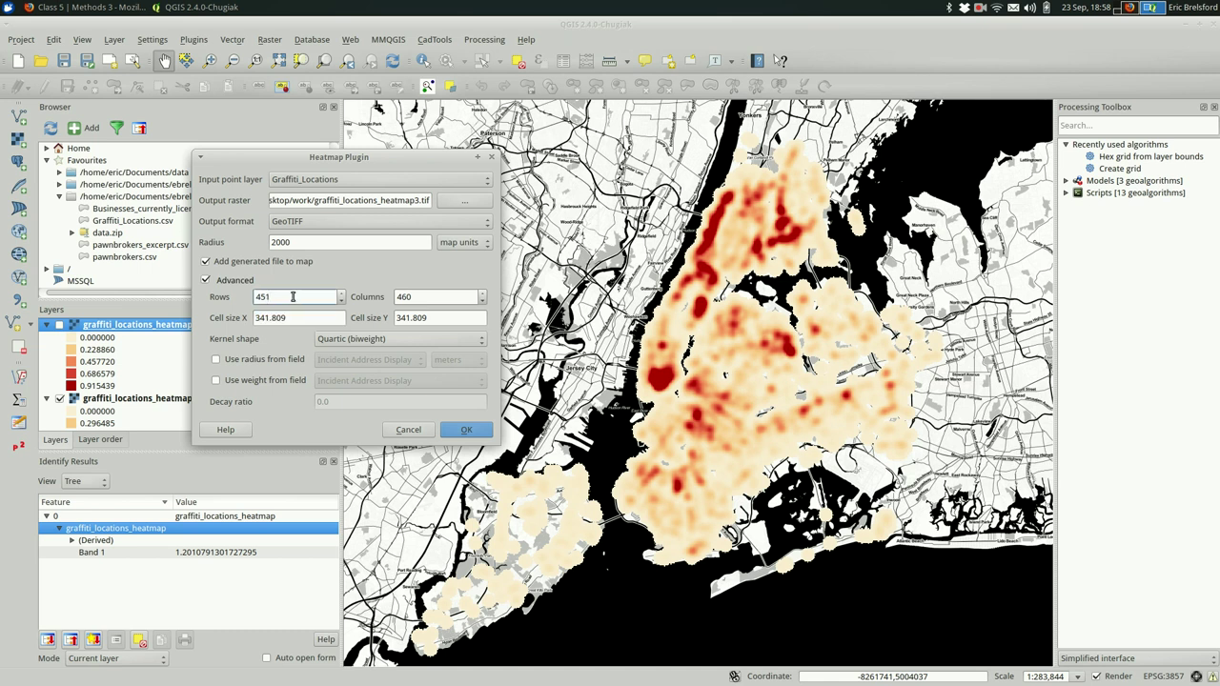
key(BackSpace)
key(BackSpace)
key(BackSpace)
text(650)
key(Tab)
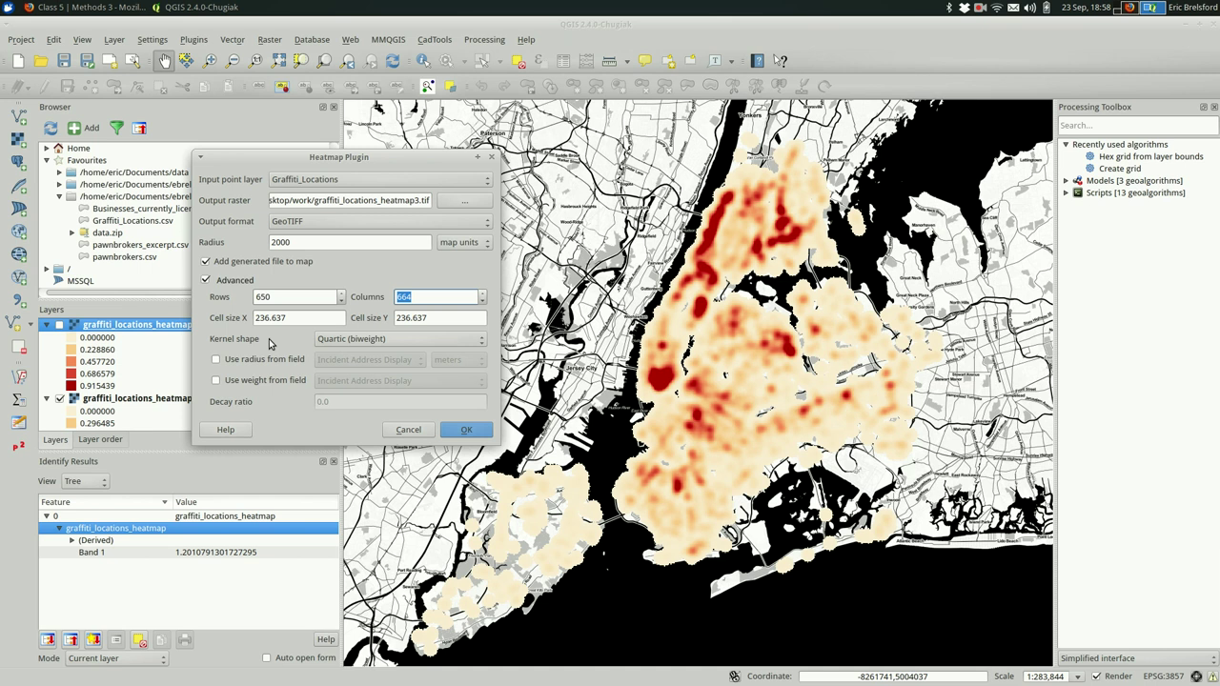
Keep Quartic (biweight) as the kernel shape and switch to the Firefox kernel slide.
click(333, 341)
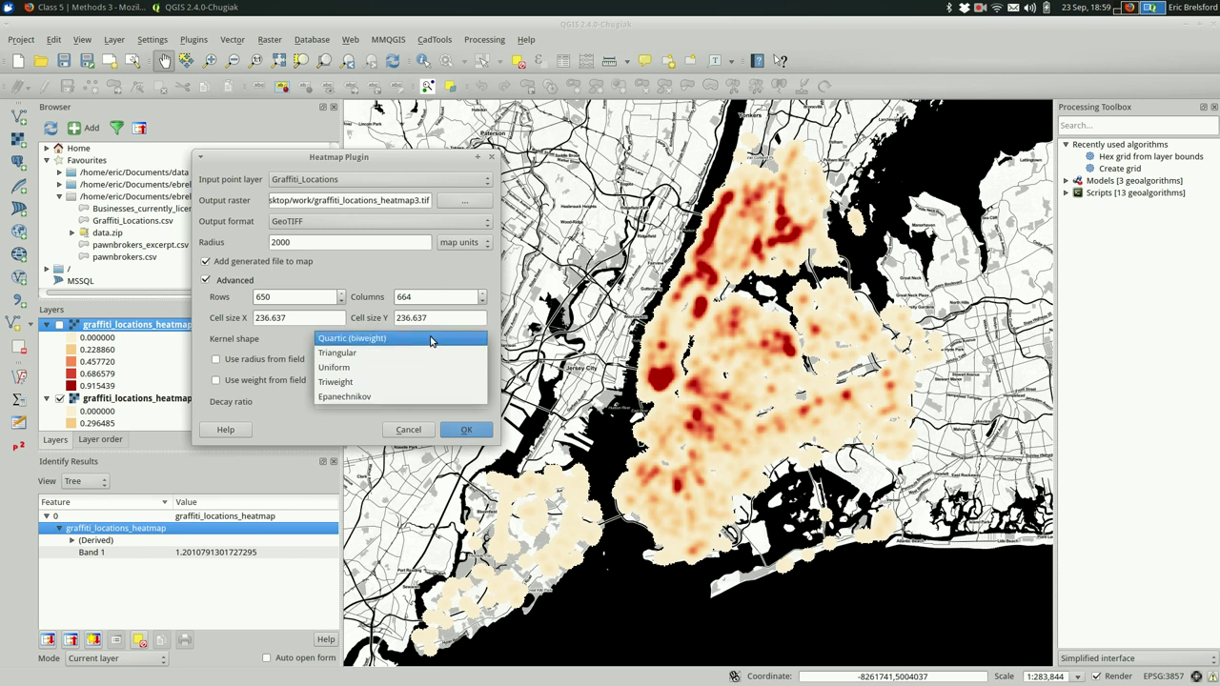
click(431, 341)
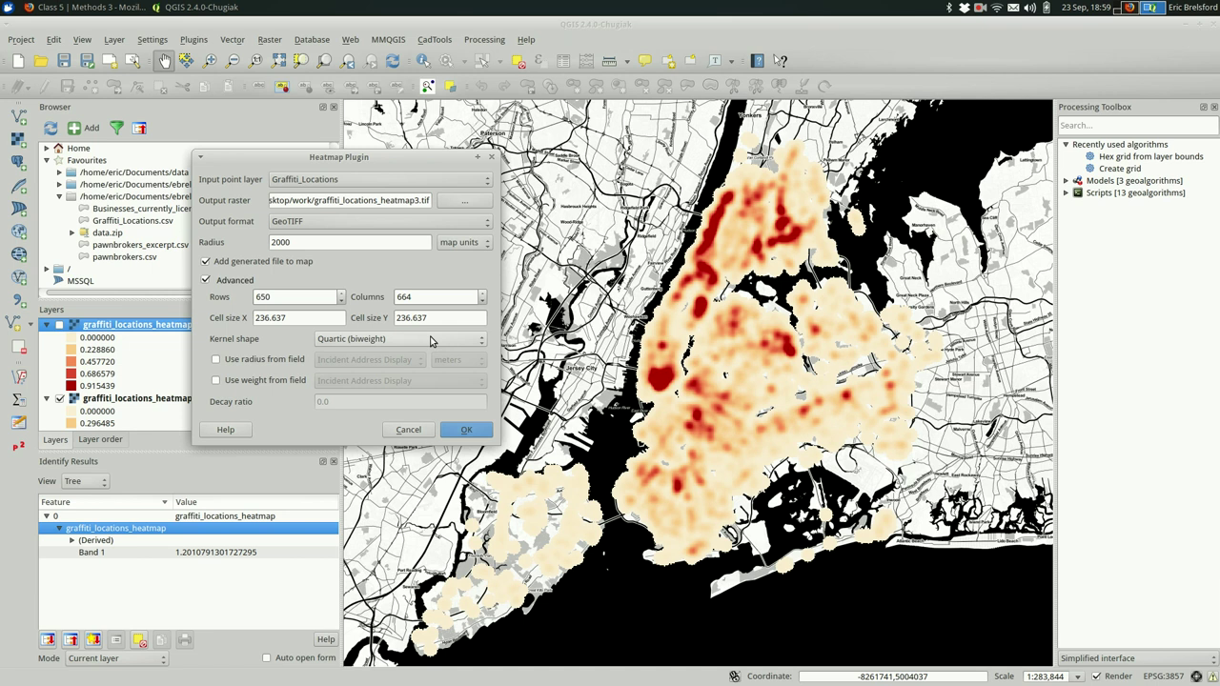
key(alt+Tab)
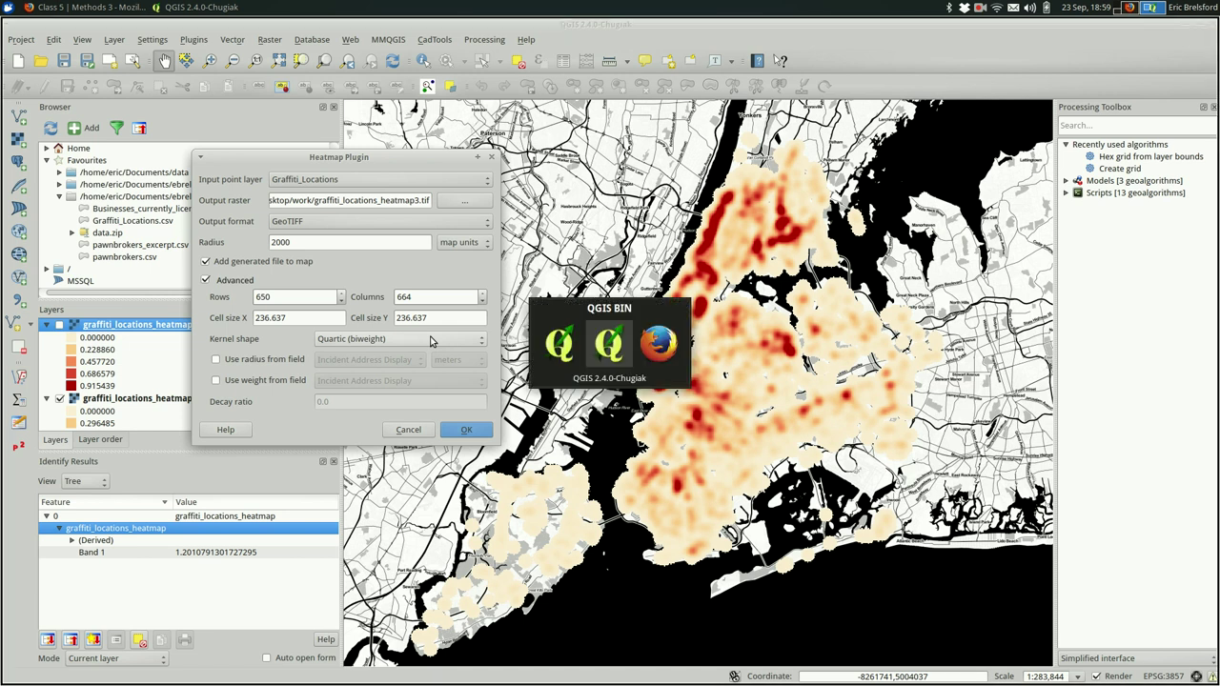
key(alt+Tab)
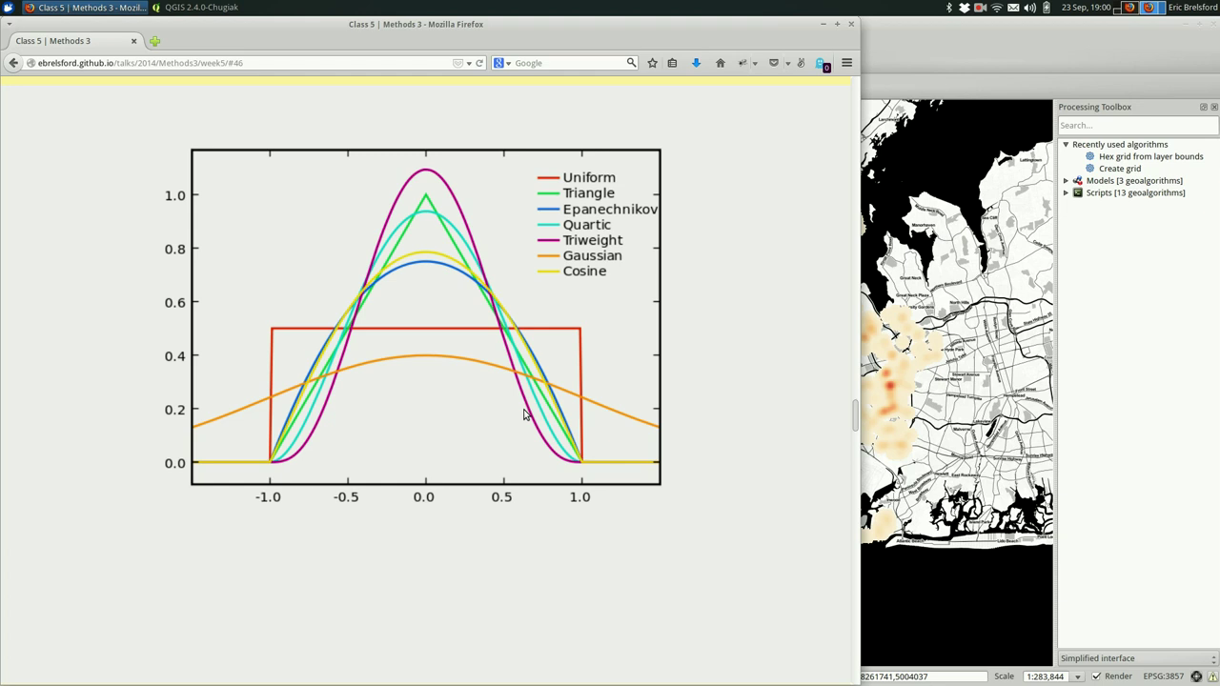
key(alt+Tab)
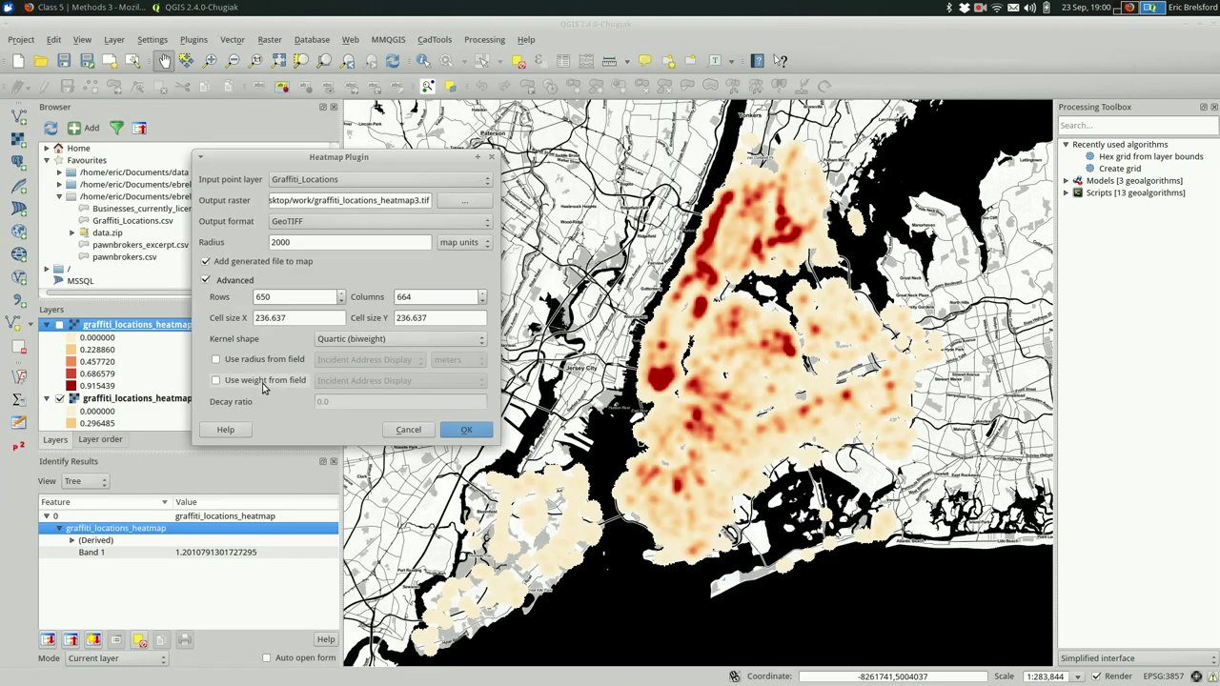
Try Triweight, settle on the Triangular kernel shape, and compare it on the kernel slide.
click(389, 339)
click(390, 353)
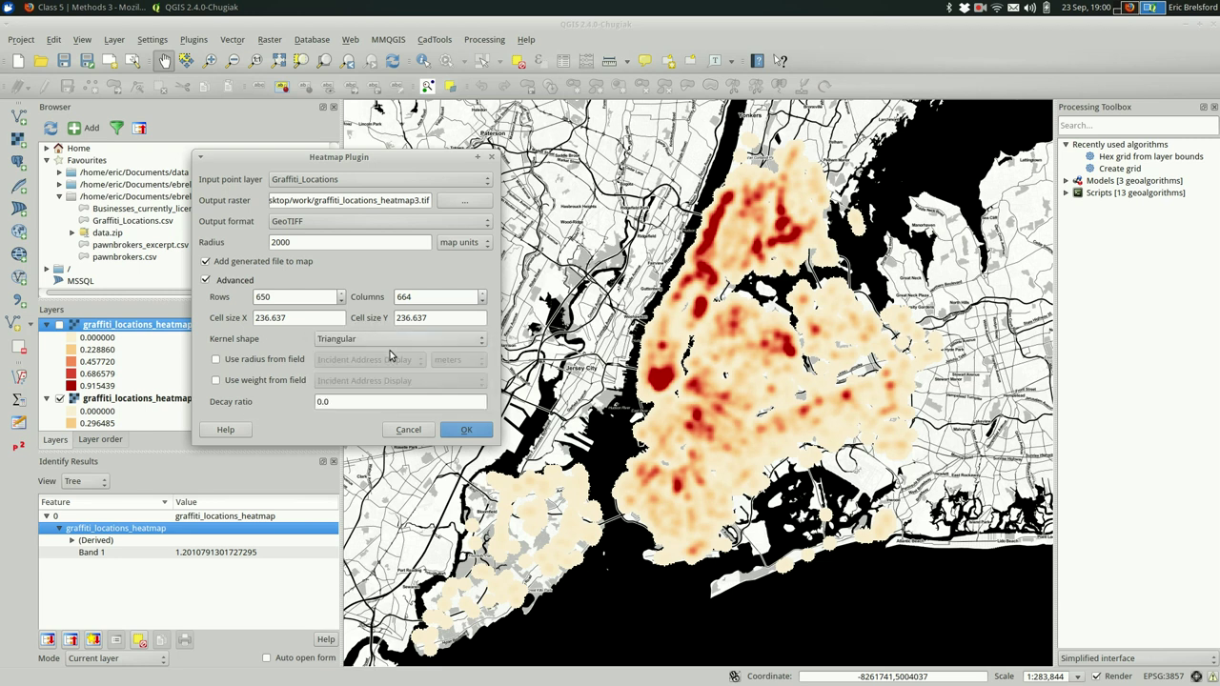
click(390, 344)
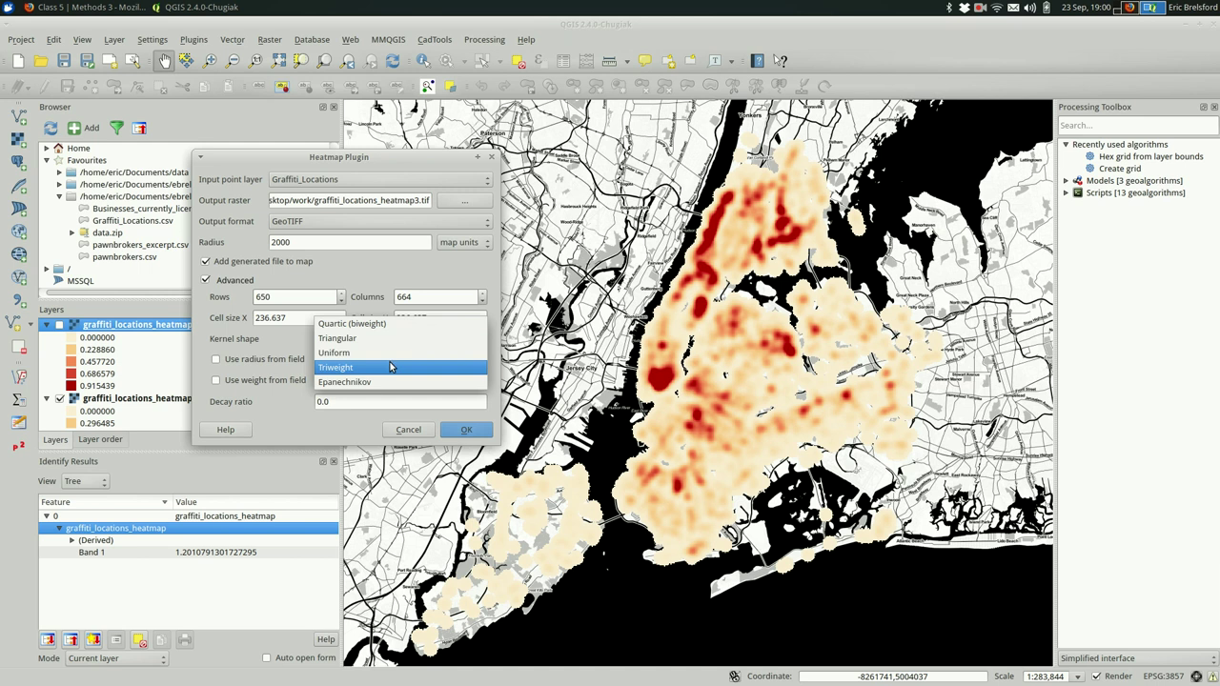
click(393, 367)
click(398, 346)
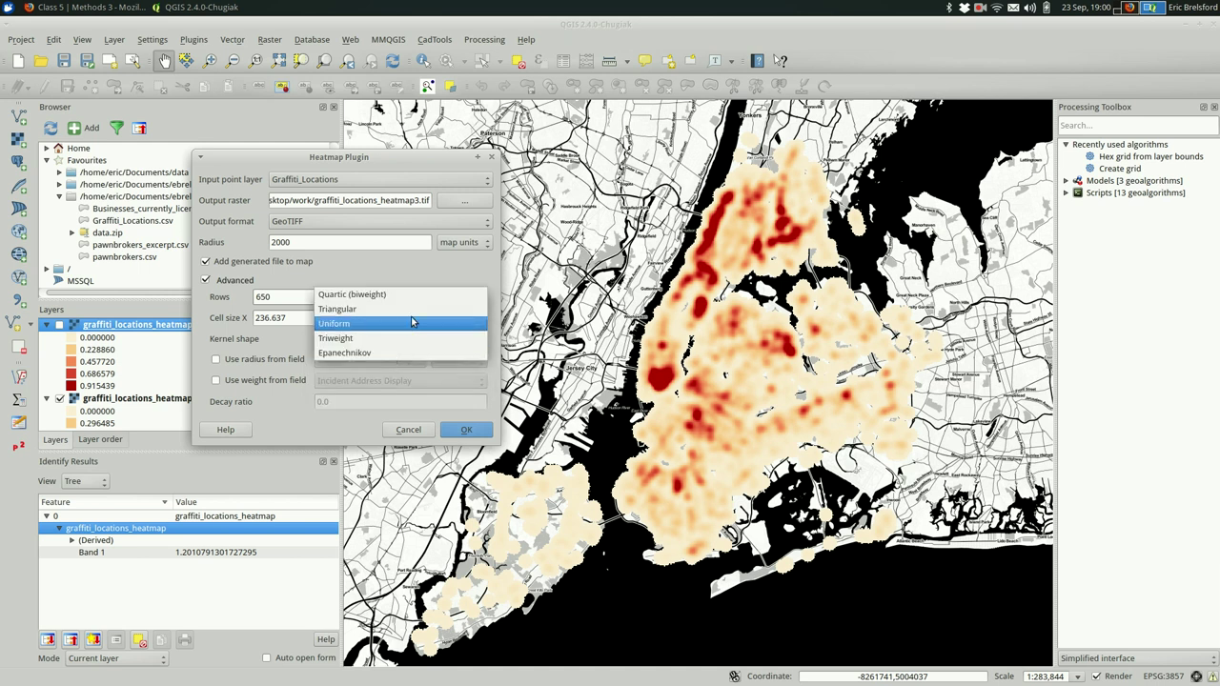
click(416, 313)
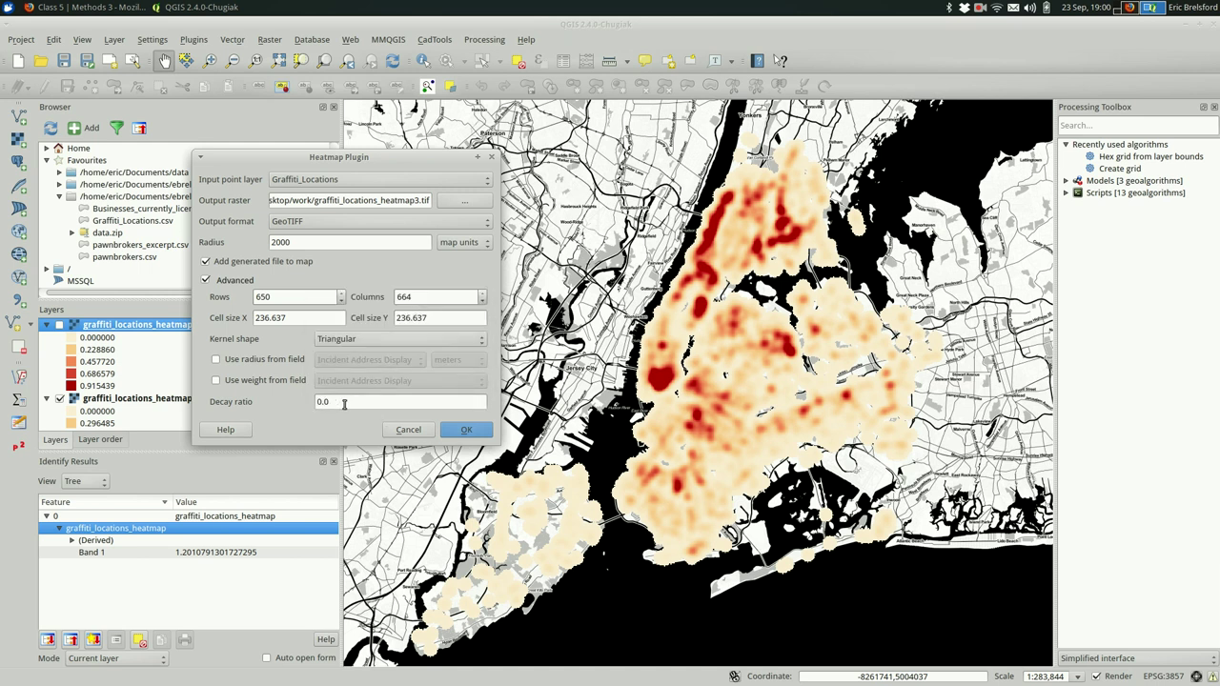
key(alt+Tab)
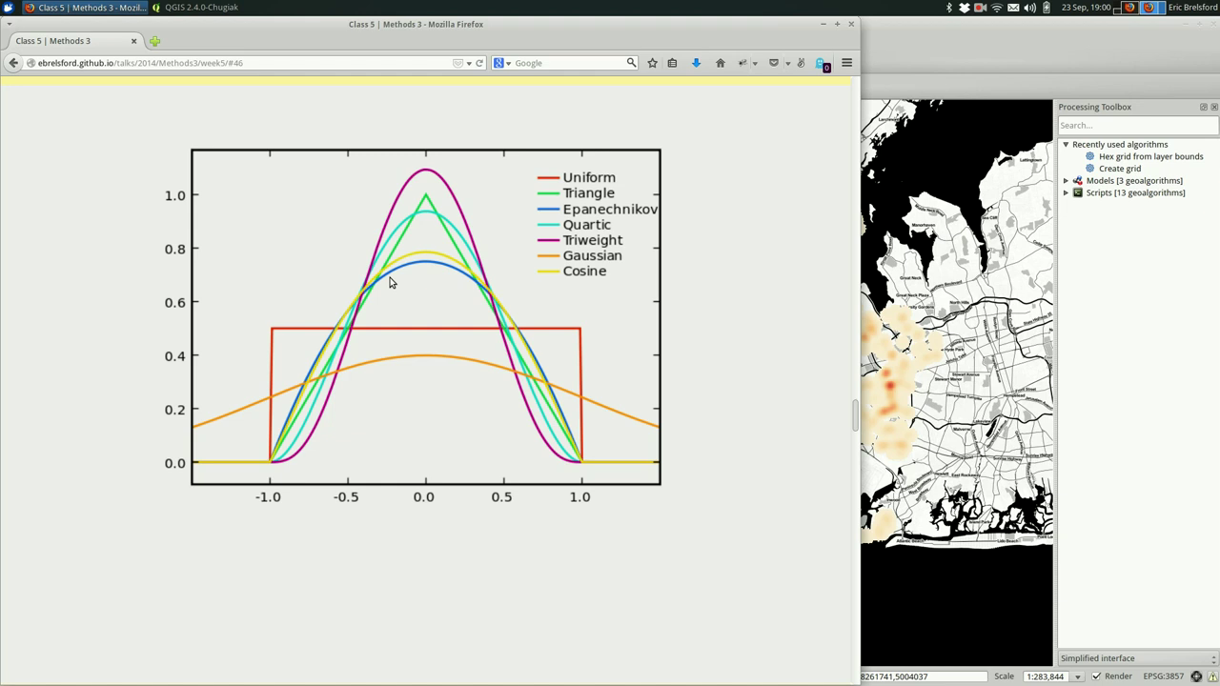
key(alt+Tab)
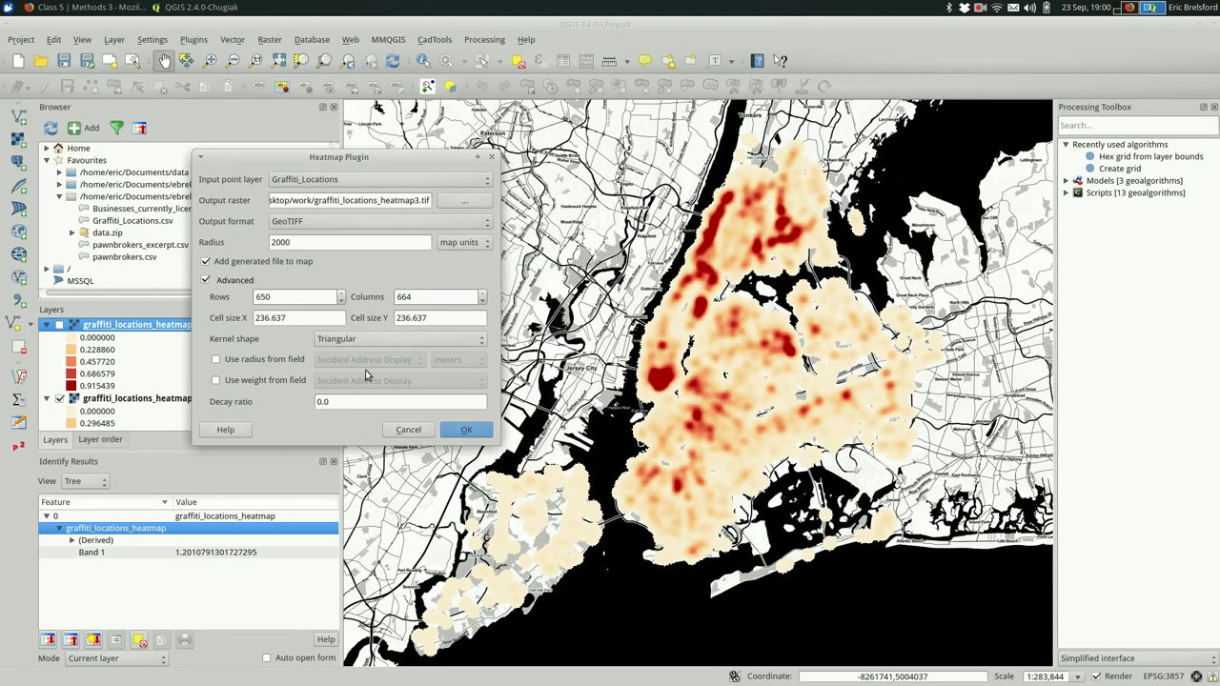
Switch the kernel shape back to Quartic (biweight).
click(381, 339)
click(403, 321)
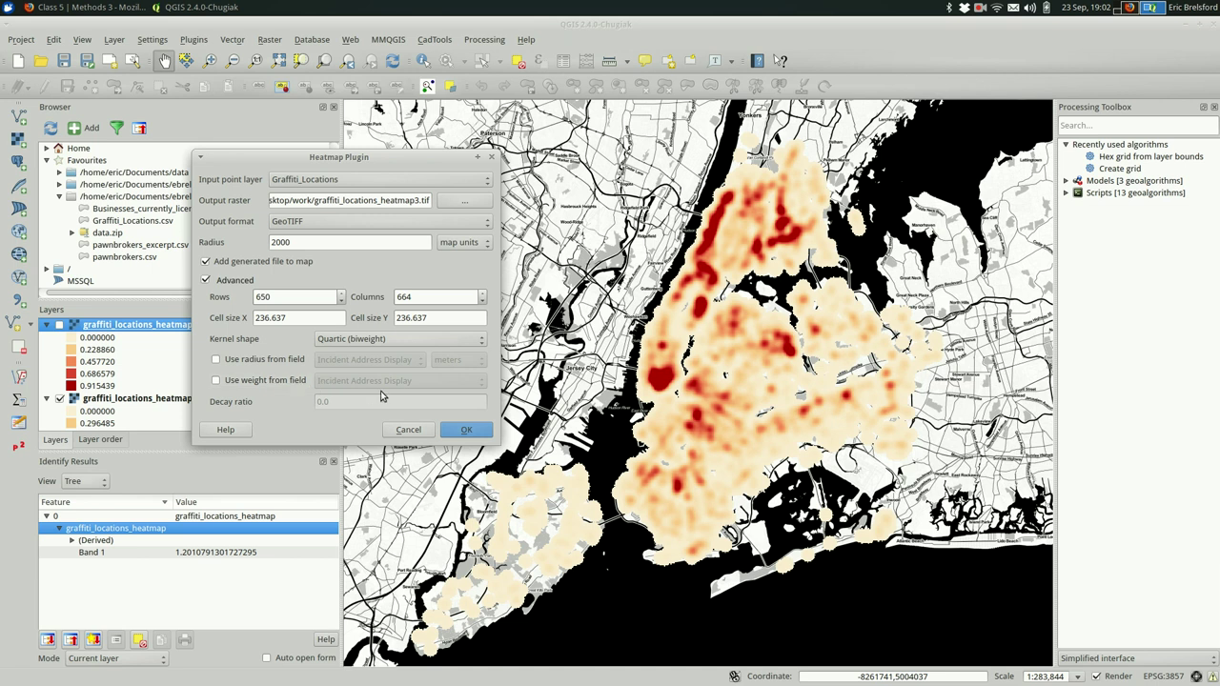
Generate heatmap3 and style it Singleband pseudocolor with five OrRd classes, 0 to 0.705261.
click(459, 433)
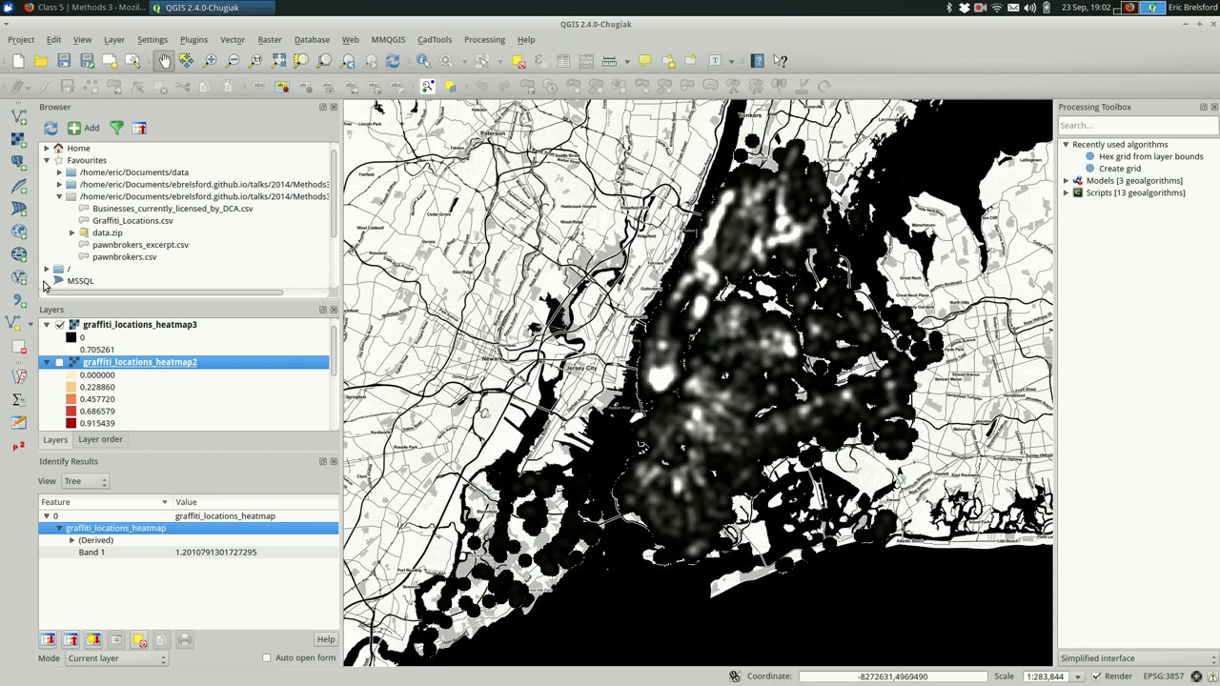
click(116, 325)
double_click(117, 325)
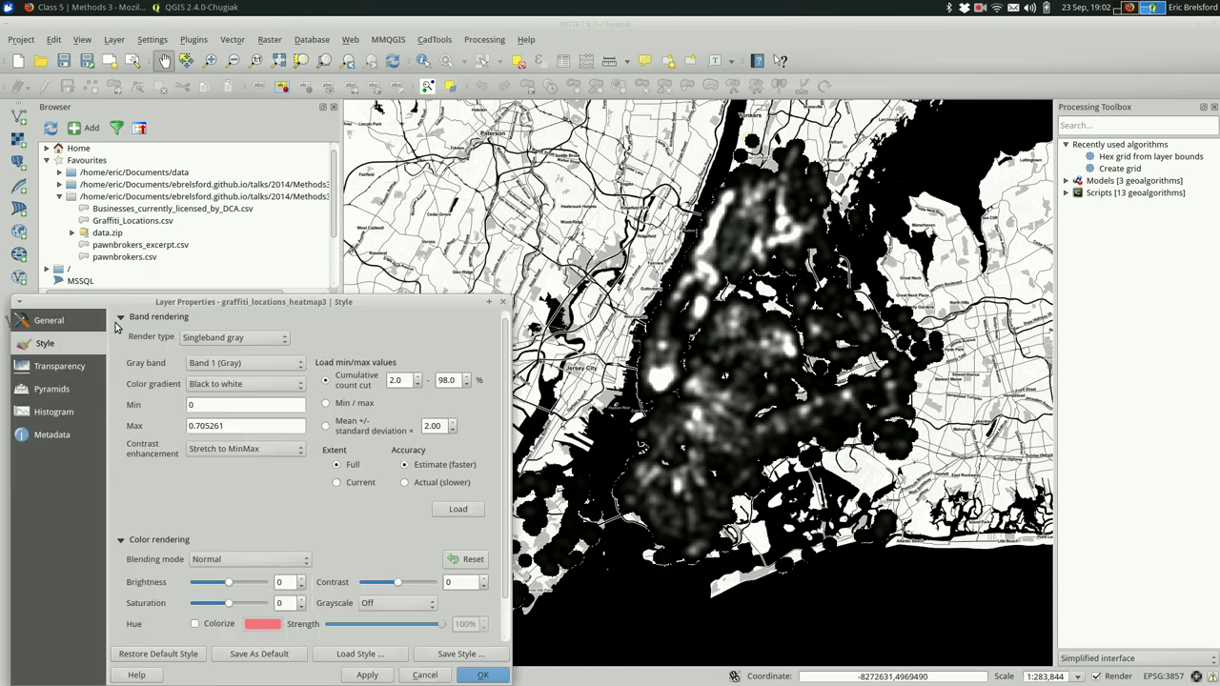
click(208, 340)
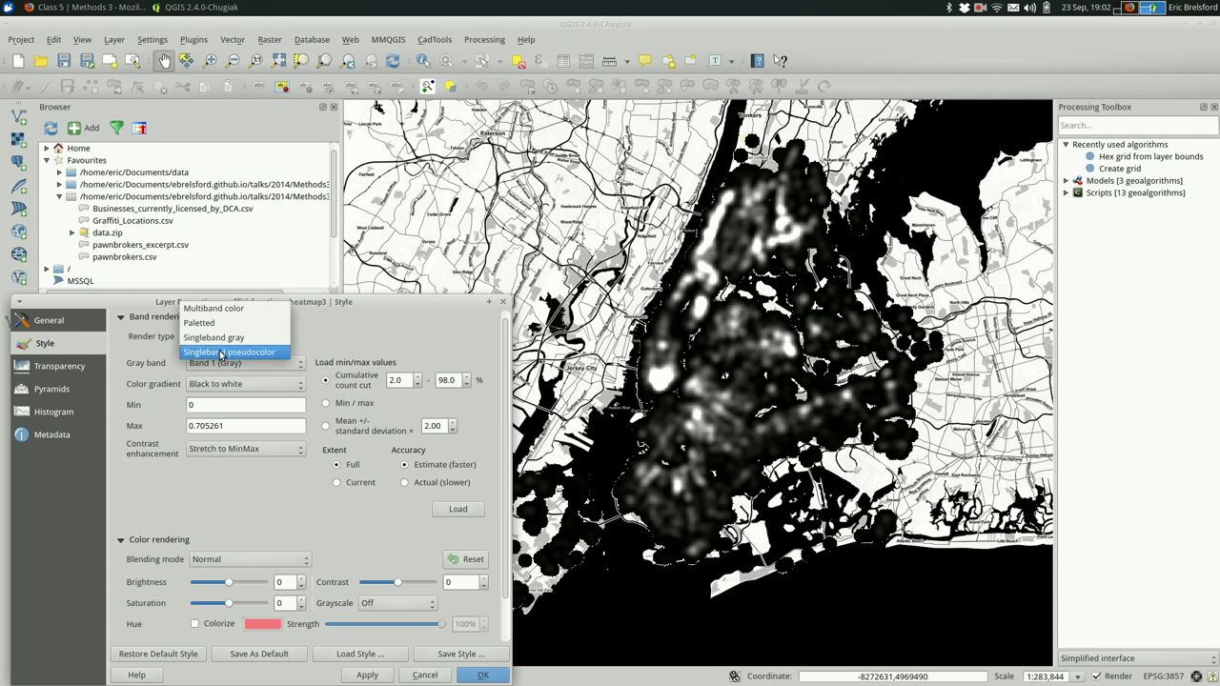
click(223, 356)
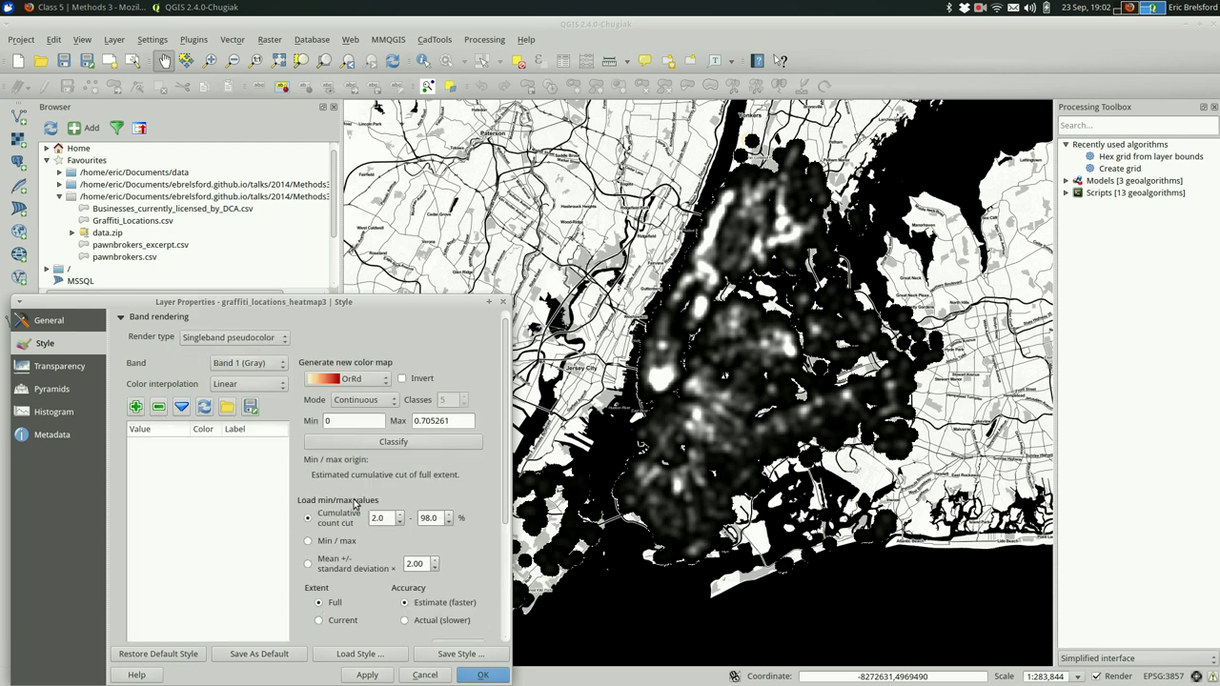
click(428, 445)
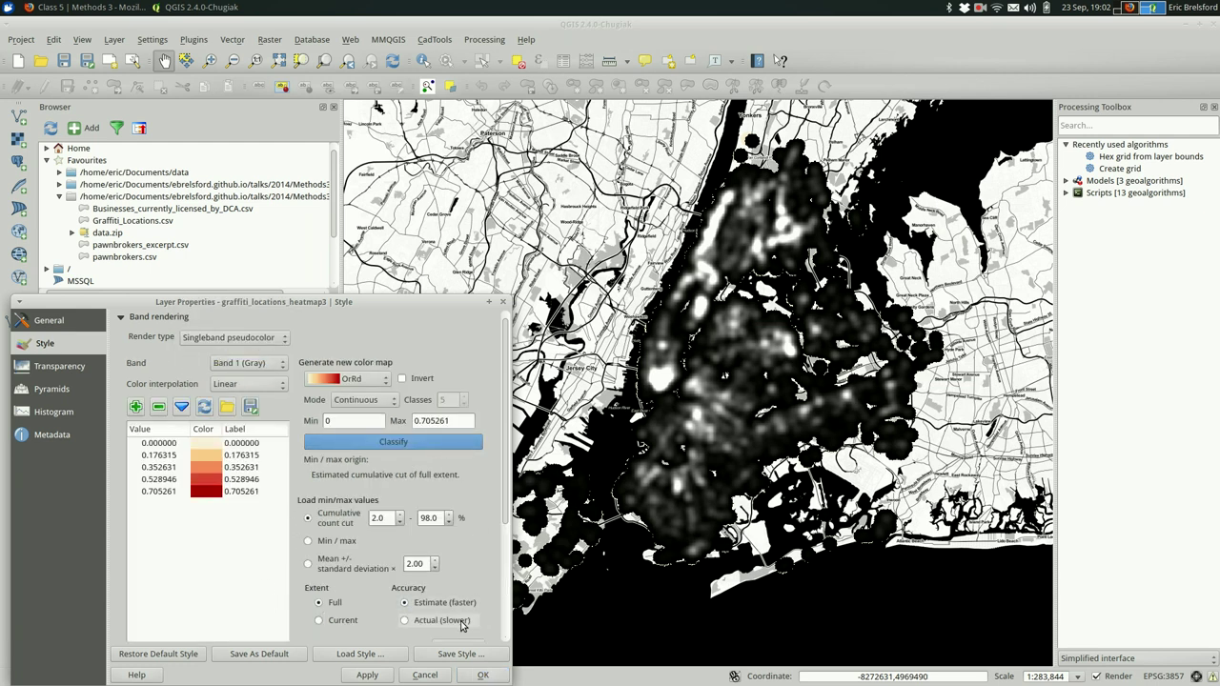
click(481, 675)
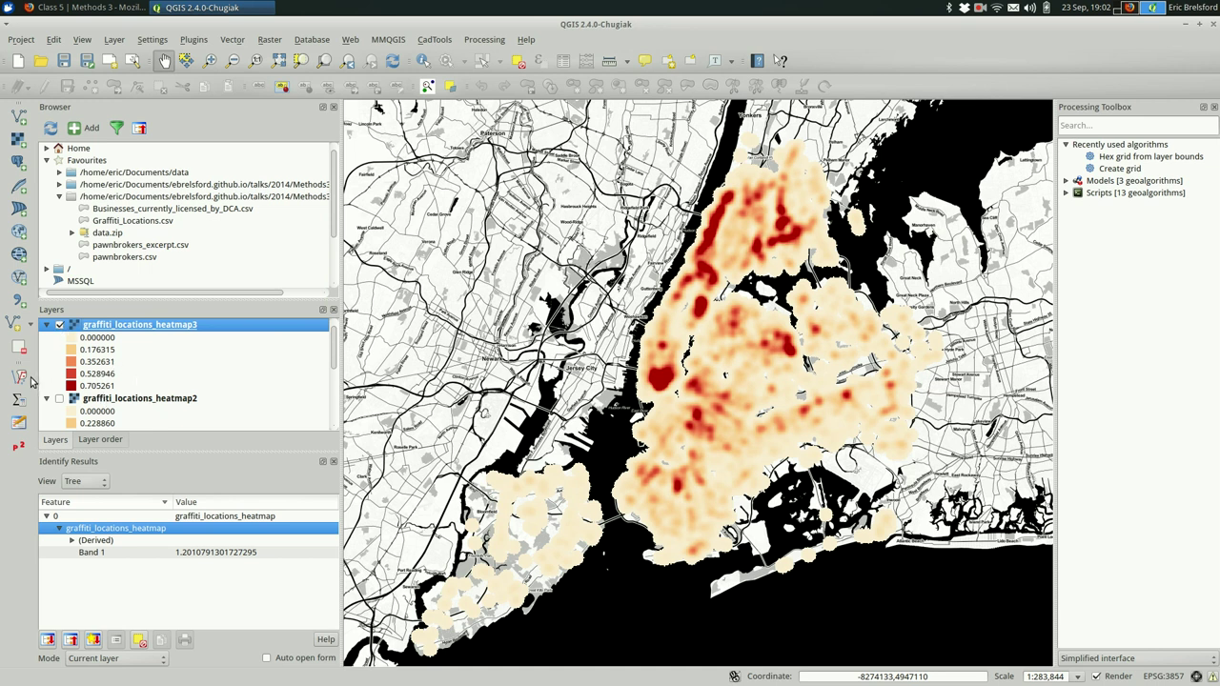
Collapse the three heatmap legends and hide the original graffiti_locations_heatmap.
click(46, 325)
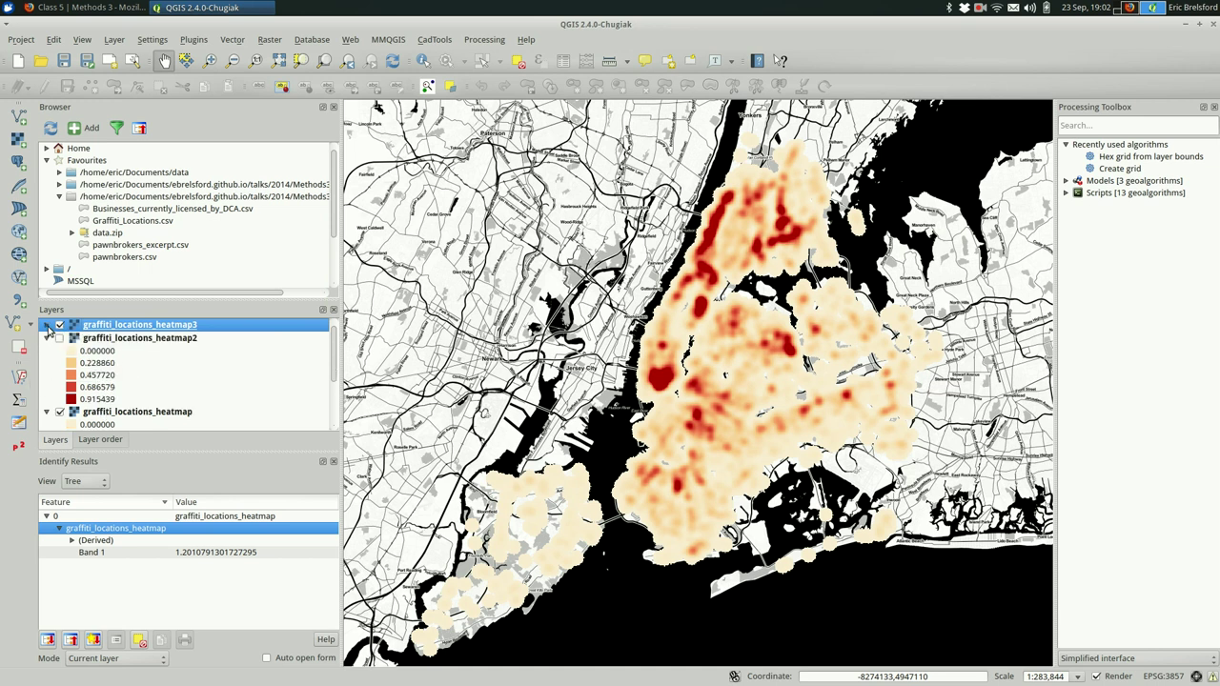
click(46, 340)
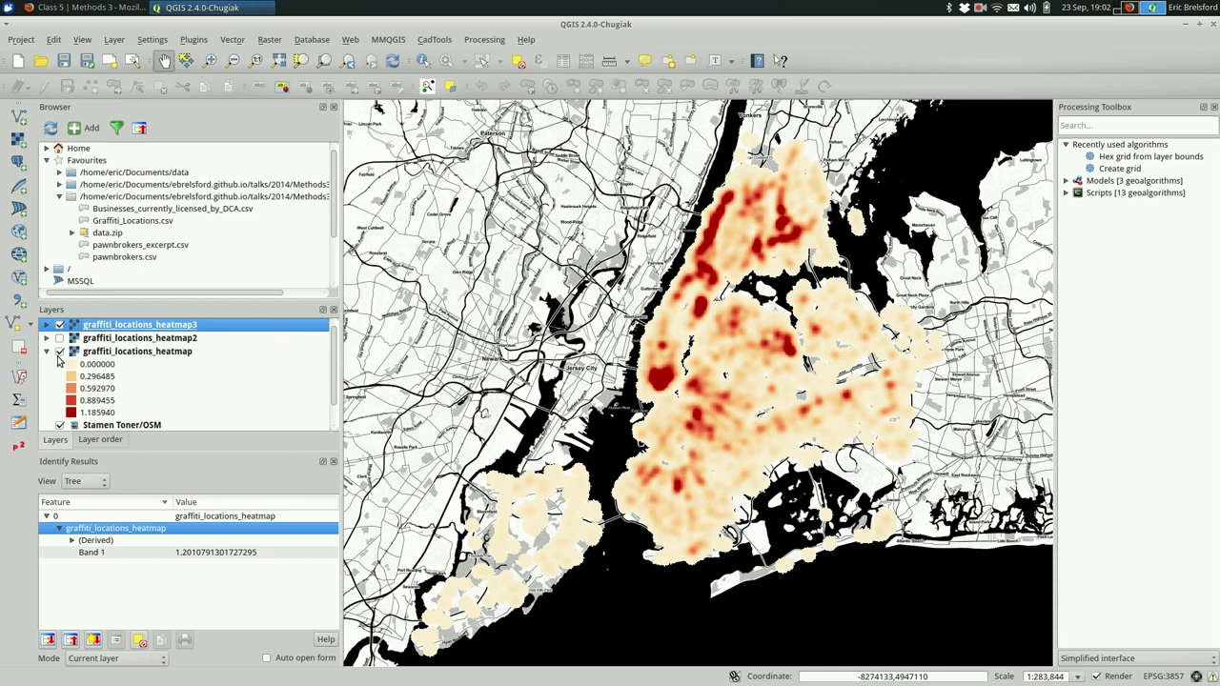
click(47, 351)
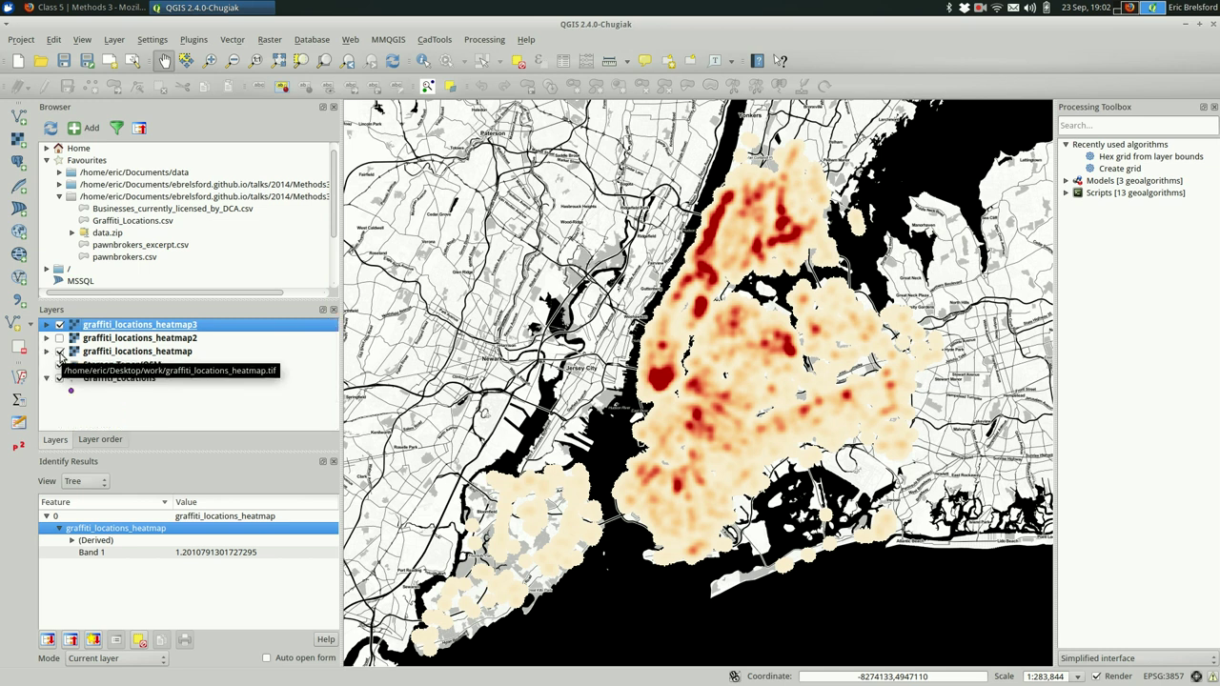
click(60, 351)
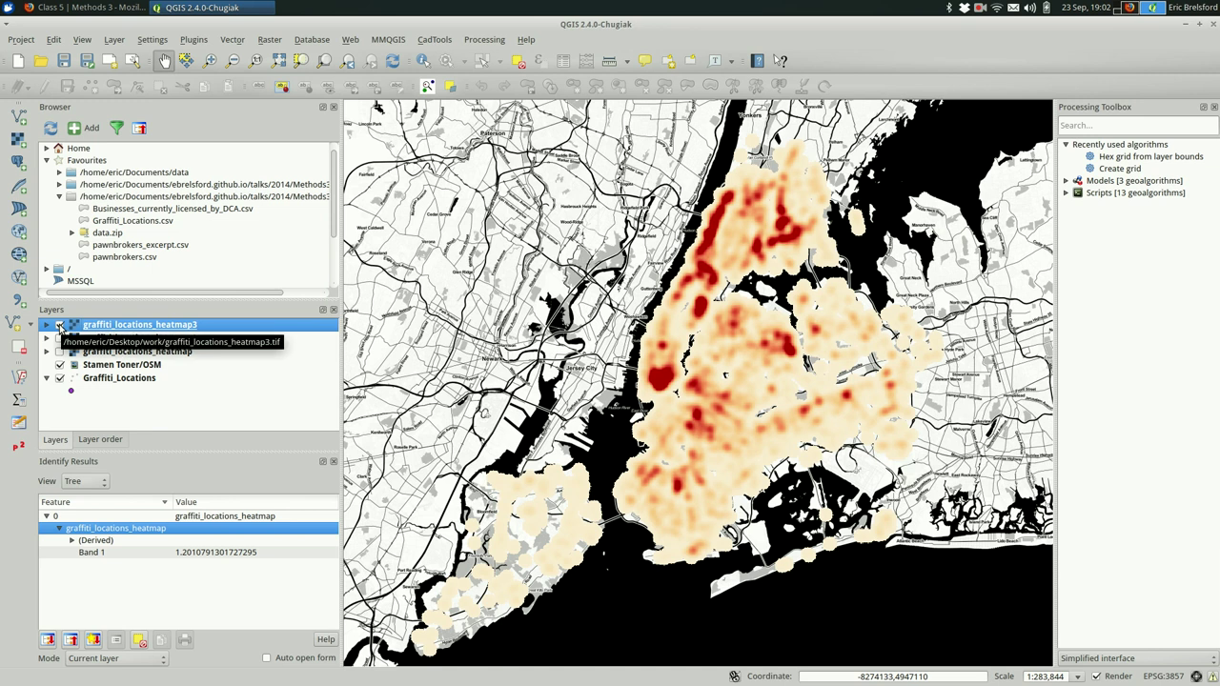
Move heatmap3 into second place and compare heatmap2 and heatmap3, leaving heatmap3 visible.
mouse_move(59, 327)
mouse_down()
mouse_move(58, 359)
mouse_move(61, 329)
mouse_up()
click(59, 357)
click(59, 325)
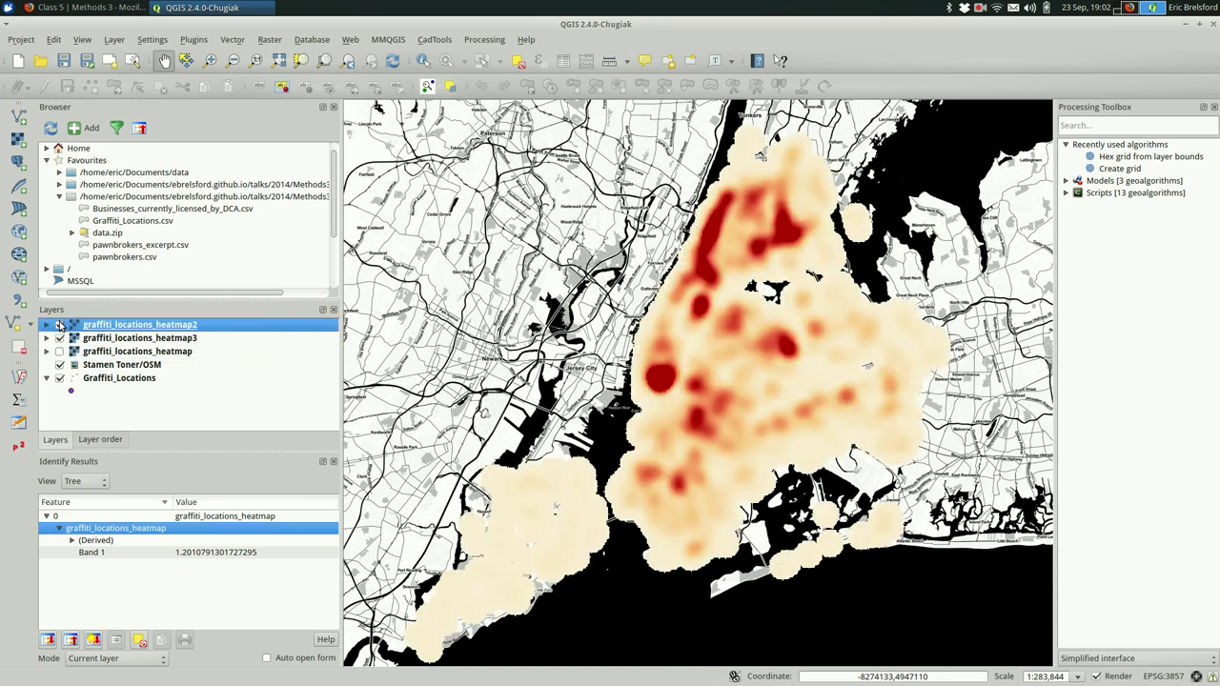
click(59, 339)
click(59, 325)
click(59, 338)
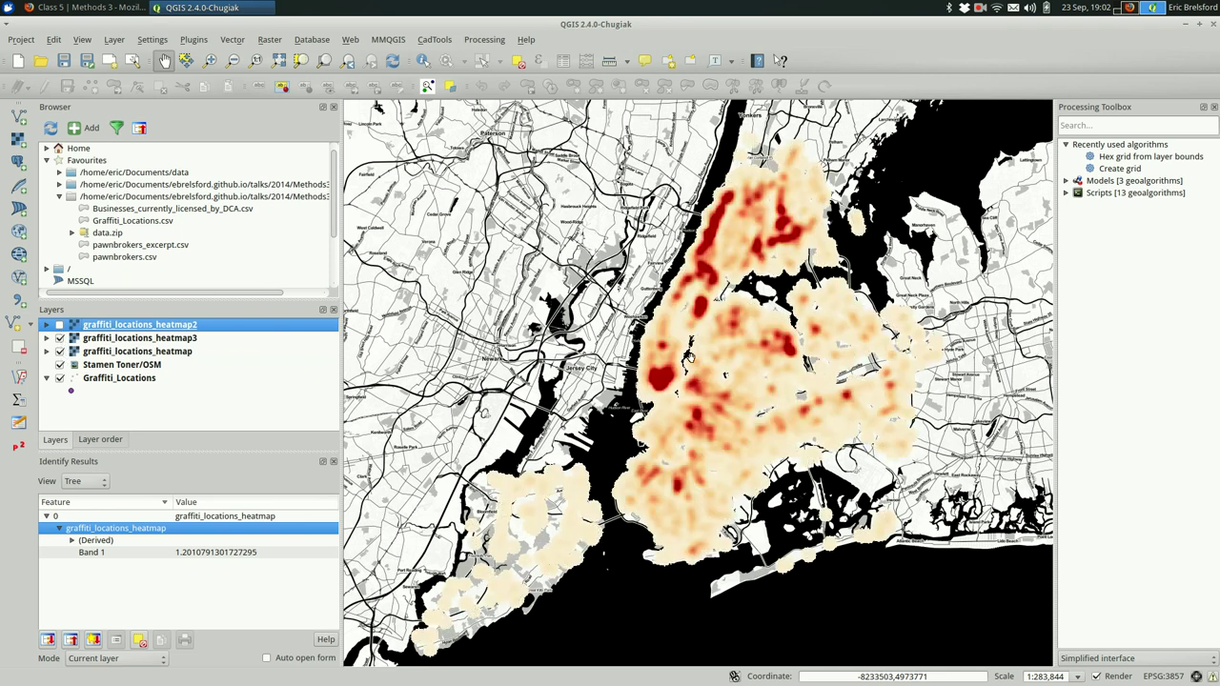
Zoom into lower Manhattan and flick heatmap3 on and off against the smoother heatmap beneath.
scroll(668, 381, up, 1)
scroll(668, 381, up, 1)
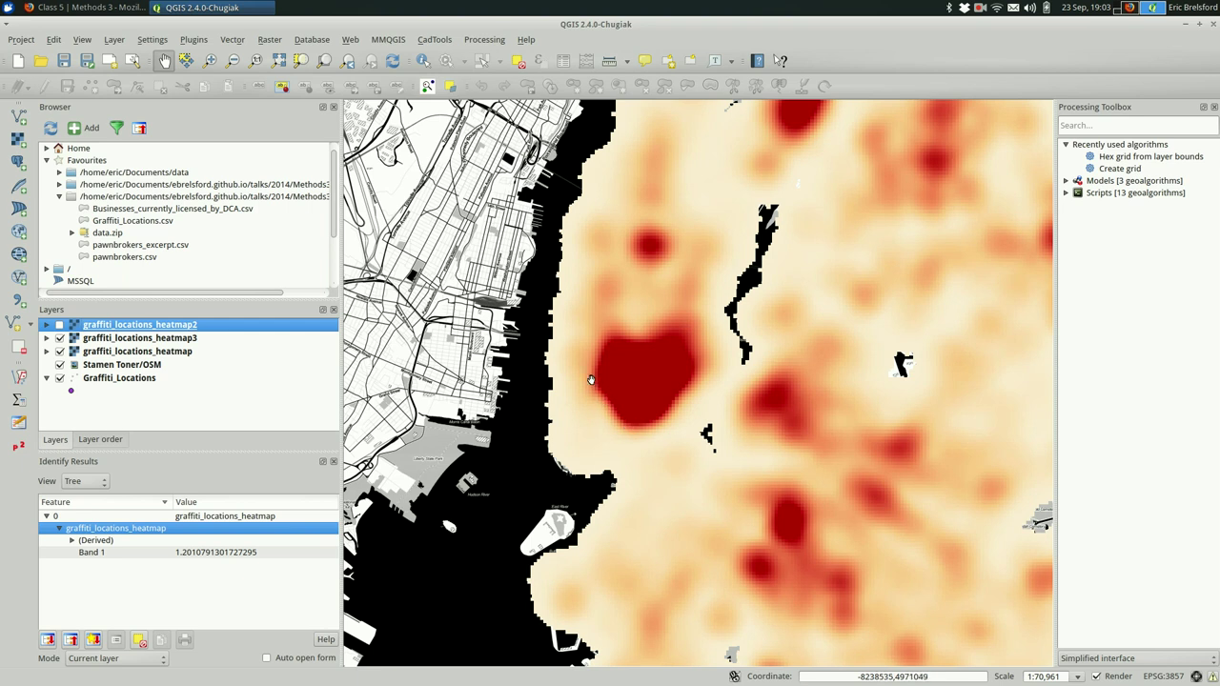
click(60, 338)
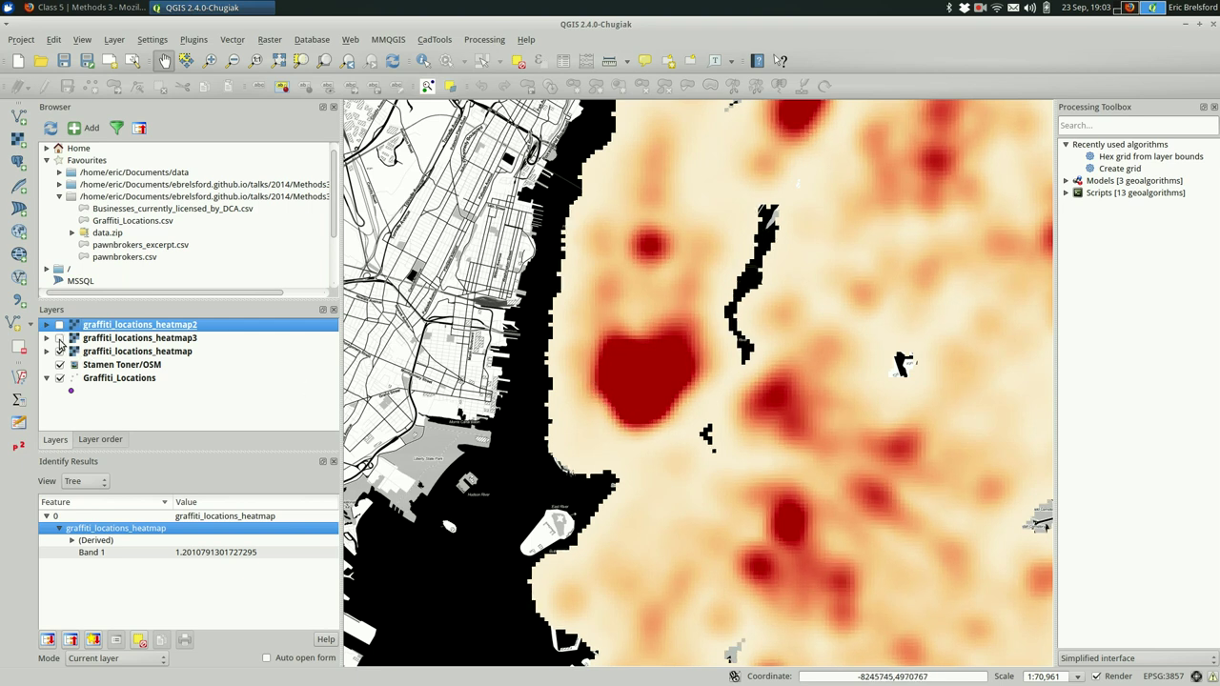
click(60, 340)
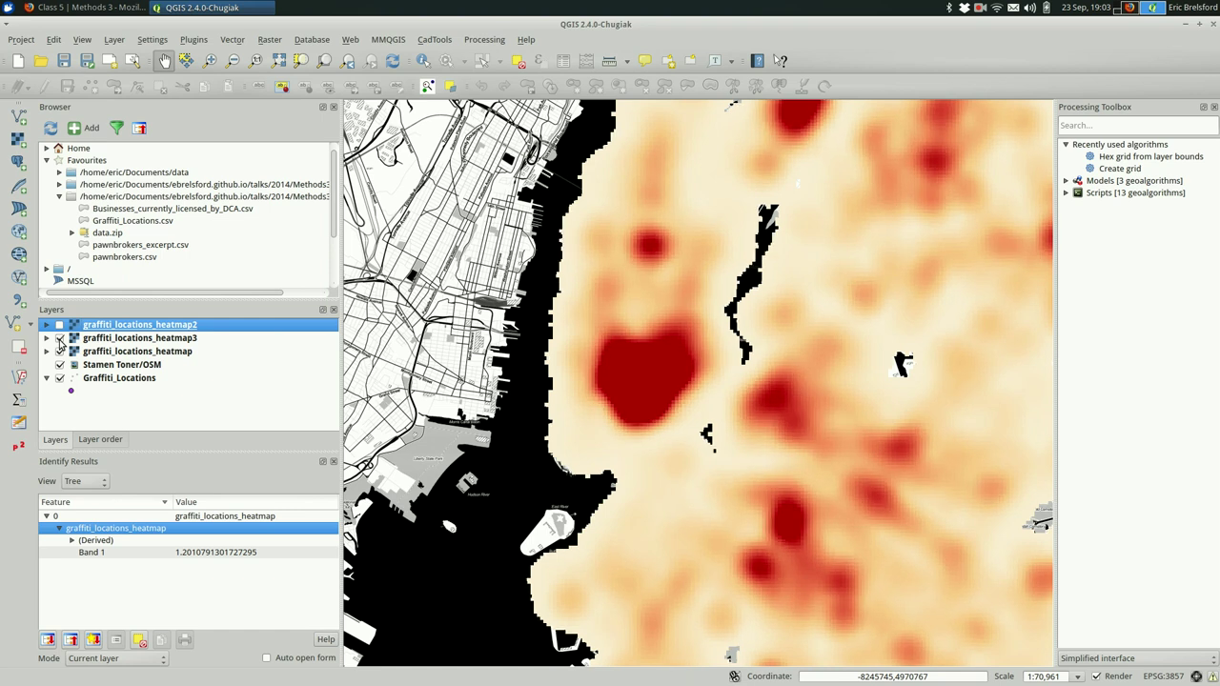
click(60, 338)
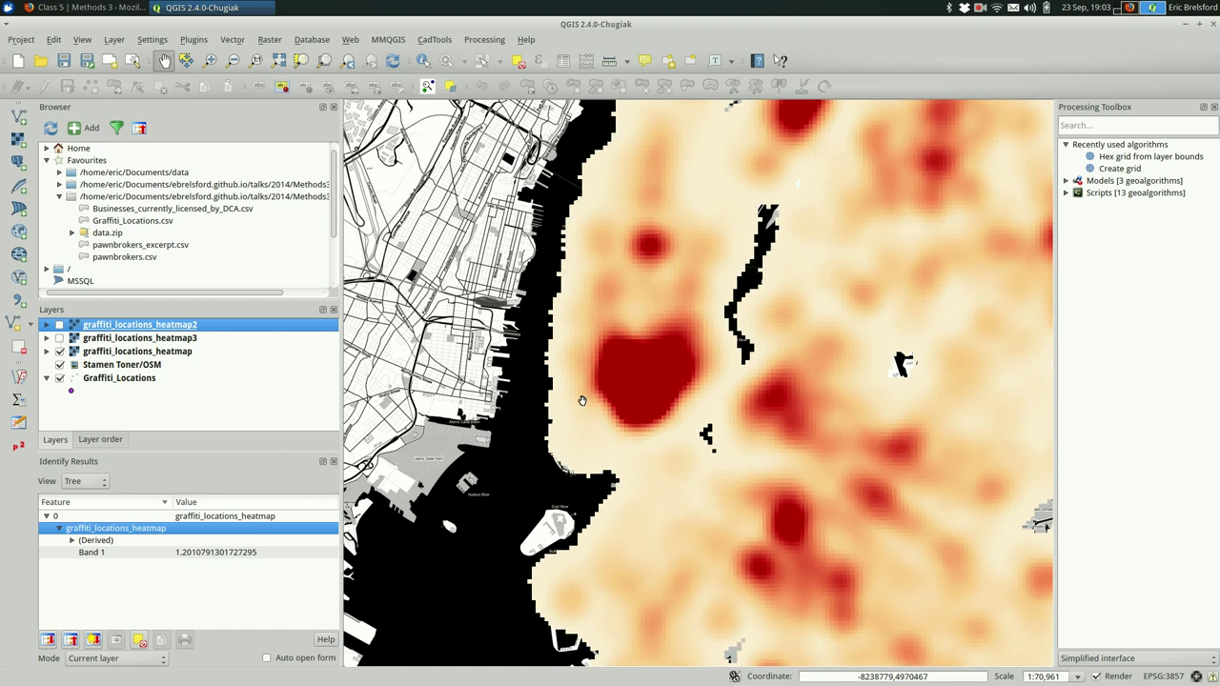
click(59, 339)
click(59, 340)
click(59, 339)
click(59, 340)
click(60, 339)
click(59, 340)
click(59, 339)
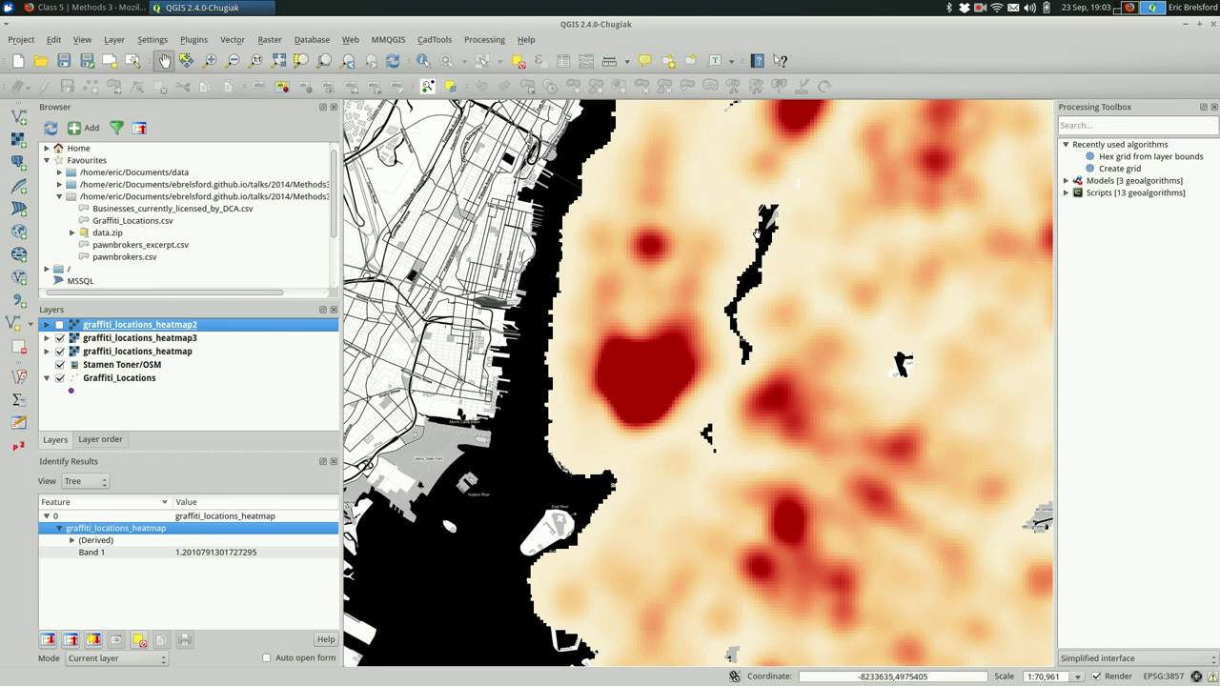
click(59, 339)
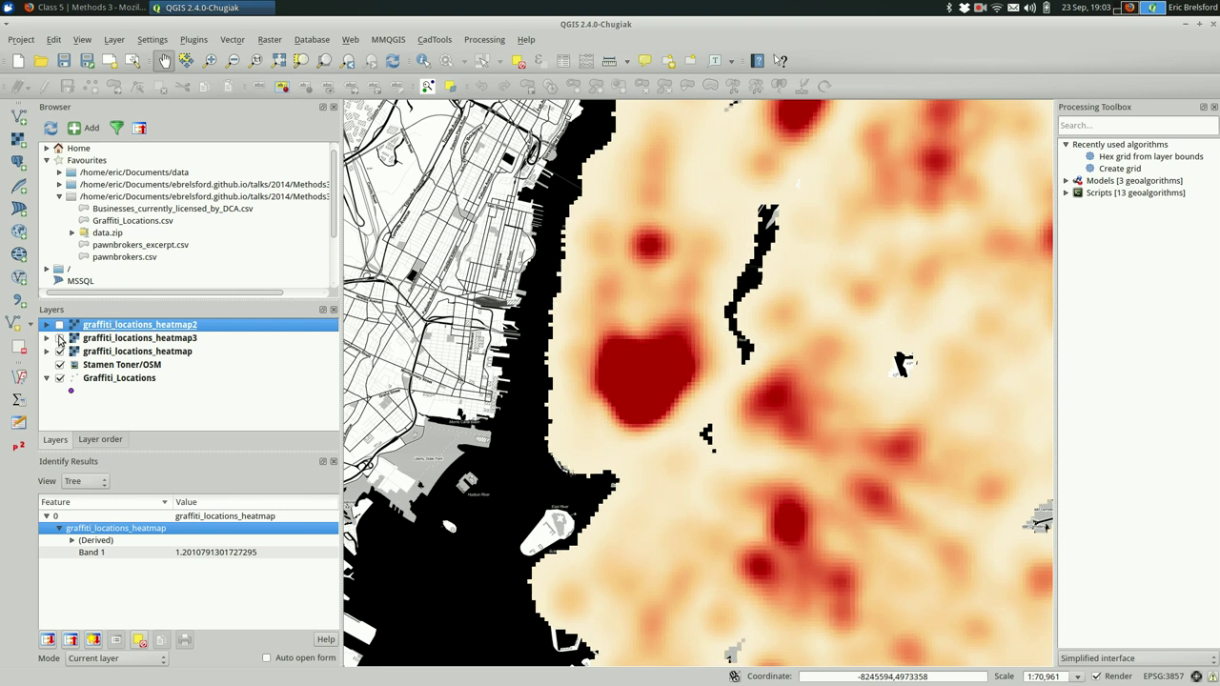
click(59, 339)
click(59, 338)
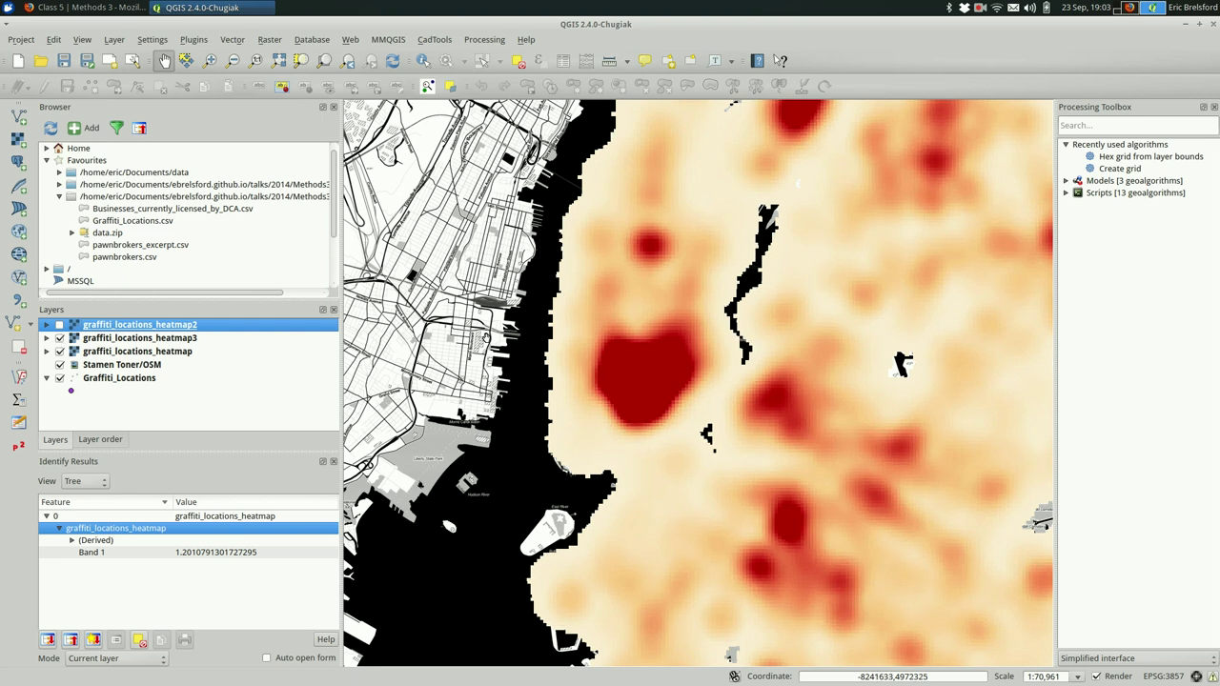
Zoom out to about 1:141,922 to see the wider city.
scroll(593, 339, down, 1)
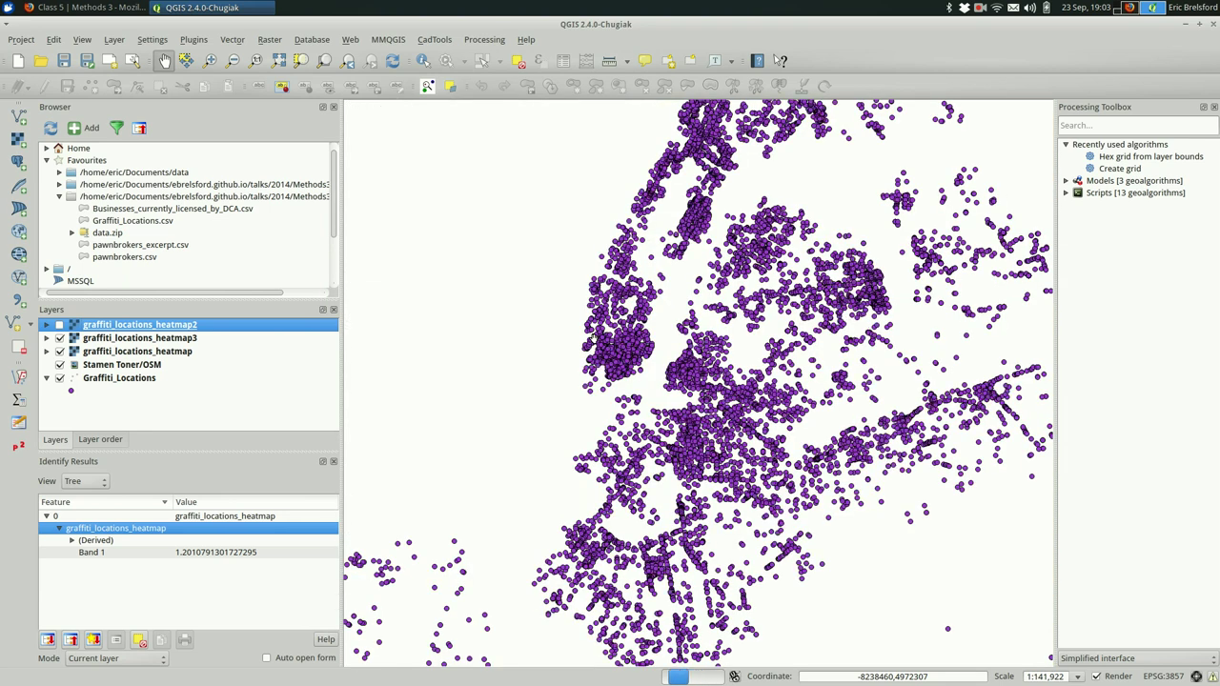